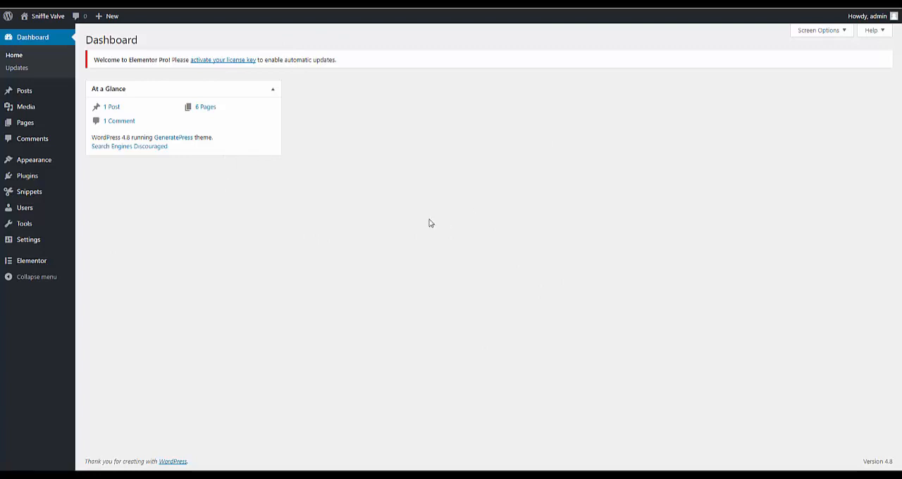
# - Check which boxes the dashboard's screen options display
pyautogui.click(828, 34)
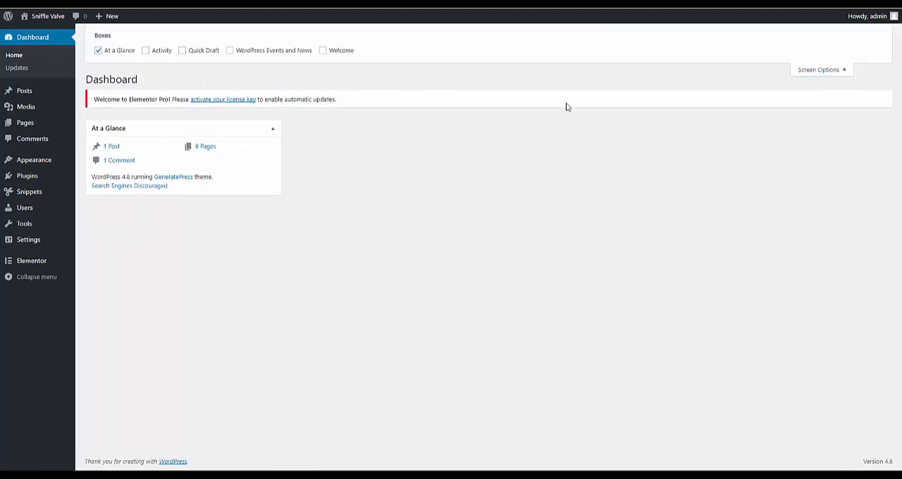
pyautogui.click(832, 71)
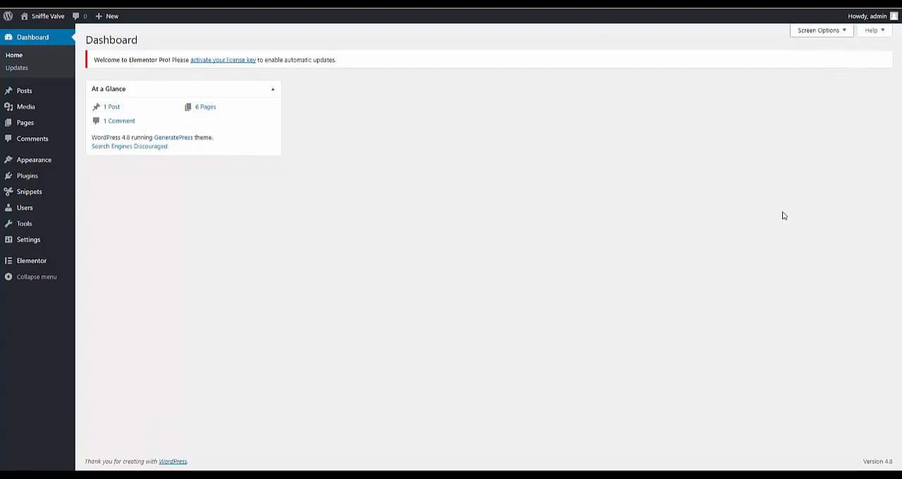
# - Review the list of all site pages and the list of installed plugins
pyautogui.click(28, 123)
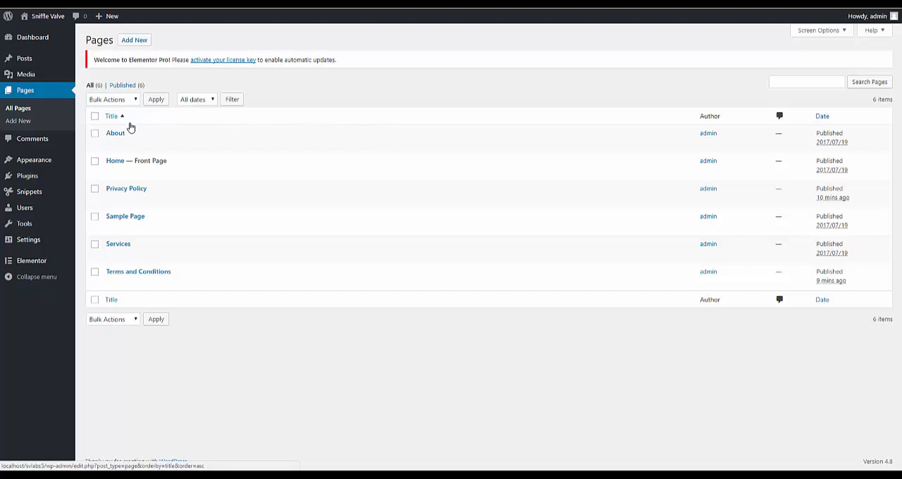
pyautogui.moveTo(127, 197)
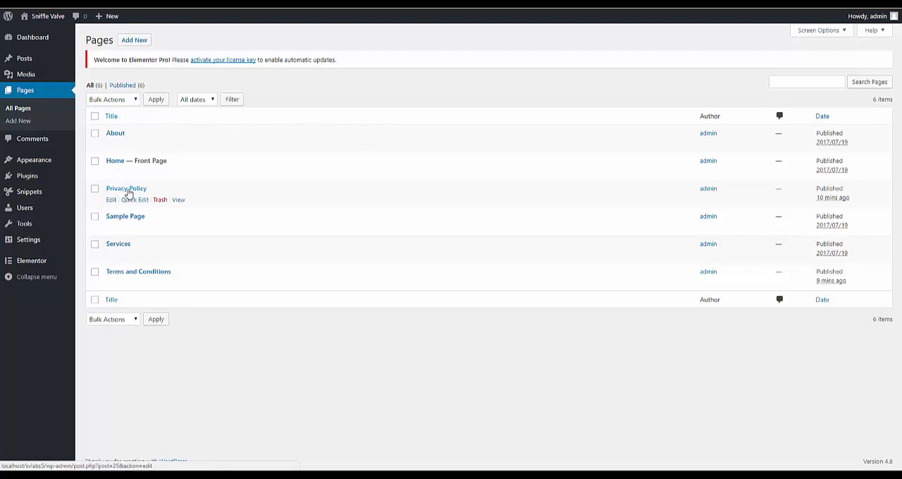
pyautogui.moveTo(129, 223)
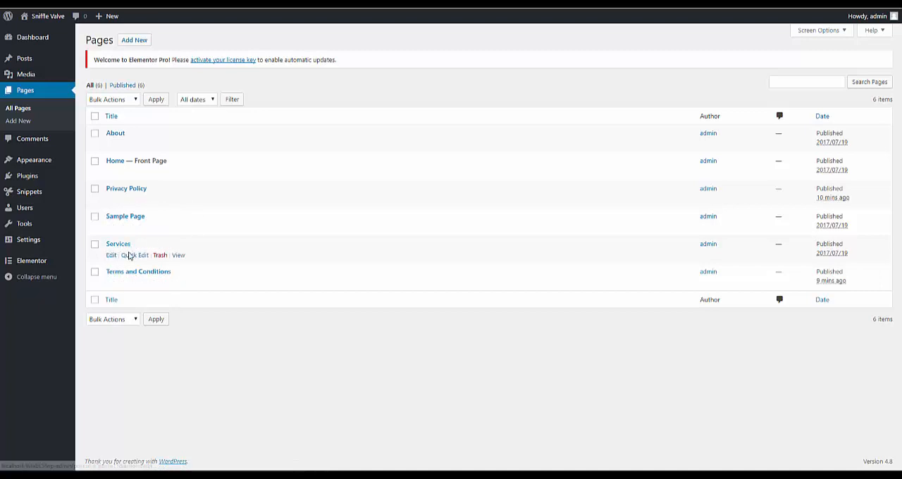
pyautogui.moveTo(132, 279)
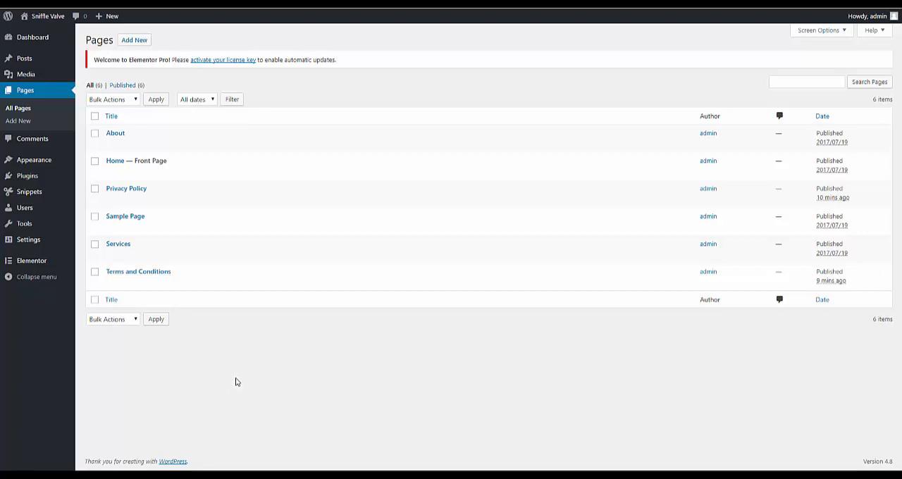
pyautogui.moveTo(41, 160)
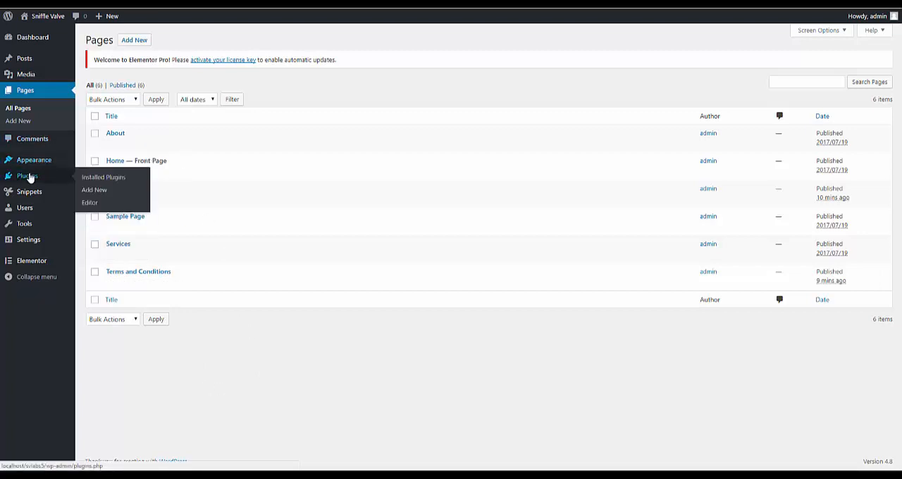
pyautogui.click(29, 176)
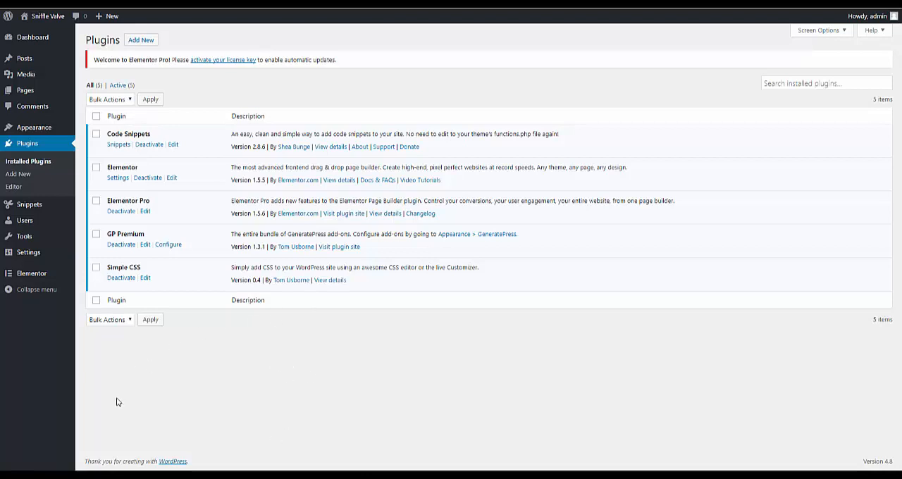
# - Switch to the Firefox window and examine the live Services page from its header down to the footer widgets
pyautogui.moveTo(62, 476)
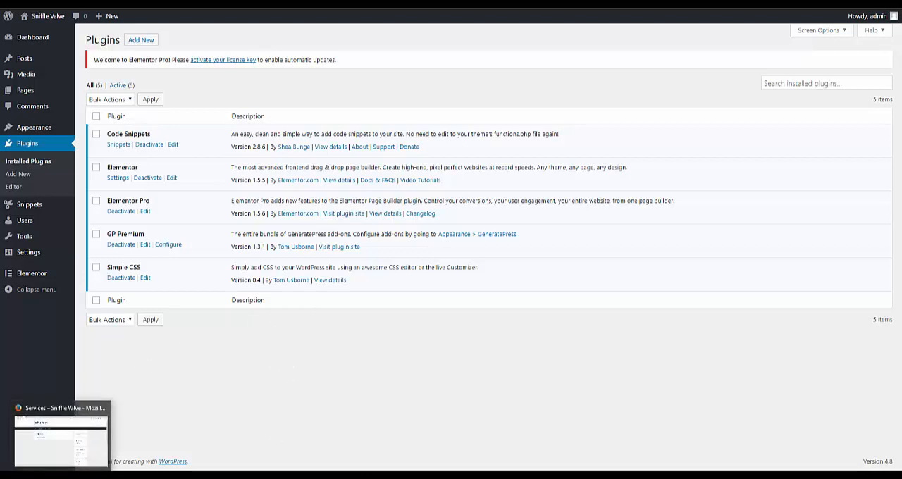
pyautogui.click(61, 438)
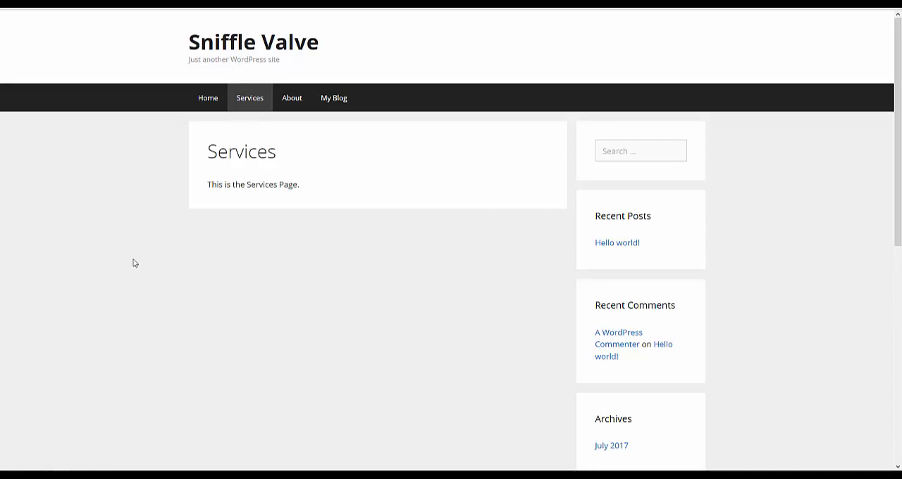
pyautogui.scroll(-1, 153, 251)
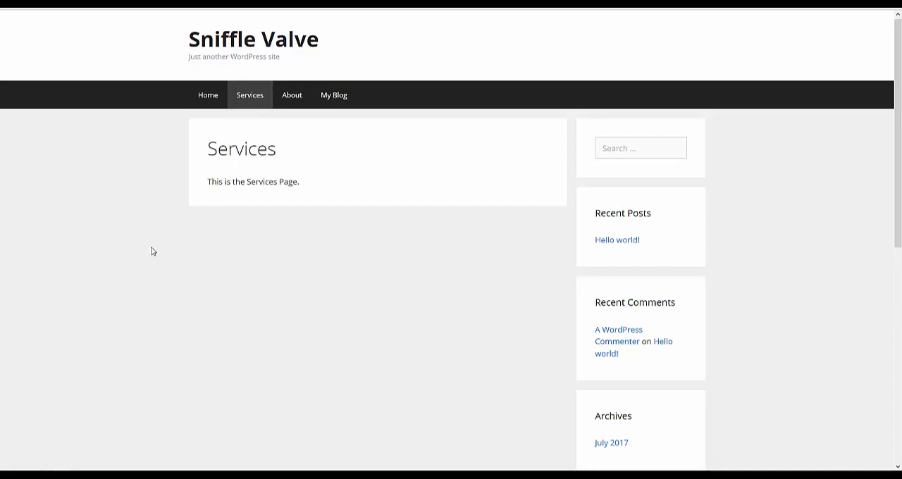
pyautogui.scroll(-5, 153, 252)
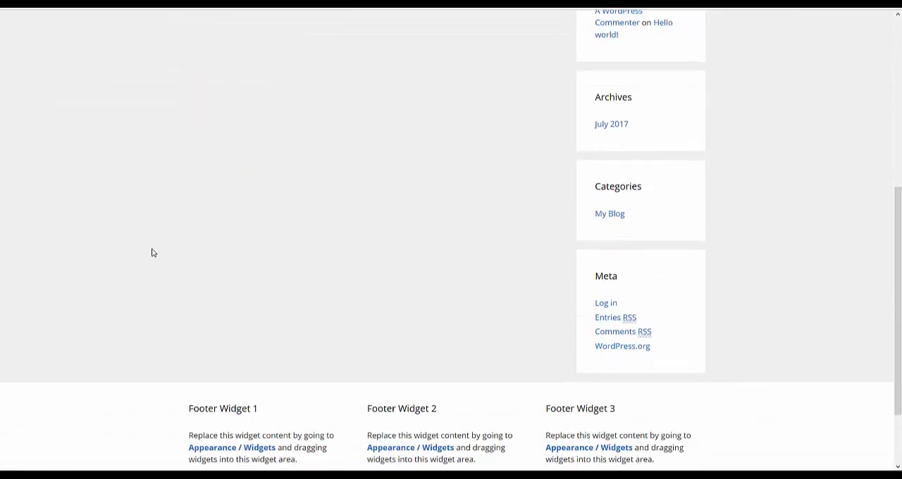
pyautogui.scroll(-2, 151, 252)
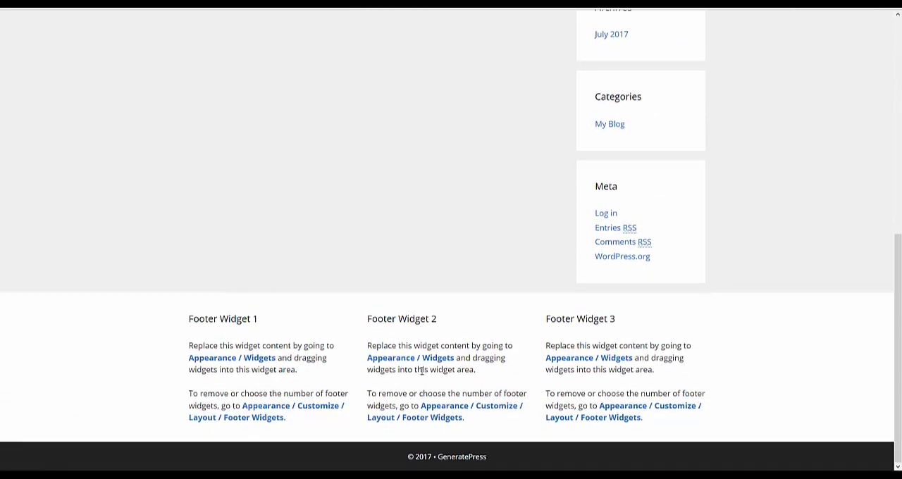
pyautogui.scroll(6, 421, 371)
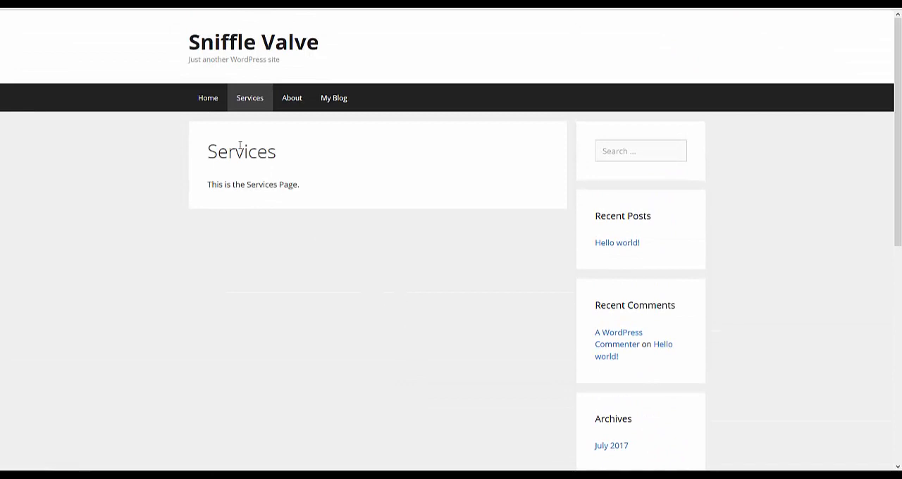
# - Browse the site's Home, About, My Blog, Privacy Policy and Terms and Conditions pages, ending back on Home
pyautogui.click(205, 96)
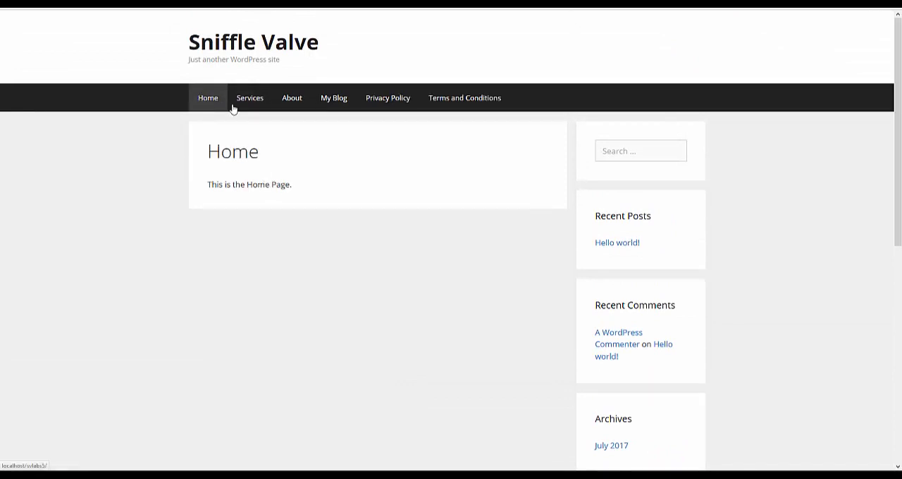
pyautogui.click(298, 100)
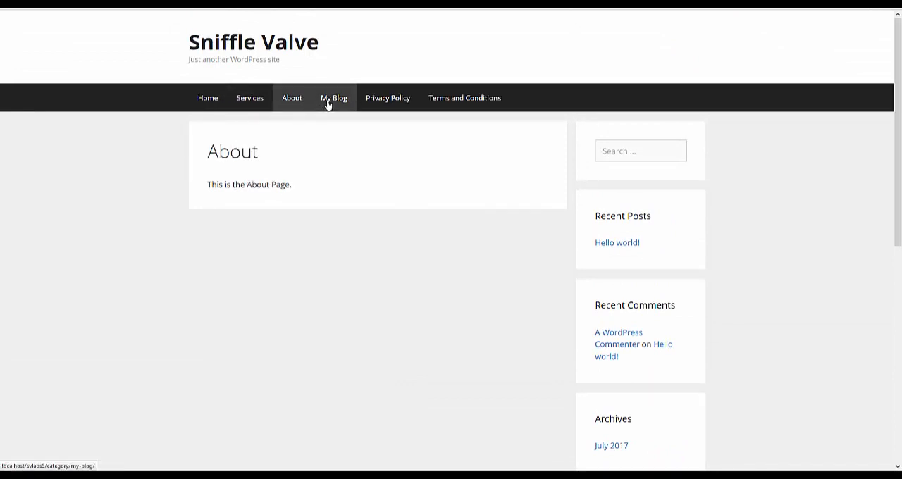
pyautogui.click(328, 104)
pyautogui.click(380, 102)
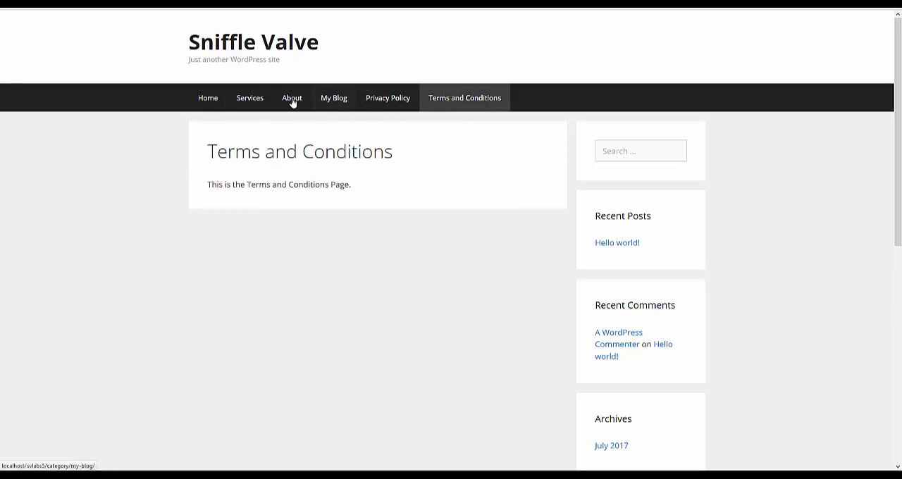
pyautogui.click(209, 101)
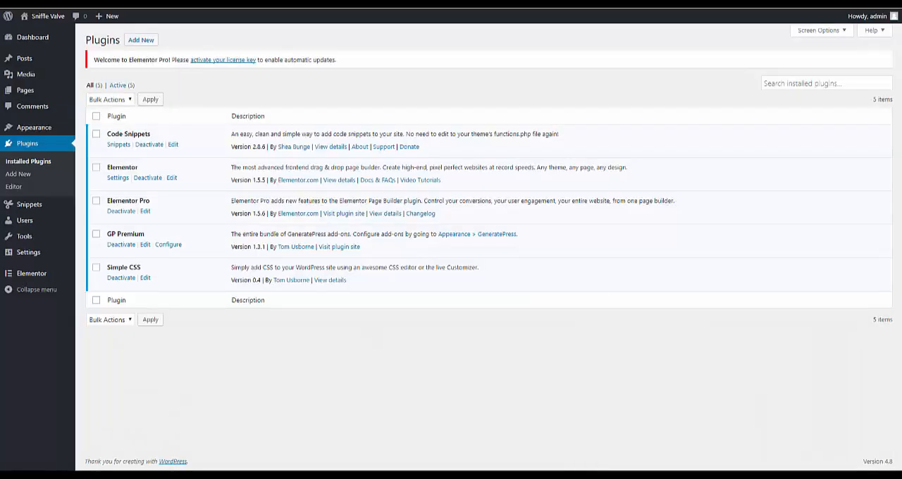
# - In the WordPress admin, open the menu editor and turn off automatically adding new top-level pages to MainMenu
pyautogui.moveTo(35, 134)
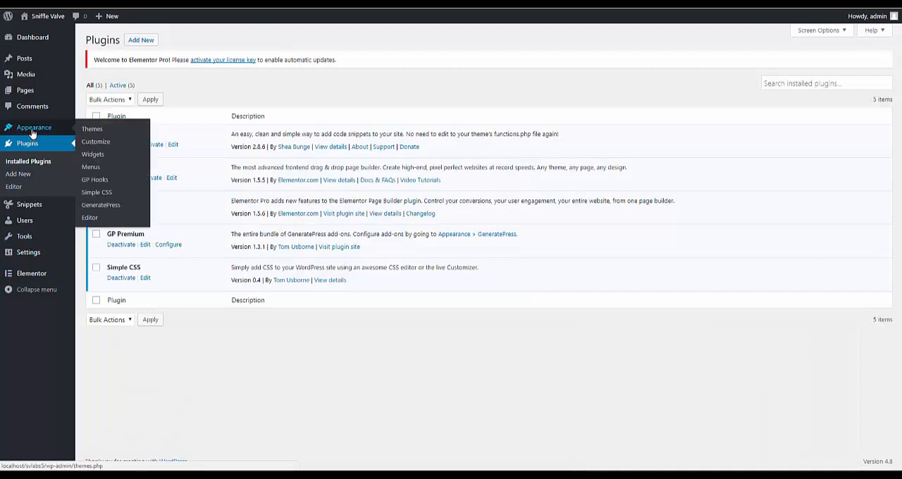
pyautogui.click(94, 166)
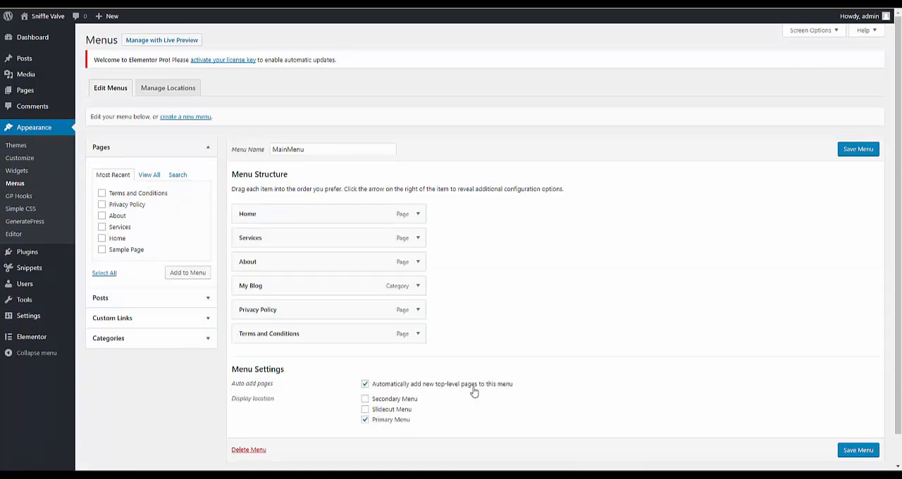
pyautogui.click(365, 385)
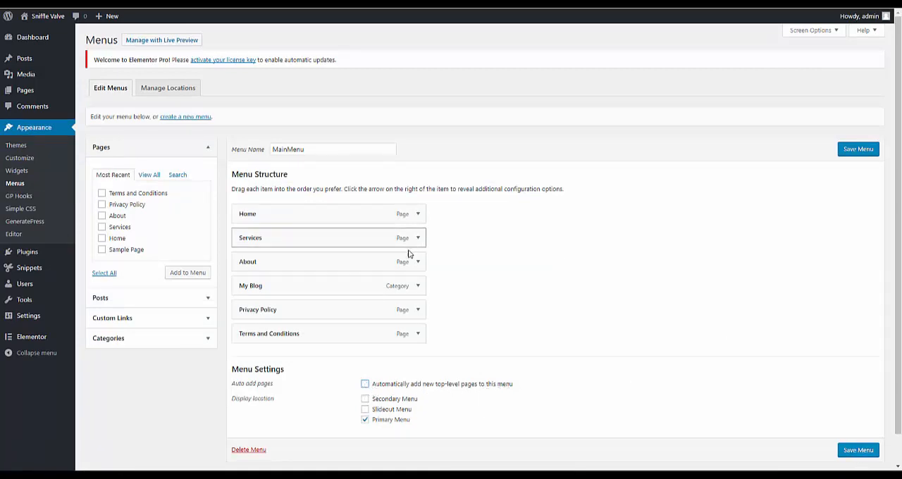
# - Remove the Privacy Policy and Terms and Conditions items from MainMenu and save the menu
pyautogui.click(418, 310)
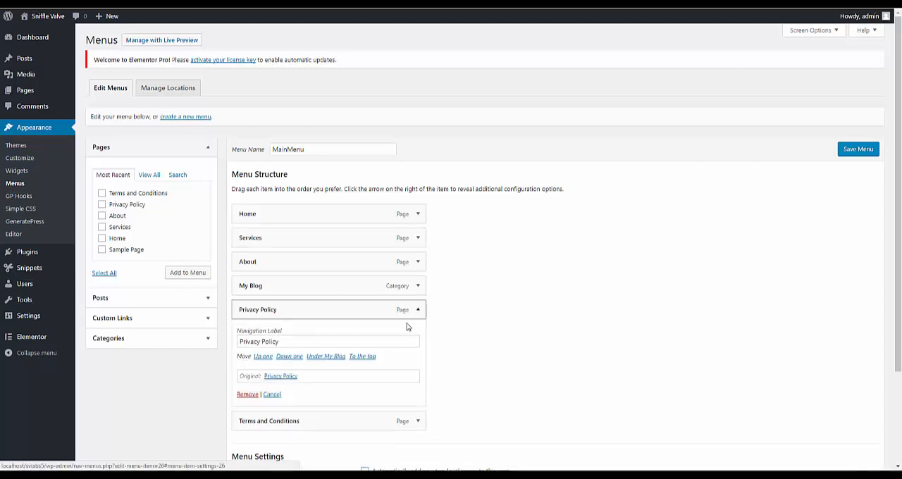
pyautogui.click(246, 394)
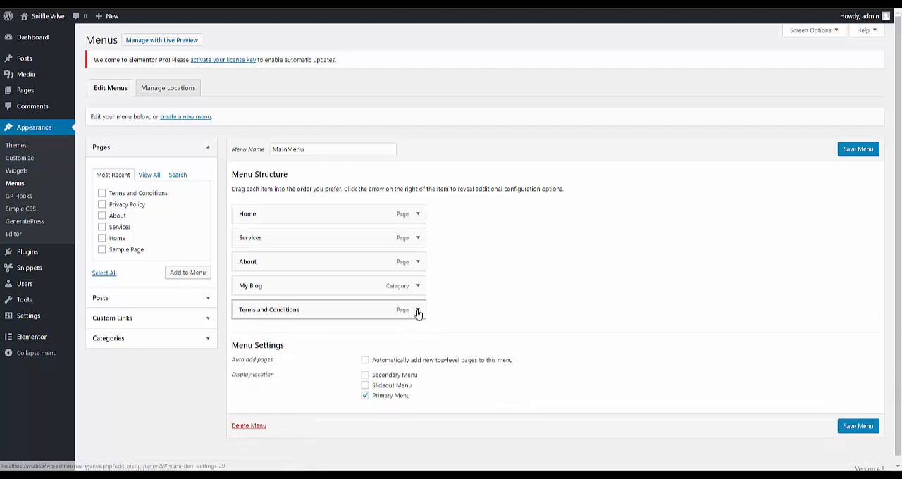
pyautogui.click(417, 310)
pyautogui.click(248, 394)
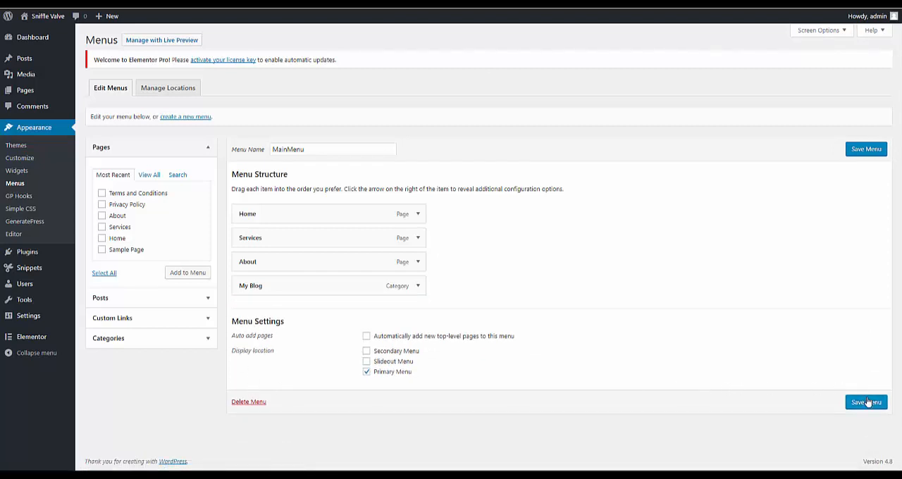
pyautogui.click(867, 402)
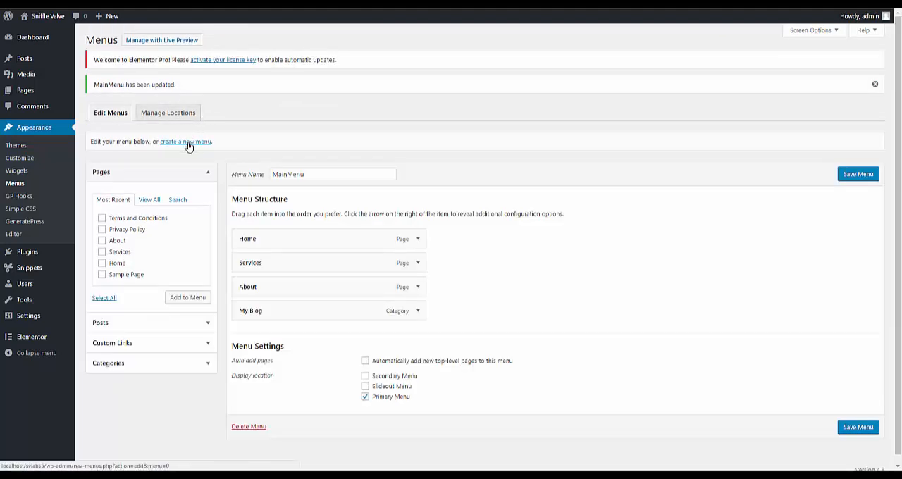
# - Create a new menu named FooterMenu
pyautogui.click(188, 143)
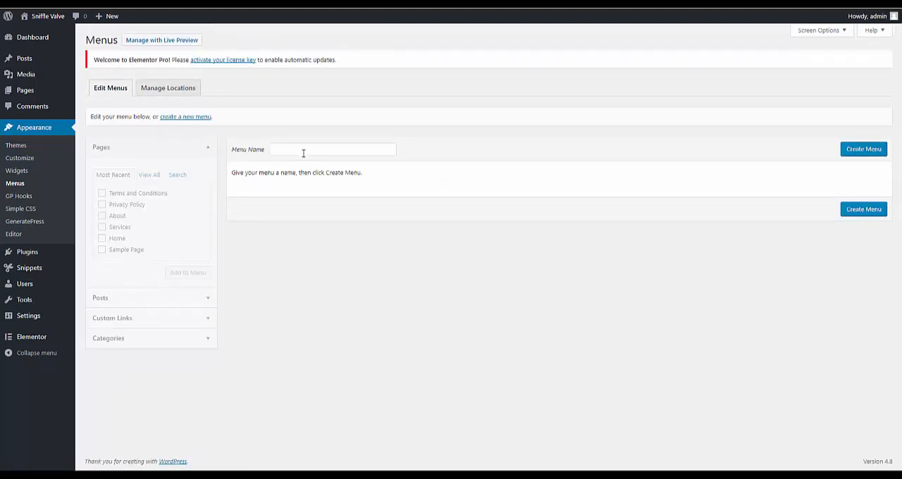
pyautogui.click(303, 151)
pyautogui.press('BackSpace')
pyautogui.press('BackSpace')
pyautogui.press('BackSpace')
pyautogui.press('BackSpace')
pyautogui.press('BackSpace')
pyautogui.press('BackSpace')
pyautogui.press('BackSpace')
pyautogui.press('BackSpace')
pyautogui.press('BackSpace')
pyautogui.press('BackSpace')
pyautogui.press('BackSpace')
pyautogui.click(861, 148)
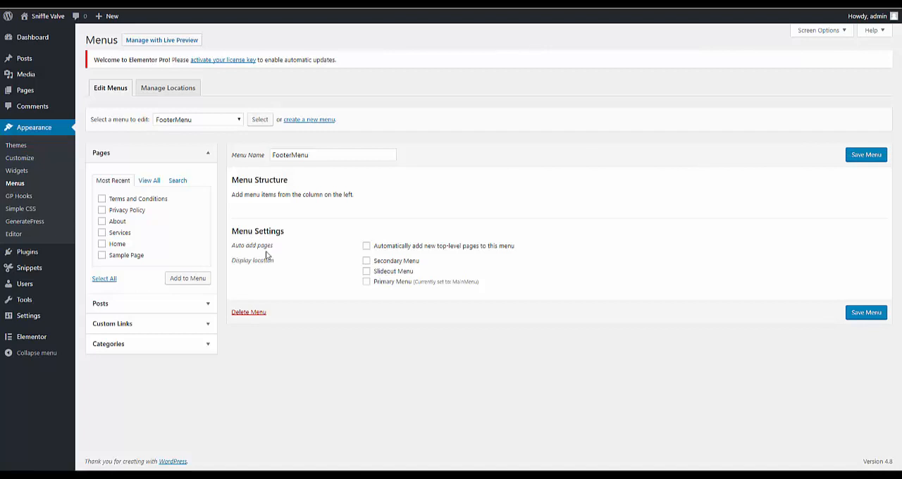
# - Assign FooterMenu to the Secondary Menu location, add the Terms and Conditions and Privacy Policy pages to it, and save
pyautogui.click(366, 262)
pyautogui.click(101, 199)
pyautogui.click(102, 210)
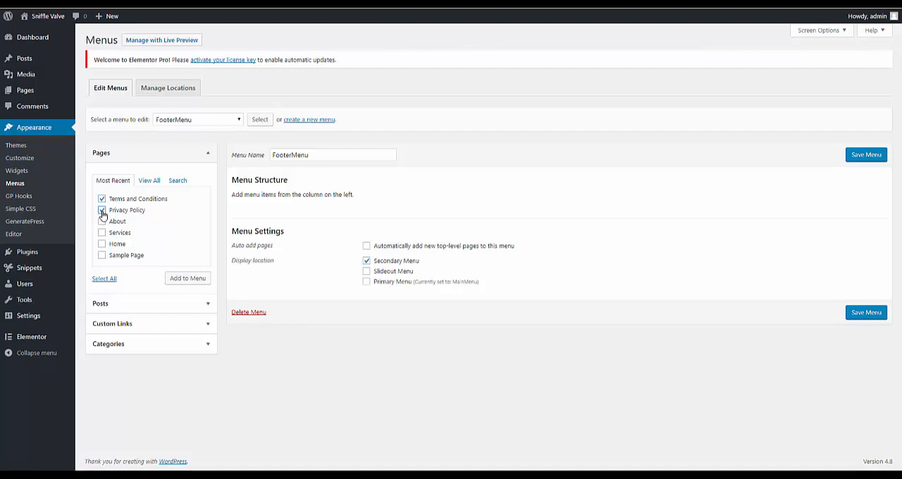
pyautogui.click(187, 279)
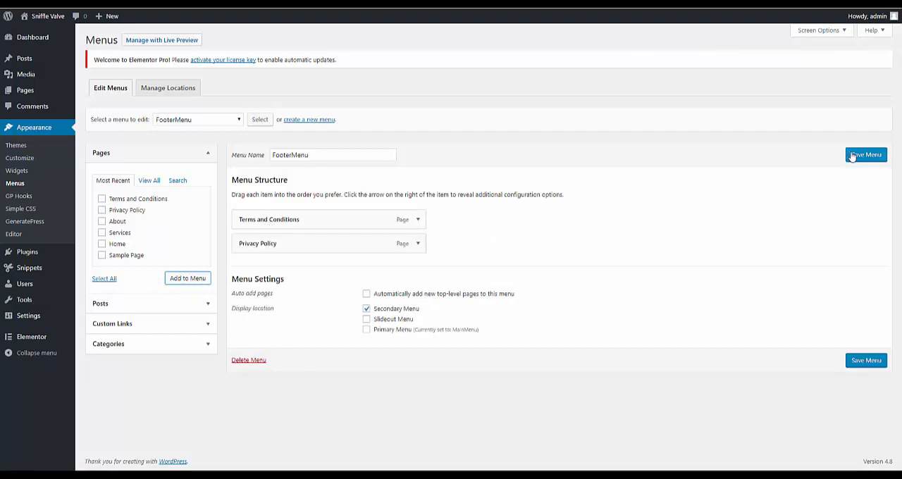
pyautogui.click(851, 156)
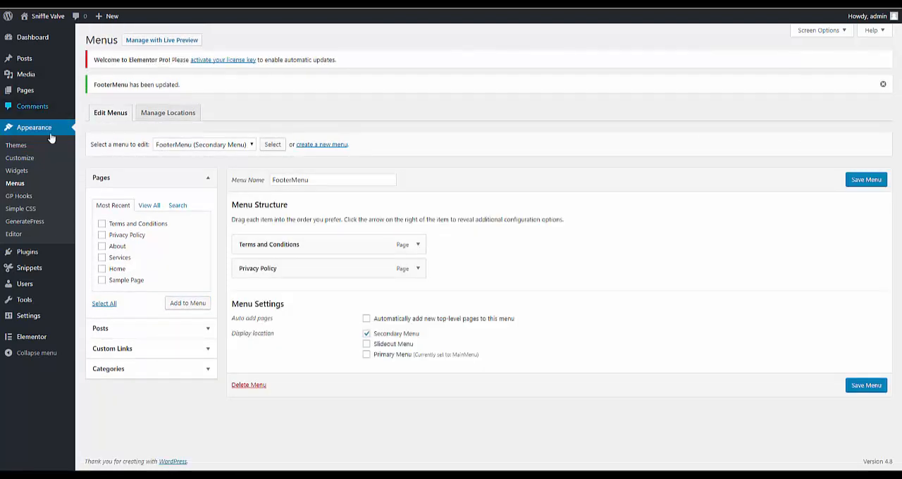
# - In the theme customizer, set the container's content layout to One Container
pyautogui.click(26, 159)
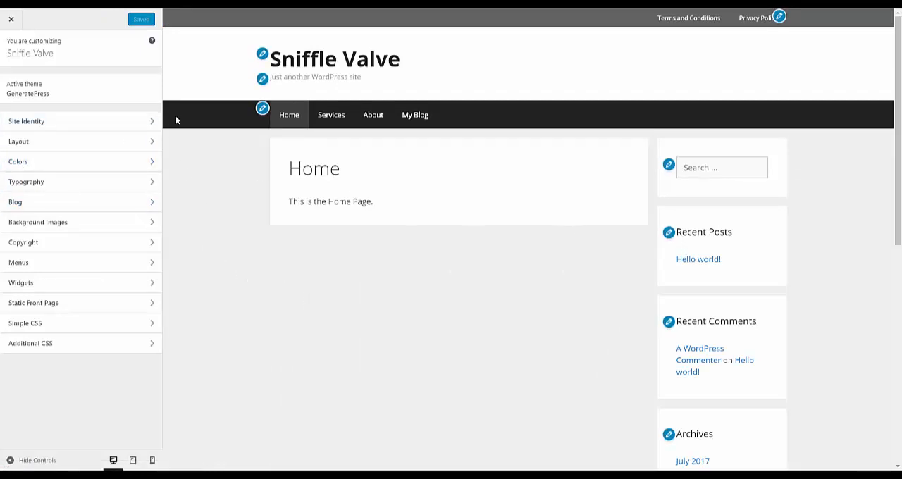
pyautogui.click(52, 145)
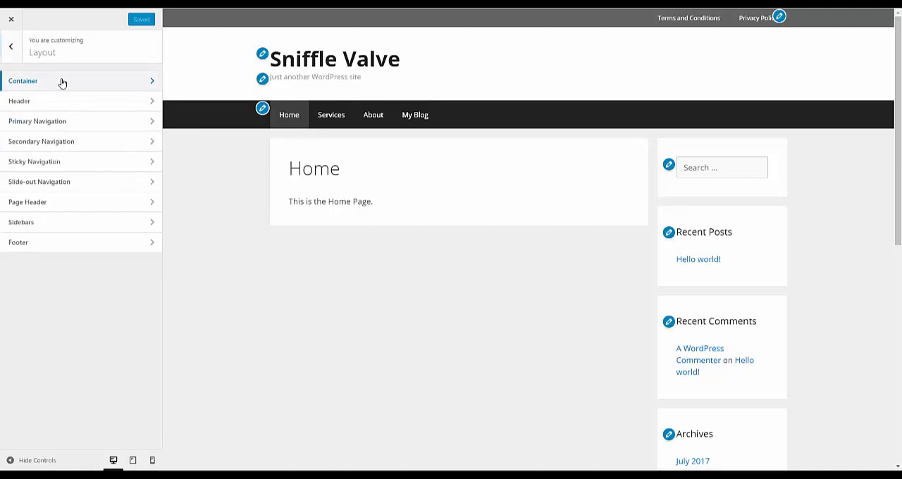
pyautogui.click(61, 83)
pyautogui.click(50, 152)
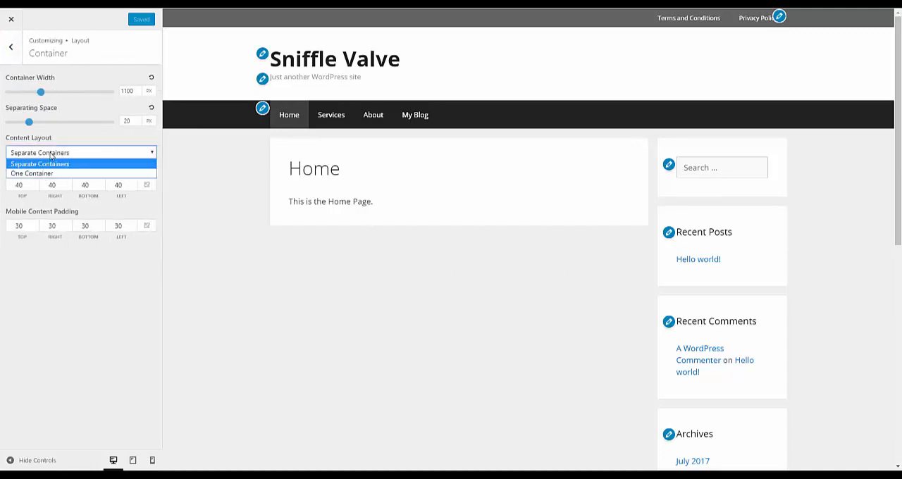
pyautogui.click(50, 174)
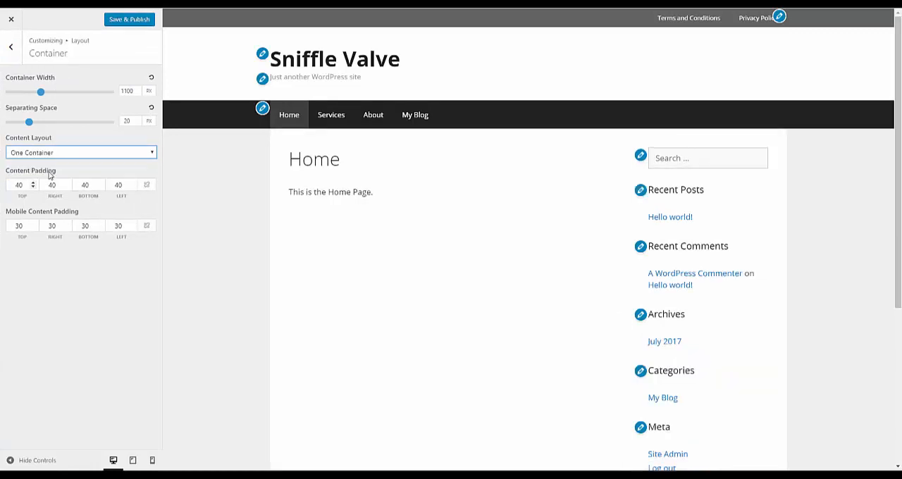
# - Set the number of footer widgets to 0 in the footer layout and check the footer in the preview
pyautogui.click(10, 47)
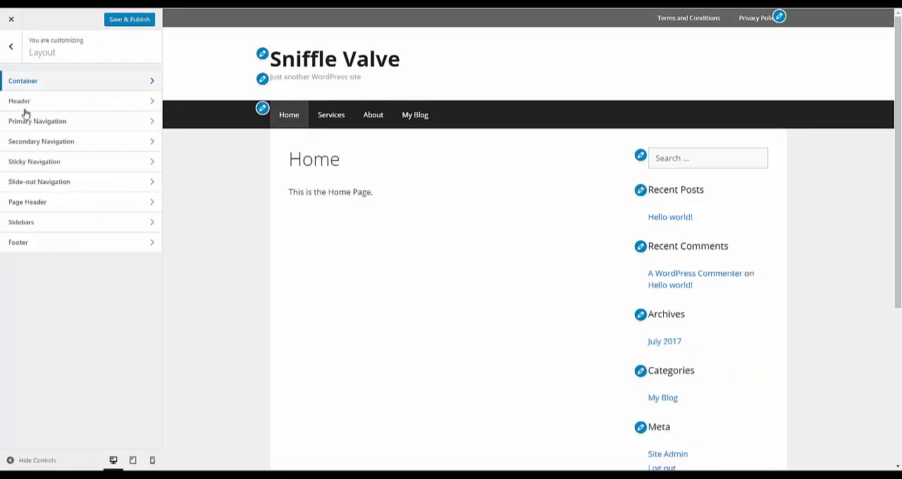
pyautogui.click(57, 243)
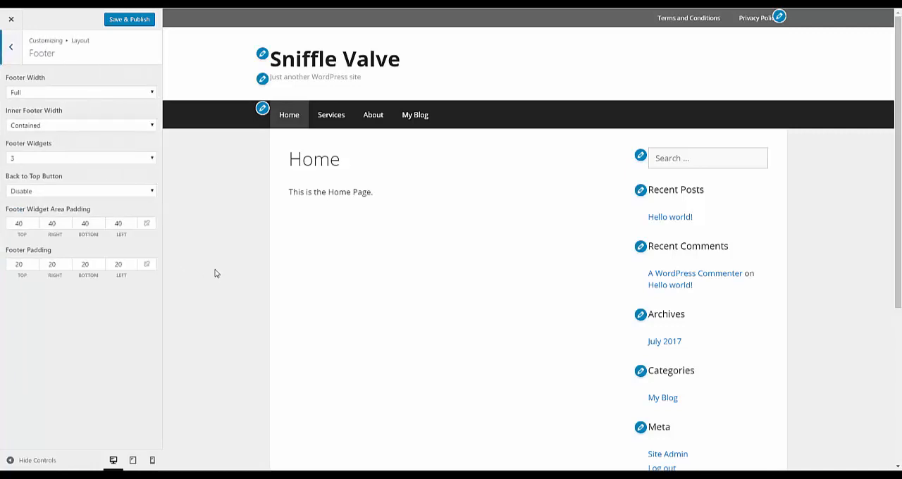
pyautogui.scroll(-4, 284, 254)
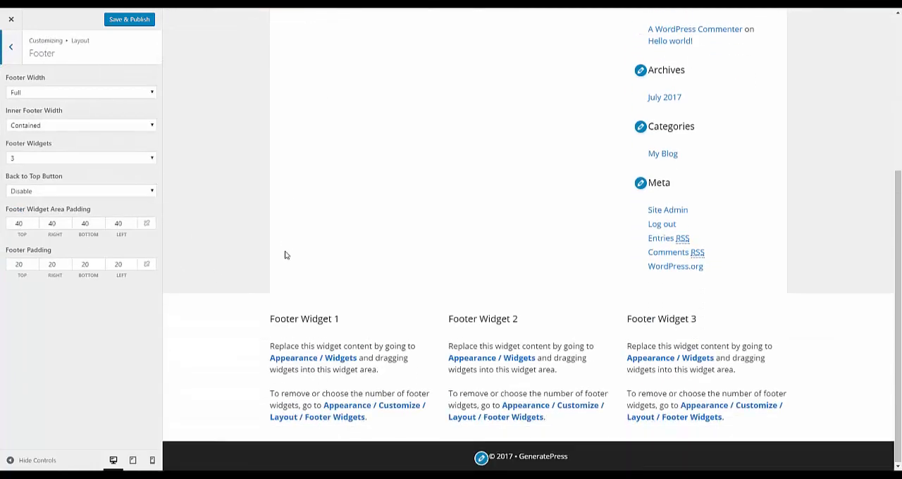
pyautogui.scroll(3, 285, 255)
pyautogui.scroll(1, 285, 255)
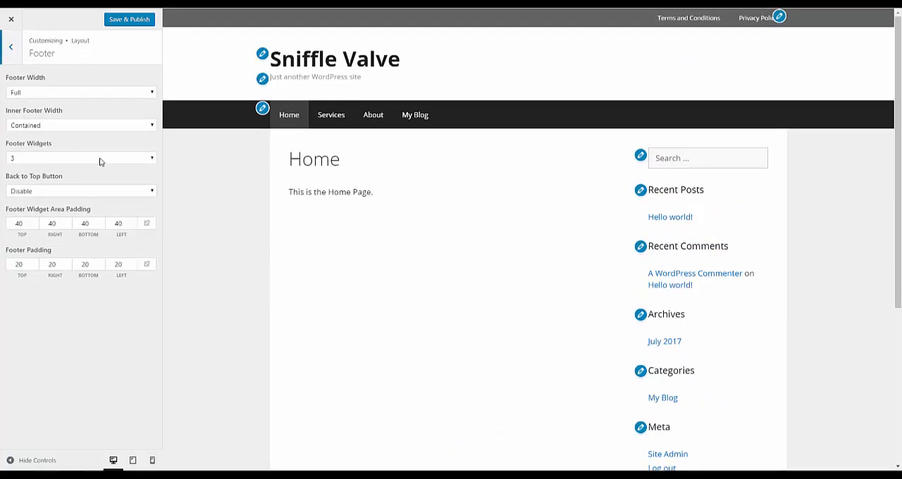
pyautogui.click(100, 162)
pyautogui.click(98, 169)
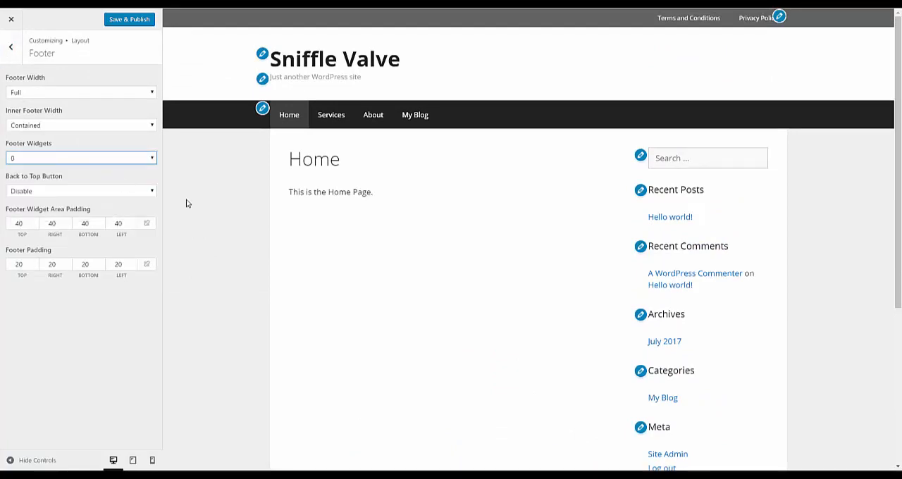
pyautogui.scroll(-5, 200, 219)
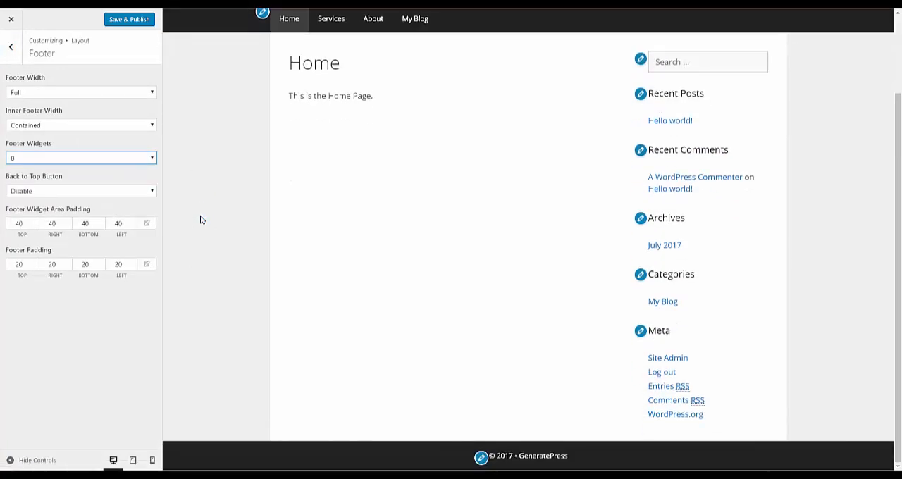
pyautogui.scroll(5, 200, 220)
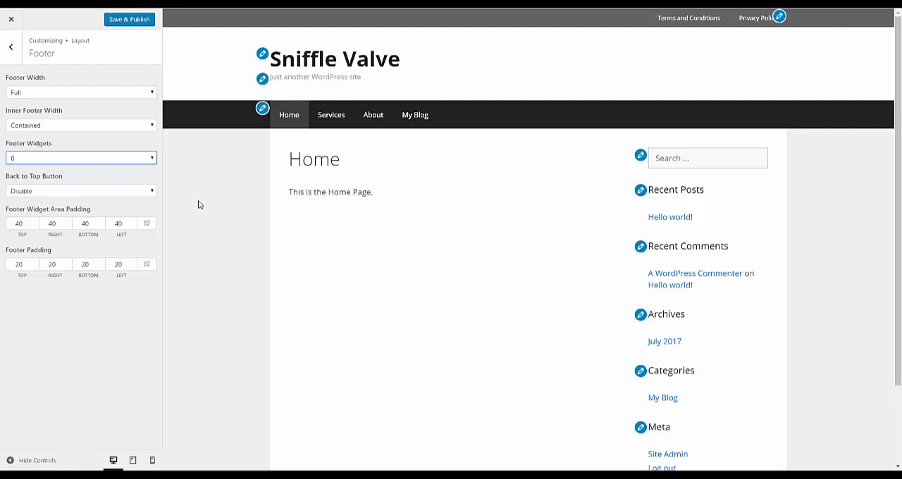
# - Set the general sidebar layout to Content (no sidebars)
pyautogui.click(11, 46)
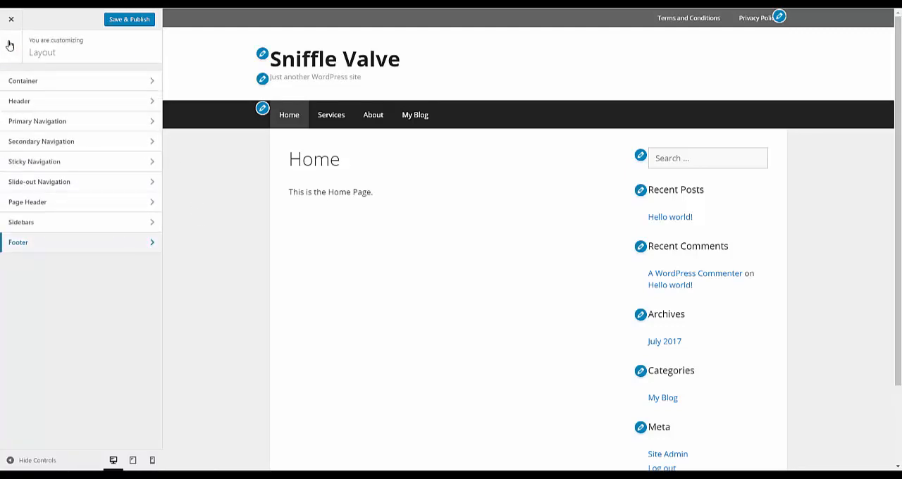
pyautogui.click(11, 46)
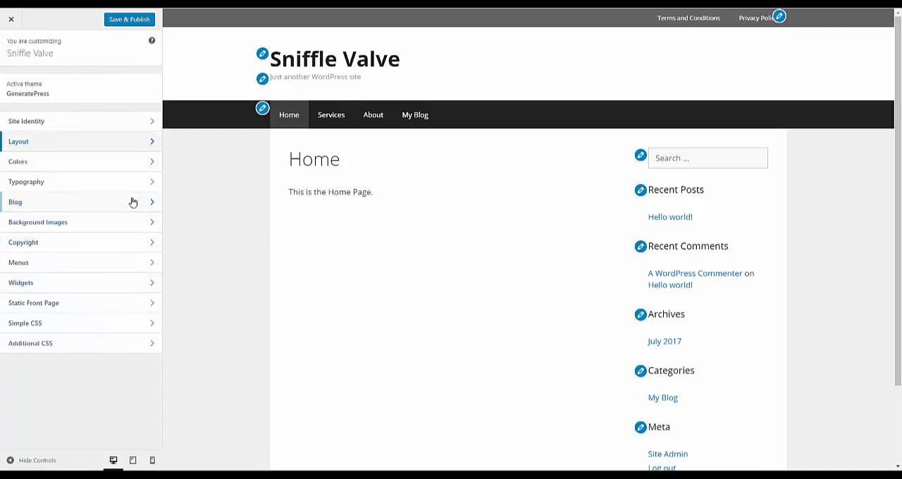
pyautogui.click(85, 144)
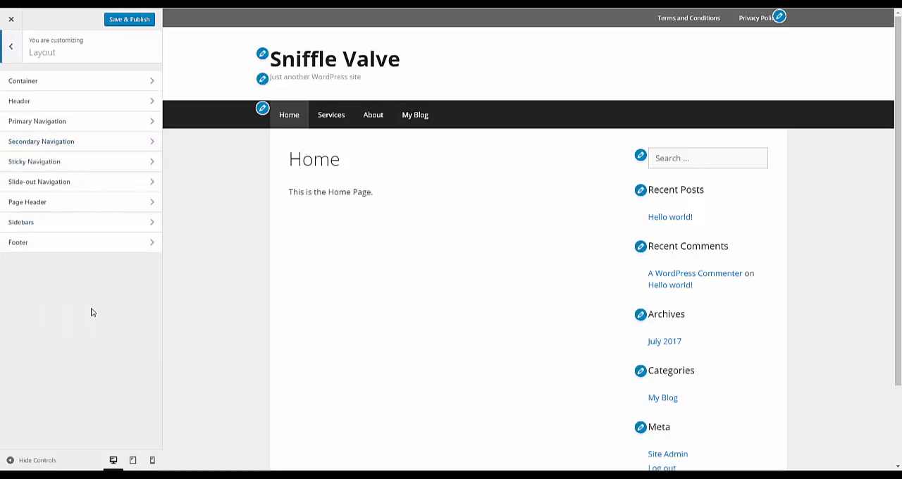
pyautogui.click(81, 223)
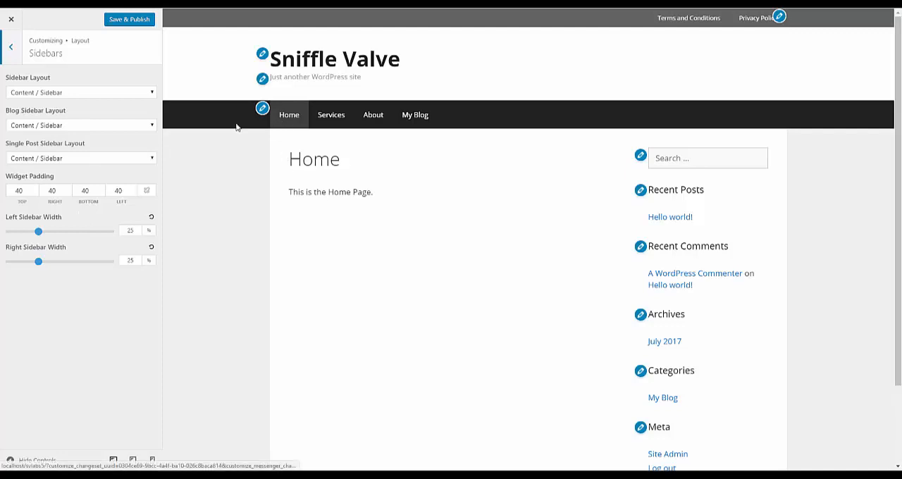
pyautogui.click(83, 92)
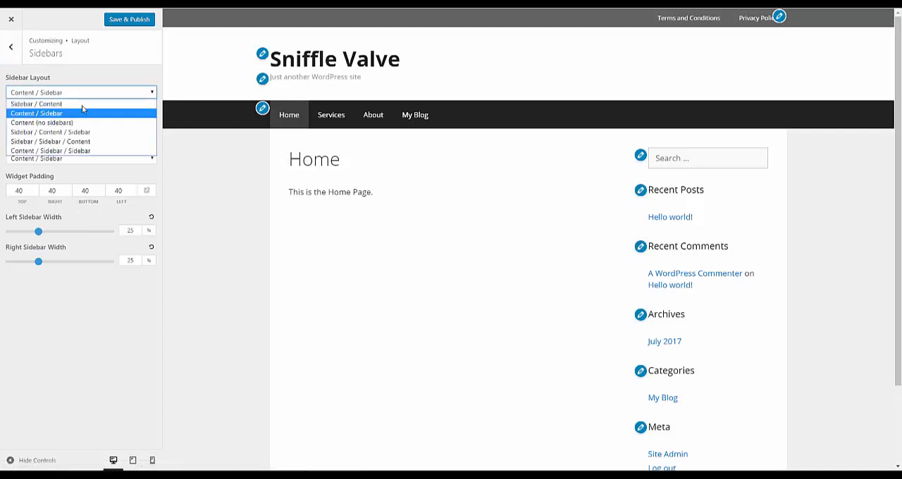
pyautogui.click(80, 122)
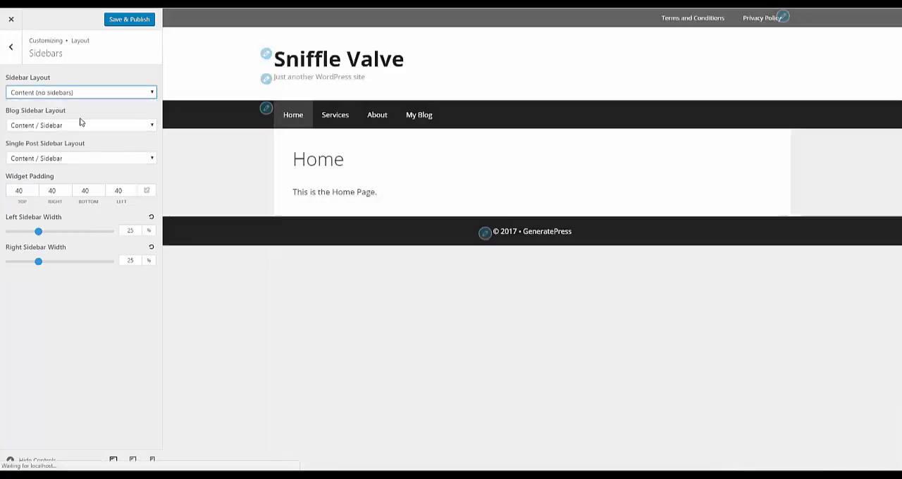
# - Check the sidebars on the My Blog page, the Hello world! post and the Home page, and publish the layout changes
pyautogui.click(424, 119)
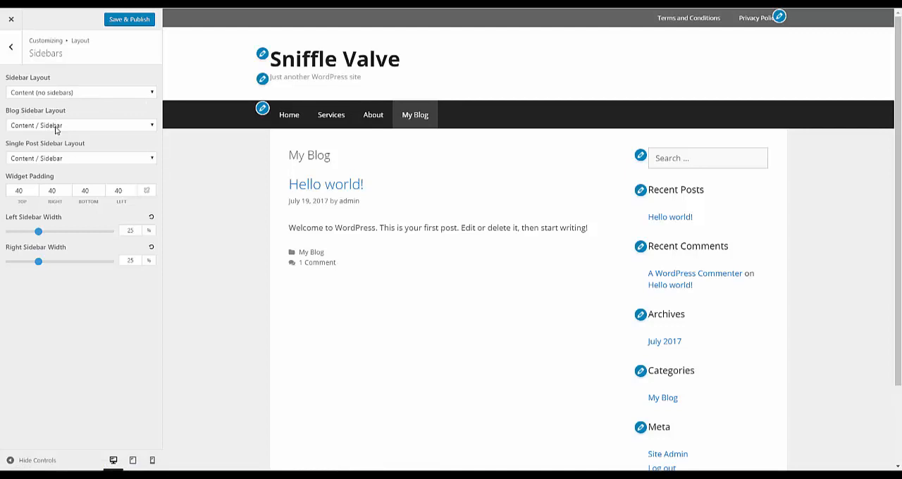
pyautogui.click(363, 185)
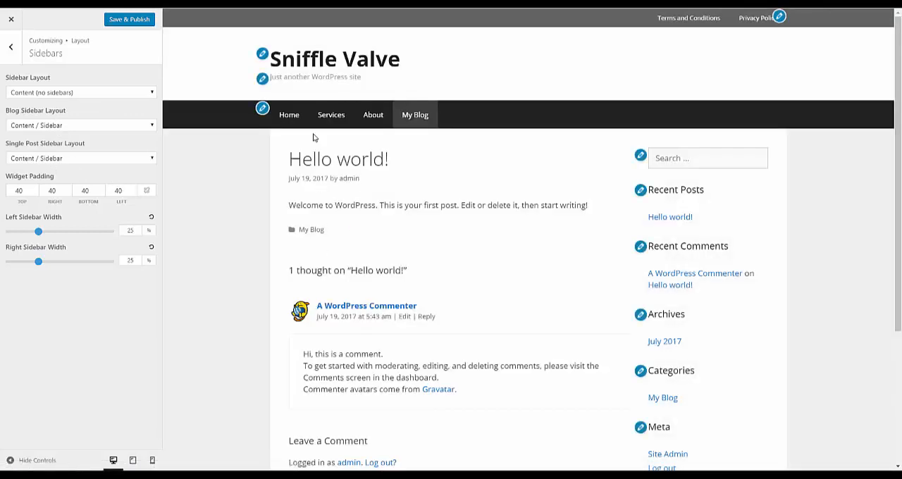
pyautogui.click(296, 118)
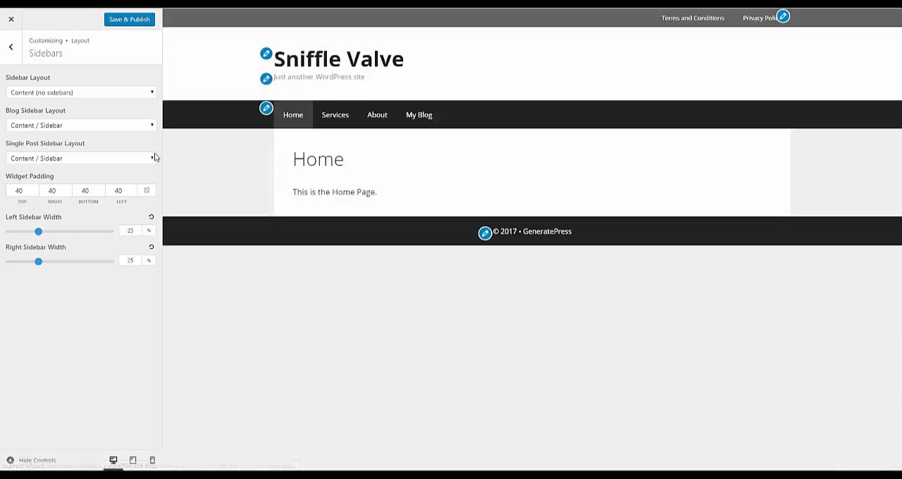
pyautogui.click(124, 23)
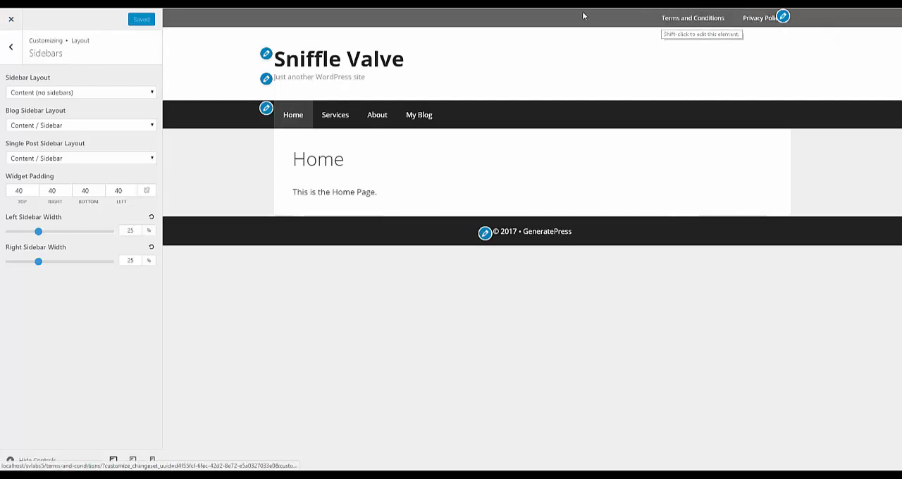
# - Set the secondary navigation's location to Float Right
pyautogui.click(12, 48)
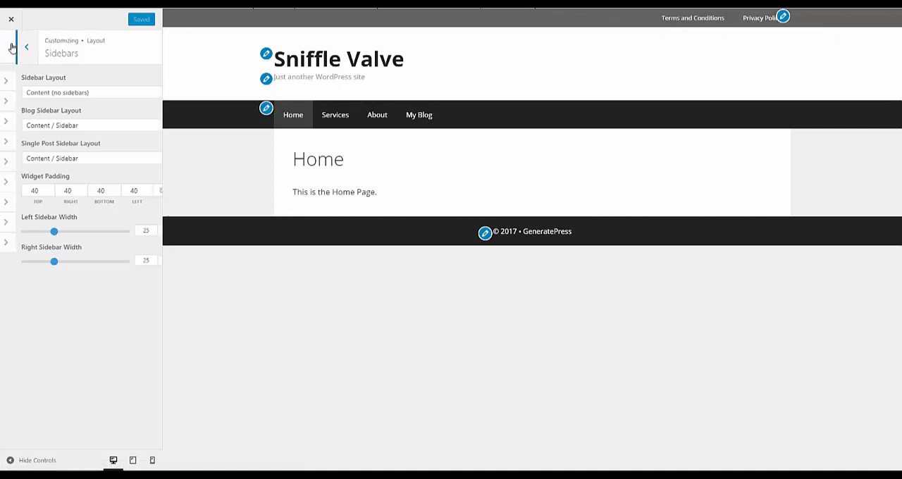
pyautogui.click(37, 147)
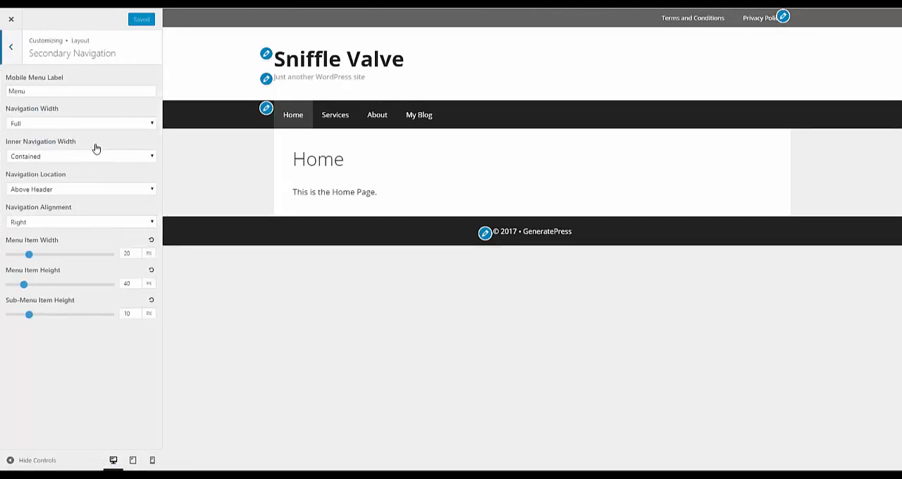
pyautogui.click(79, 190)
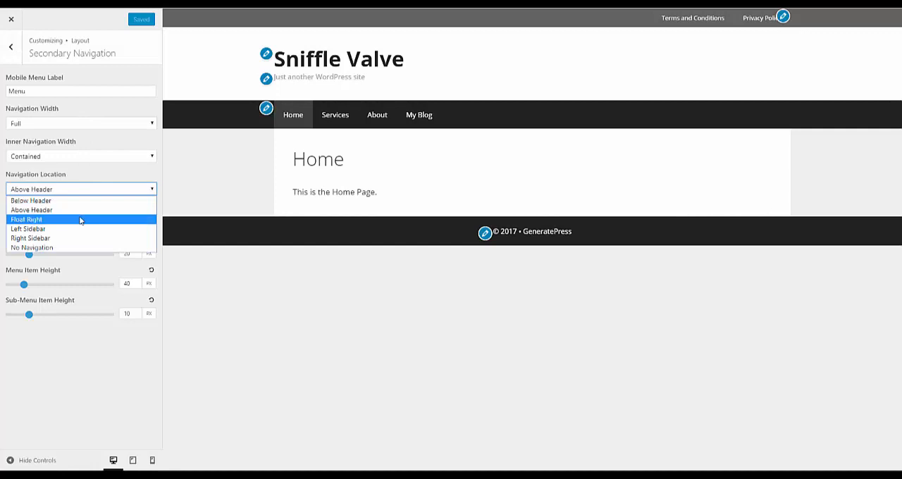
pyautogui.click(80, 218)
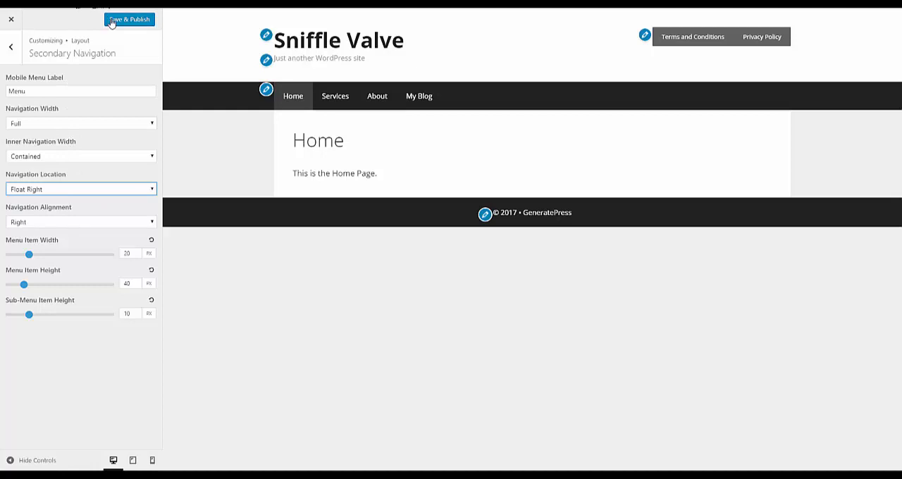
# - Set the primary navigation's location to Float Right
pyautogui.click(11, 46)
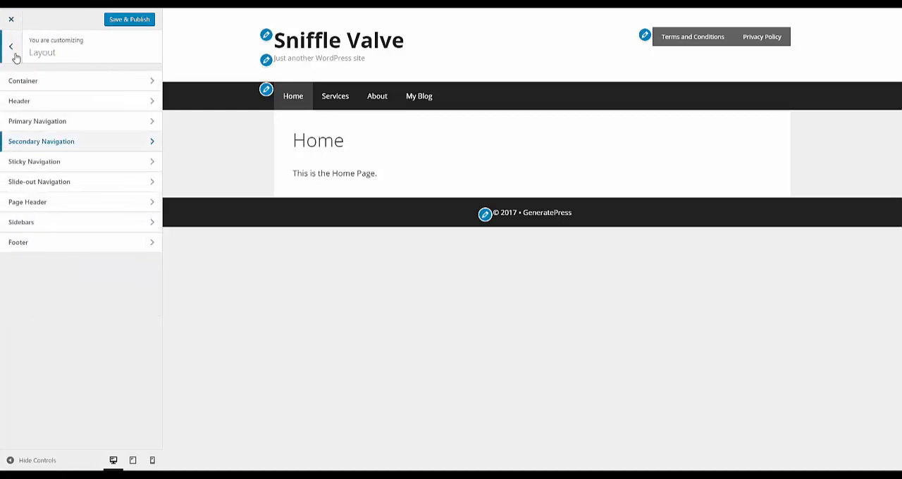
pyautogui.click(33, 123)
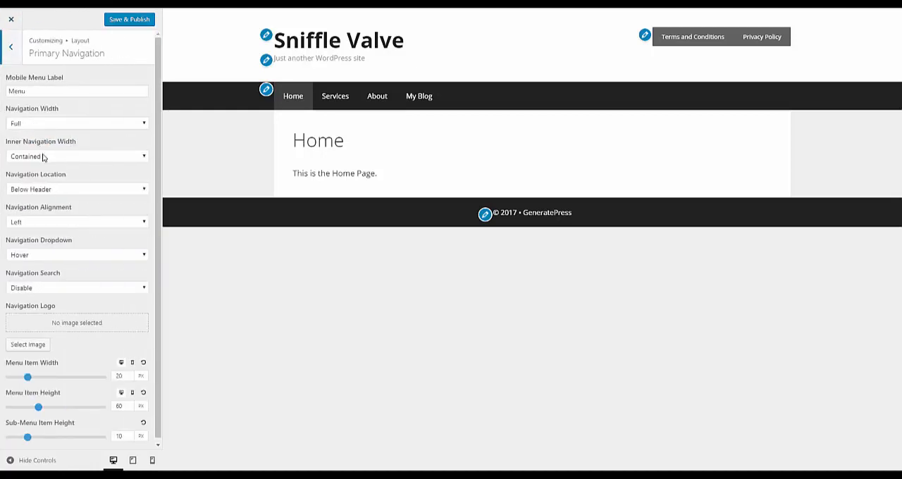
pyautogui.click(60, 189)
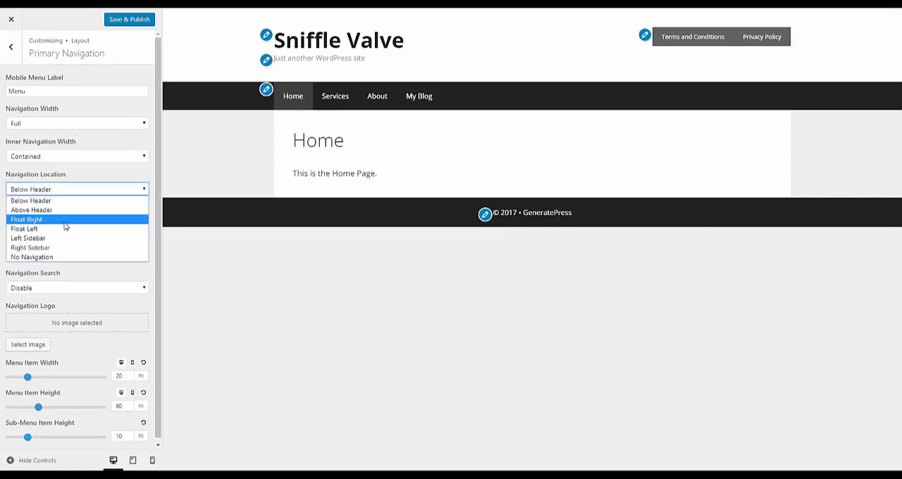
pyautogui.click(64, 220)
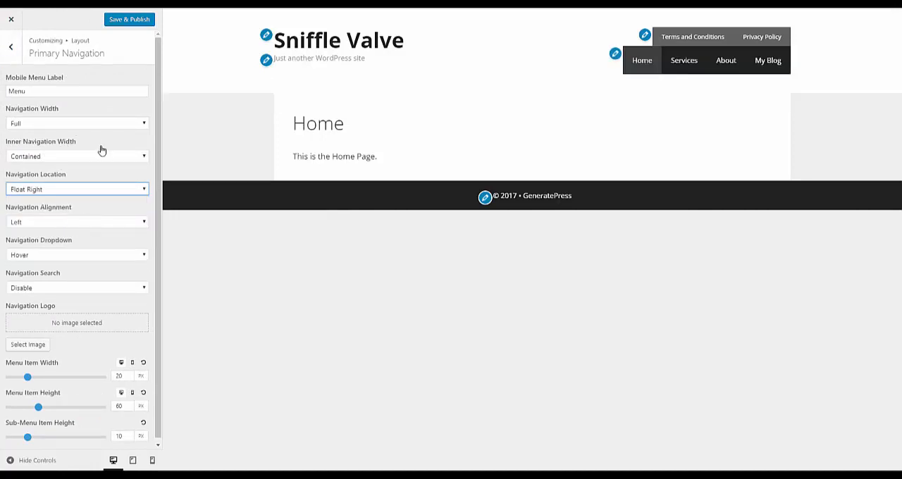
# - Publish the navigation location changes and close the customizer
pyautogui.click(12, 51)
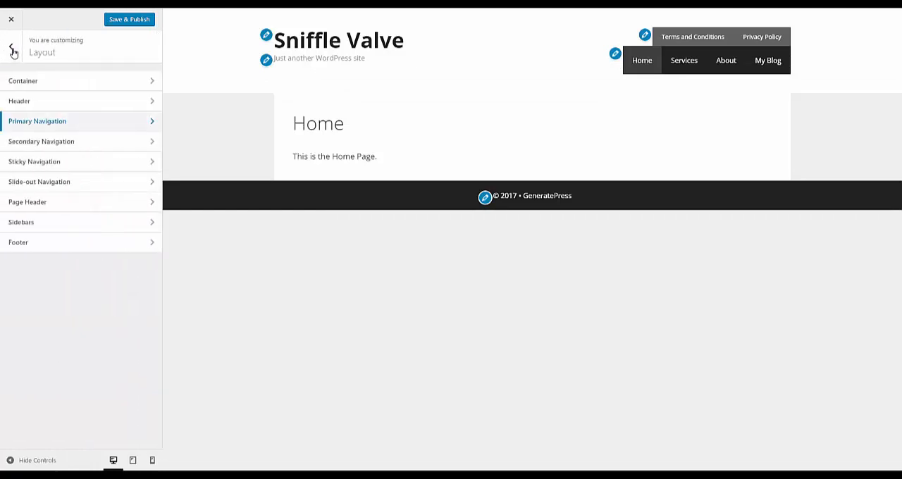
pyautogui.click(131, 21)
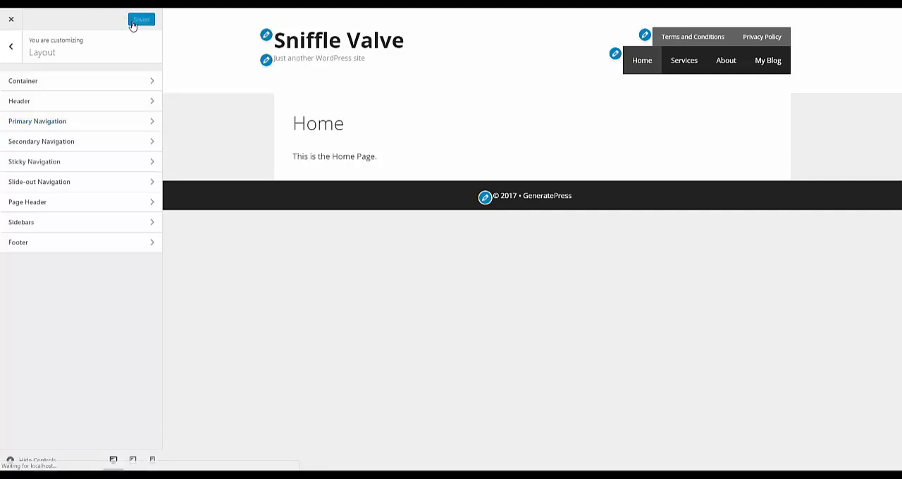
pyautogui.click(10, 20)
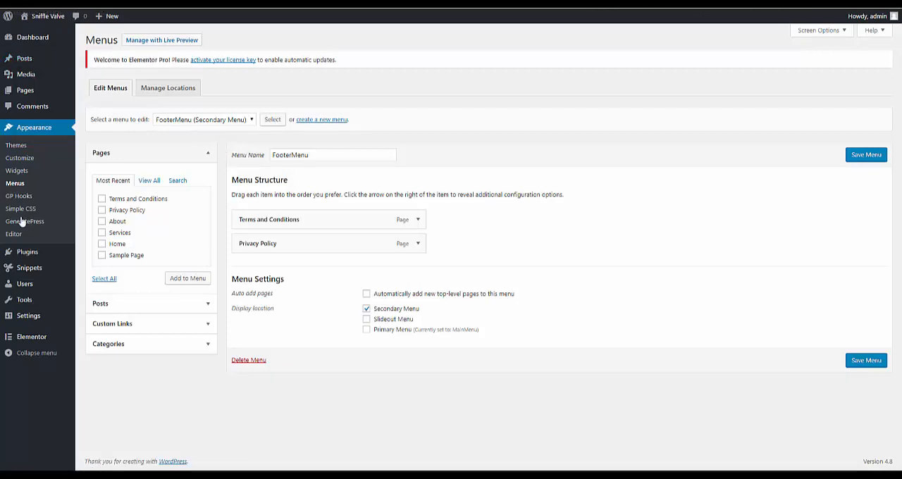
# - Create and activate a snippet titled "Primary Nav" with the pasted code for the generate_navigation shortcode and the filter hiding the default primary navigation
pyautogui.click(20, 269)
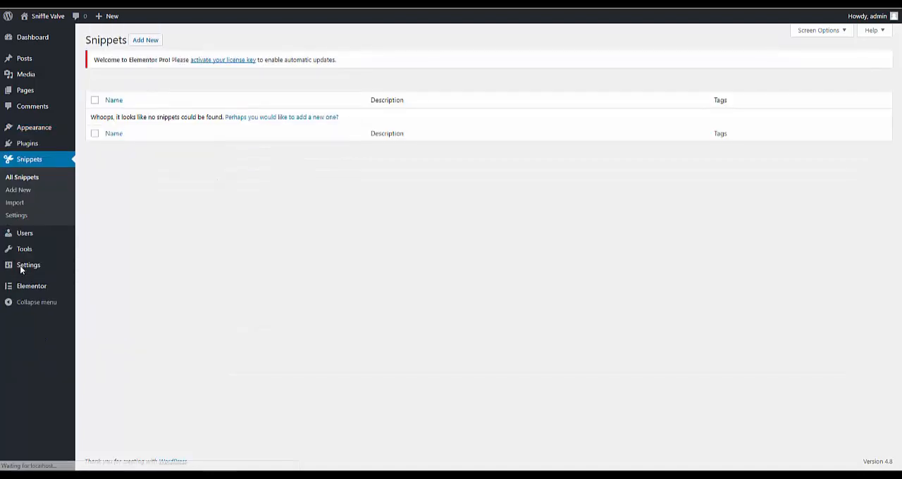
pyautogui.click(144, 41)
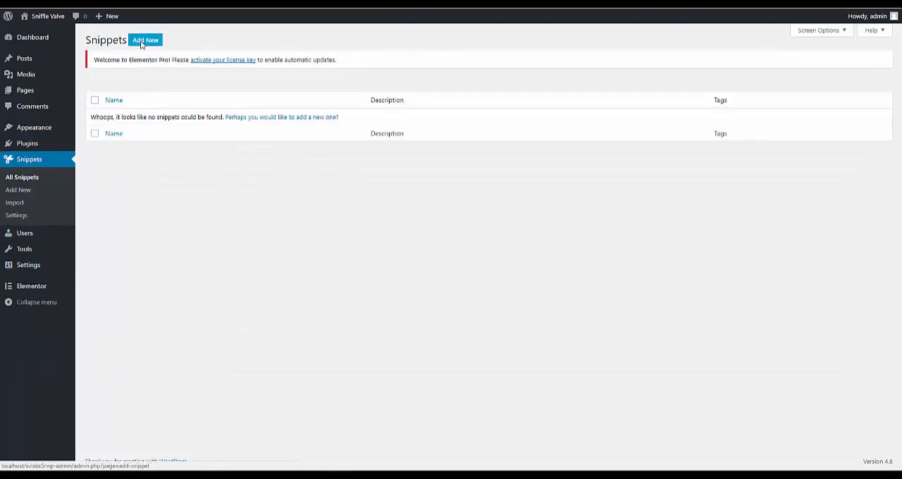
pyautogui.click(136, 87)
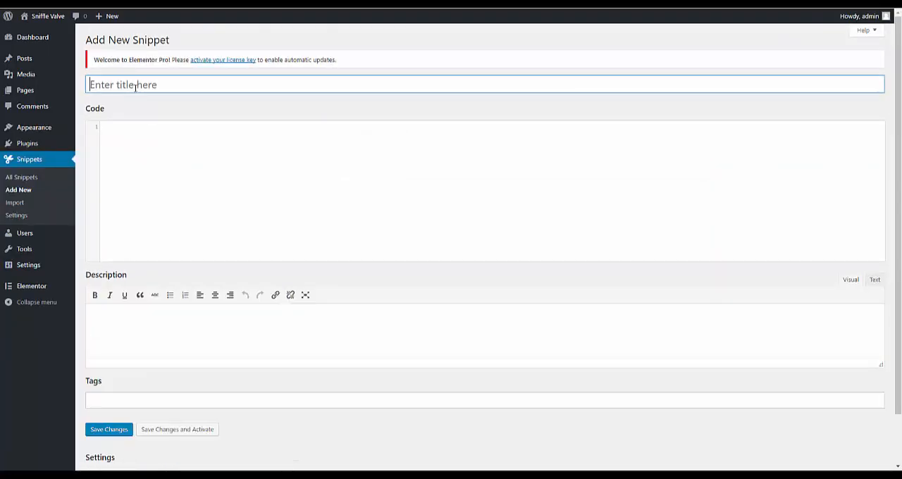
pyautogui.write('Prim')
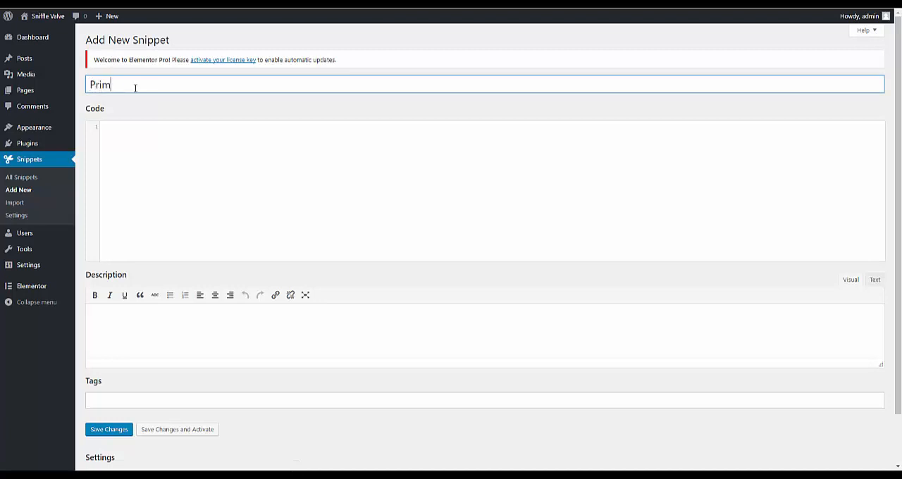
pyautogui.write('ary Nav')
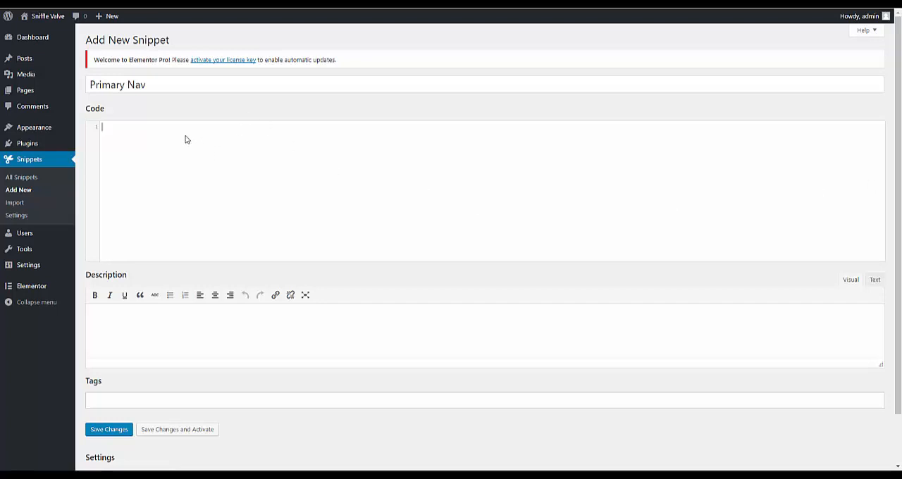
pyautogui.write("/* This makes the primary navigation shortcode */ function generate_navigation_shortcode() { \treturn generate_navigation_position(); } add_shortcode( 'generate_navigation', 'generate_navigation_shortcode' );  /* This hides the primary navigation in any of the default GP loactions - if you don't add this, the GP primary navigation will also show up where it has been set in the Customizer */ add_filter( 'generate_navigation_location','tu_custom_navigation' ); function tu_custom_navigation() { \treturn 'custom'; }")
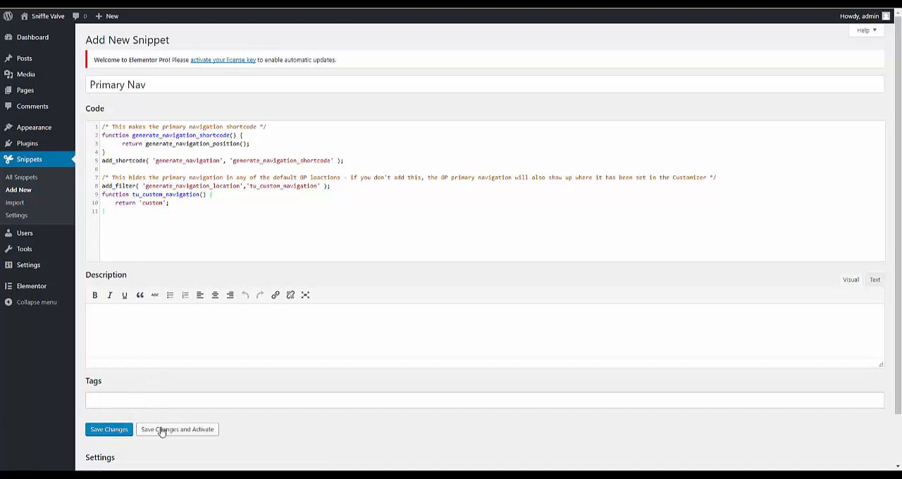
pyautogui.scroll(-1, 240, 419)
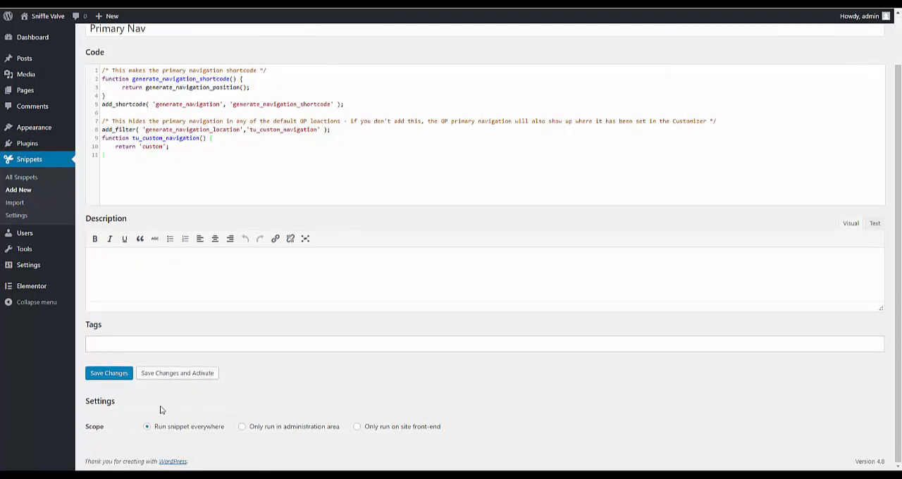
pyautogui.click(175, 379)
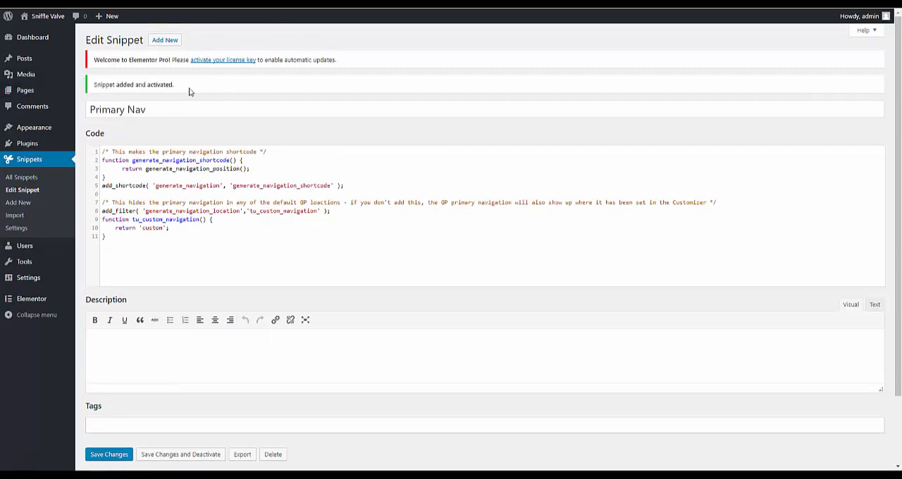
# - Create and activate a "Secondary Nav" snippet with the pasted generate_secondary_navigation shortcode code, and reload the site's Home page
pyautogui.click(156, 43)
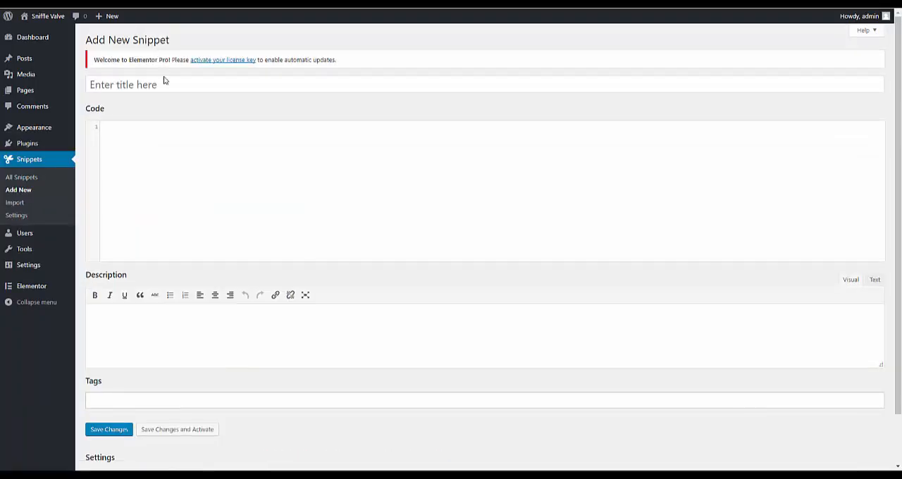
pyautogui.click(164, 85)
pyautogui.write('Seco')
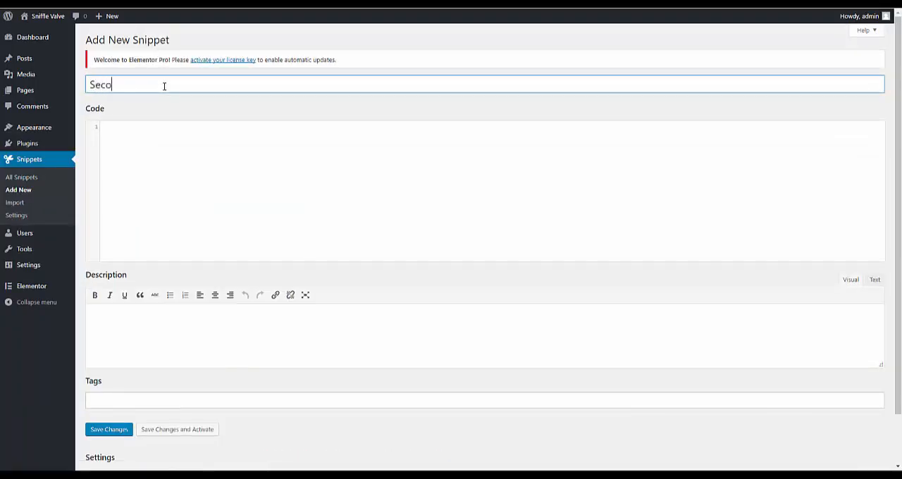
pyautogui.write('ndary Nav')
pyautogui.click(233, 159)
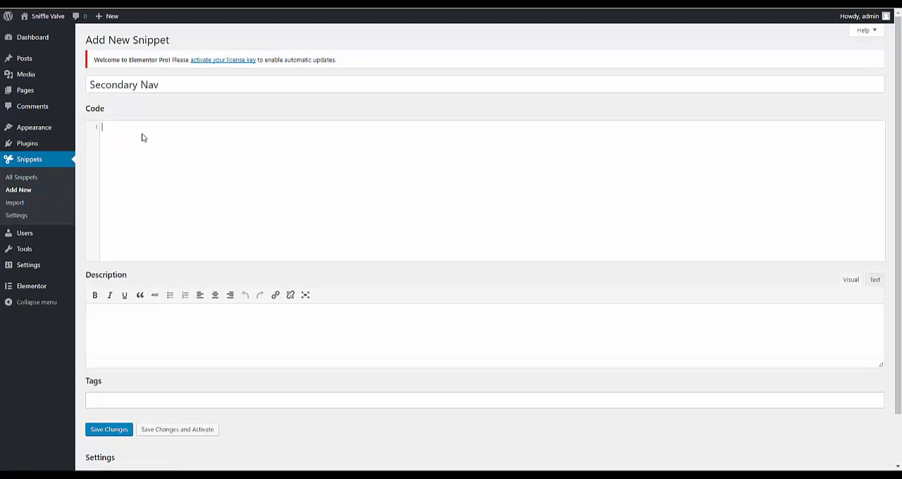
pyautogui.write("/* This makes the secondary navigation shortcode - set secondary nav to float left or right in the Customizer to hide it instead of a filter like the primary */ function generate_seondary_navigation_shortcode() { \treturn generate_secondary_navigation_position(); } add_shortcode( 'generate_secondary_navigation', 'generate_seondary_navigation_shortcode' );")
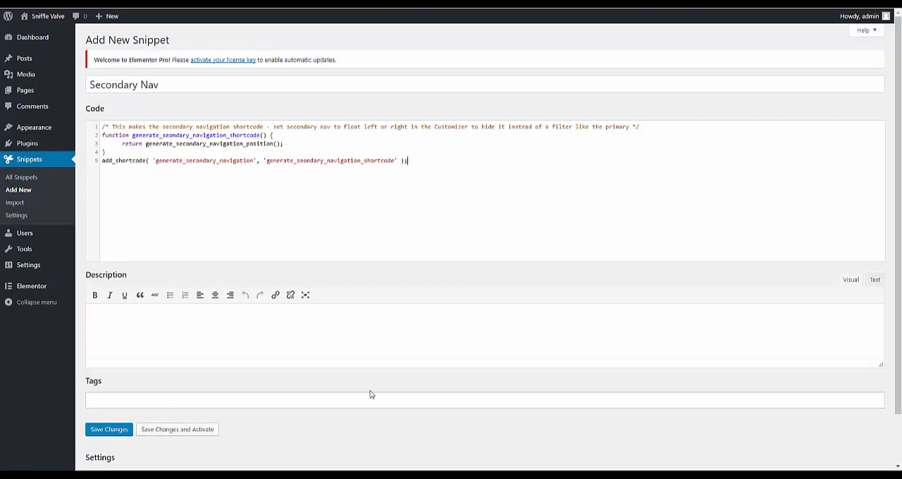
pyautogui.scroll(-1, 371, 395)
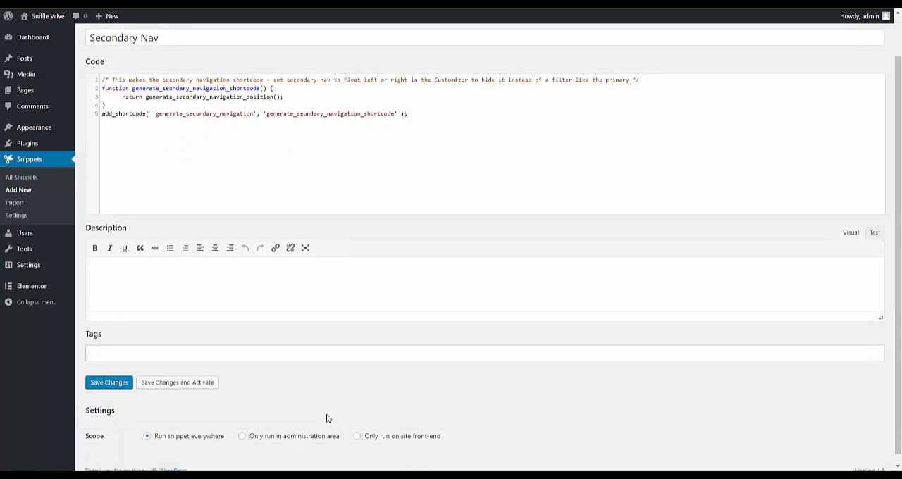
pyautogui.click(171, 389)
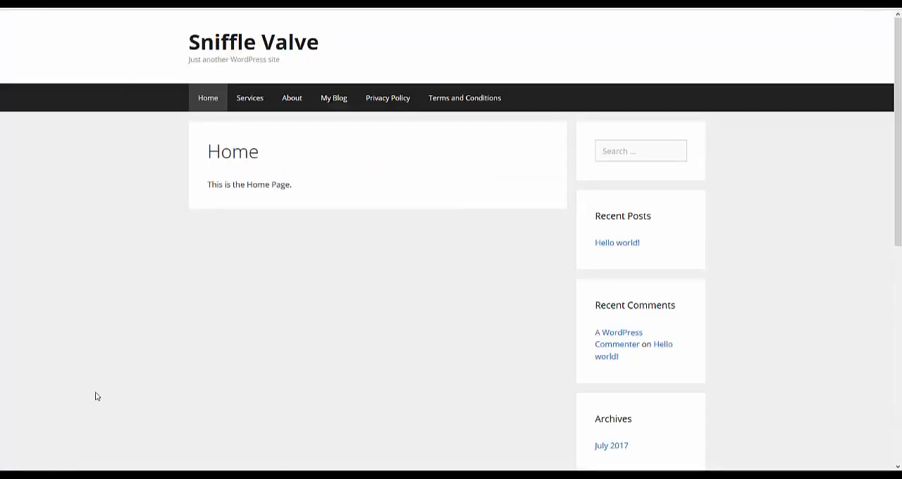
pyautogui.rightClick(94, 352)
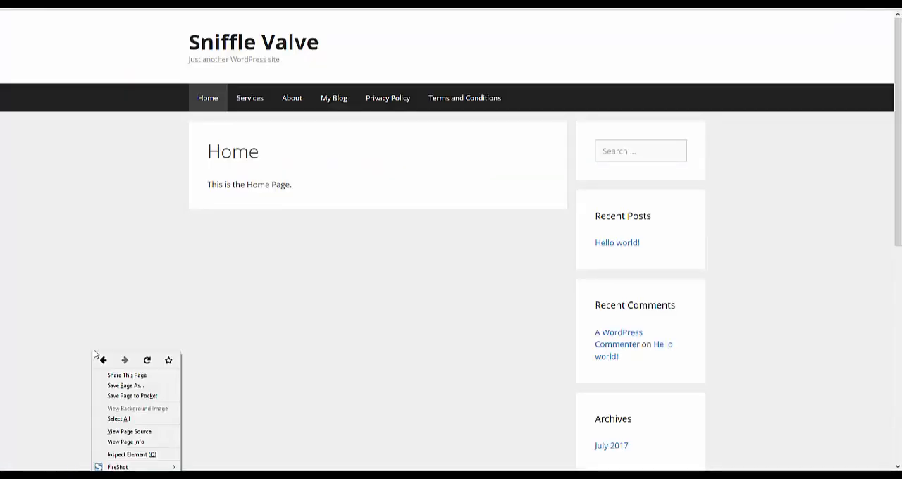
pyautogui.click(146, 360)
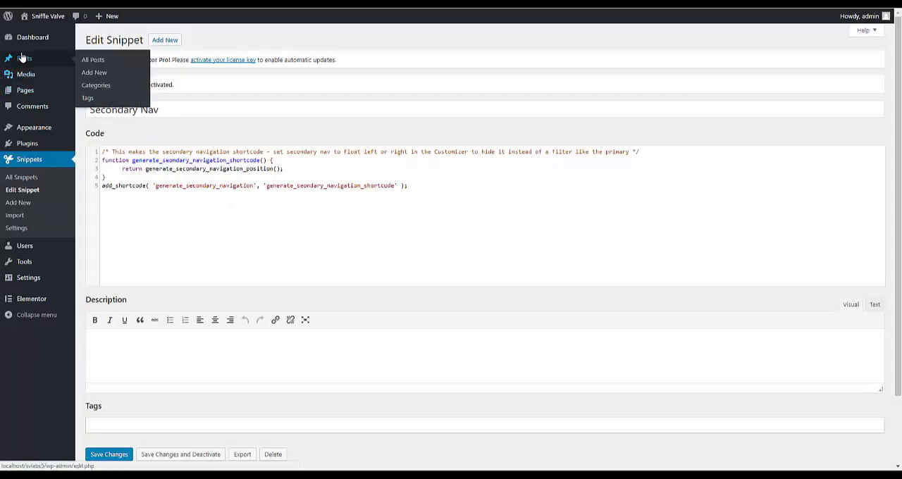
# - Add an Elementor library template titled "Header" that uses the Elementor Canvas page template, and publish it
pyautogui.moveTo(25, 305)
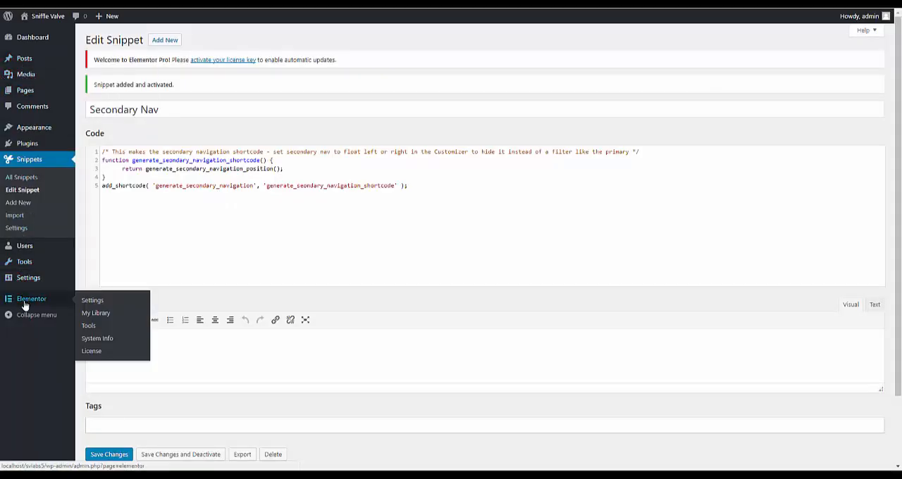
pyautogui.click(96, 312)
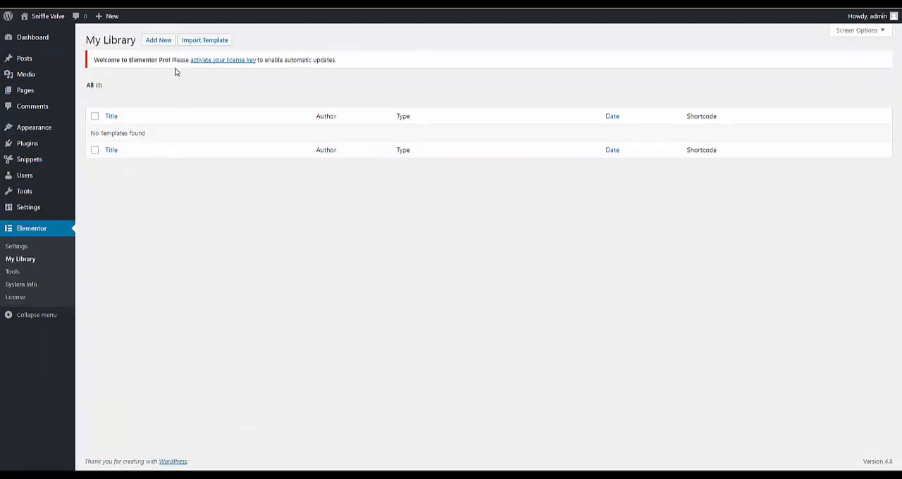
pyautogui.click(160, 41)
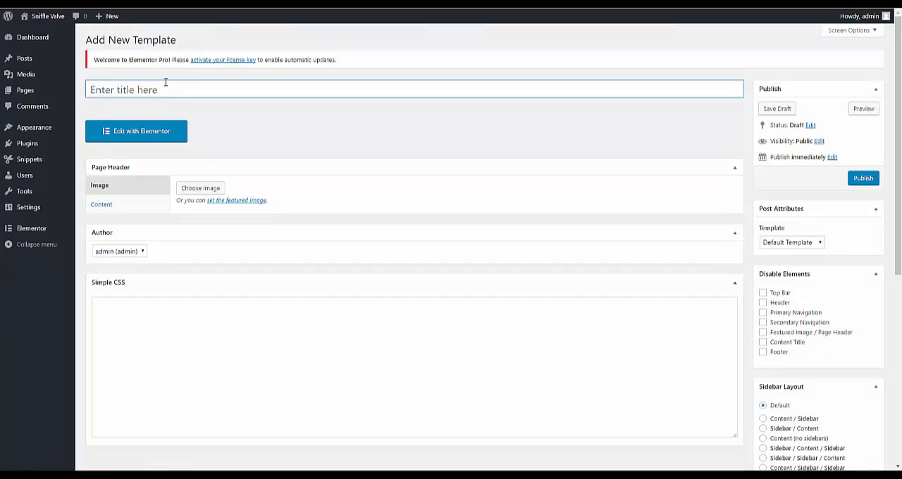
pyautogui.write('HEader')
pyautogui.press('BackSpace')
pyautogui.press('BackSpace')
pyautogui.press('BackSpace')
pyautogui.press('BackSpace')
pyautogui.write('eade')
pyautogui.click(789, 243)
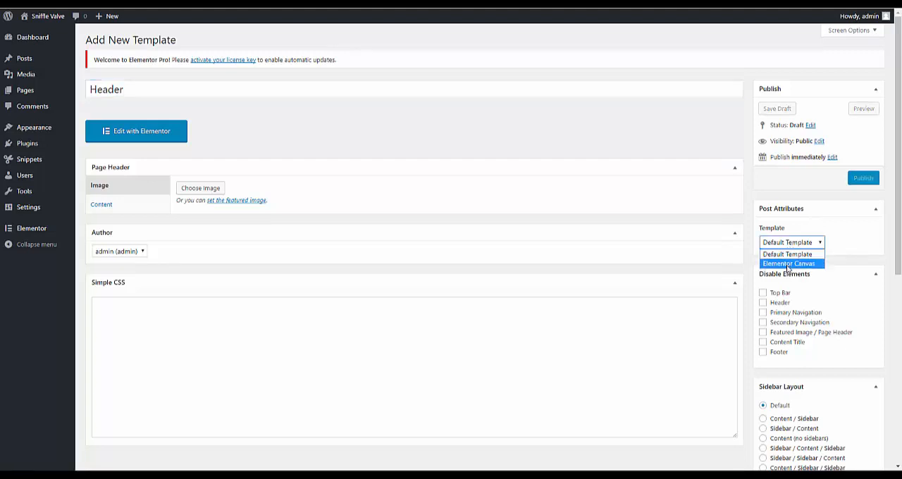
pyautogui.click(788, 263)
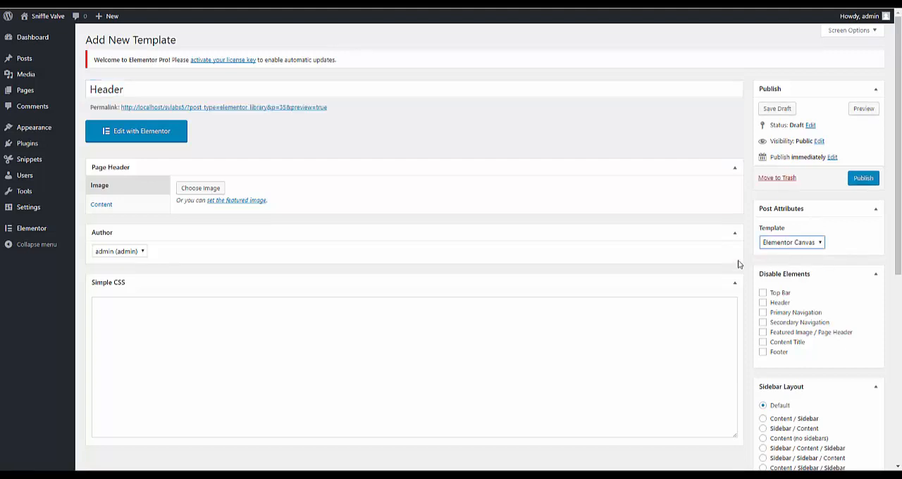
pyautogui.click(865, 181)
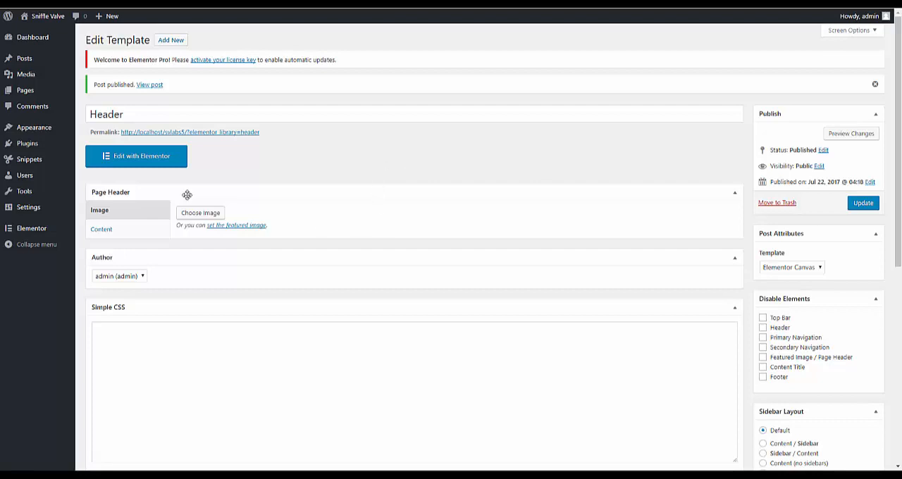
# - Open the Header template for editing with Elementor and add a section with three equal columns
pyautogui.click(172, 162)
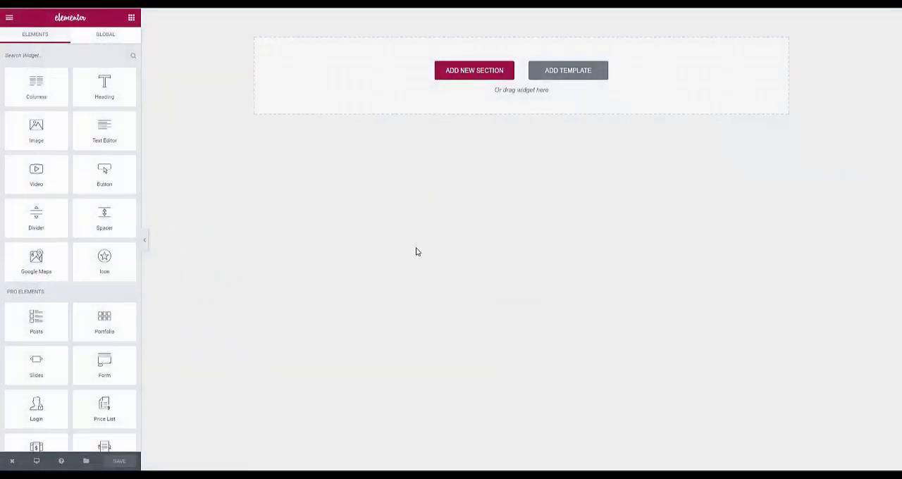
pyautogui.click(458, 75)
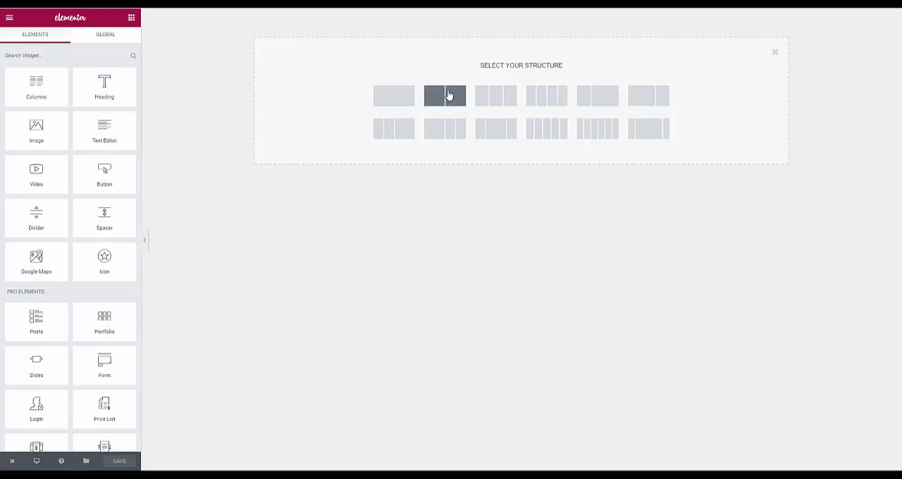
pyautogui.click(500, 96)
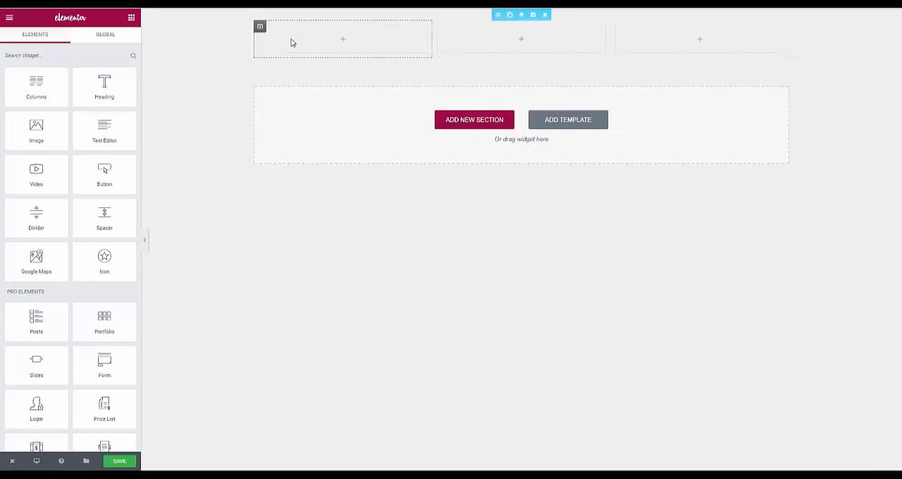
# - Give the three-column section a classic background in the light blue colour #6ec1e4
pyautogui.click(495, 15)
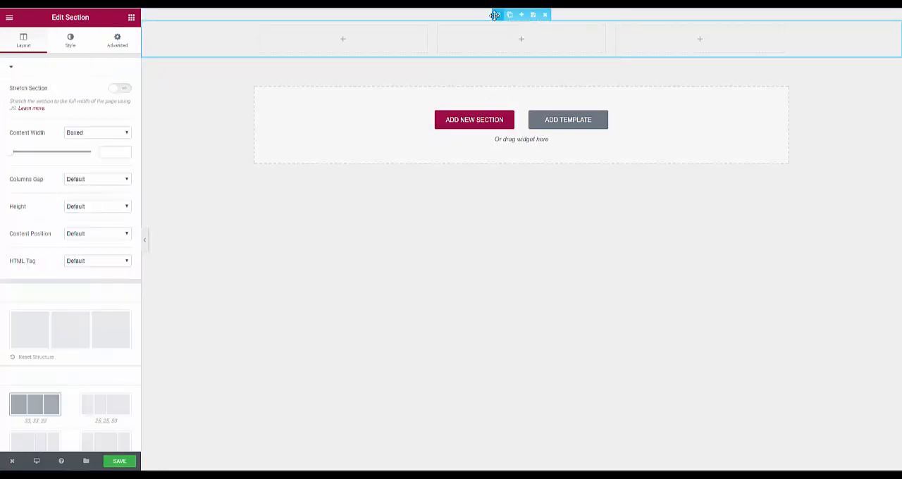
pyautogui.click(76, 42)
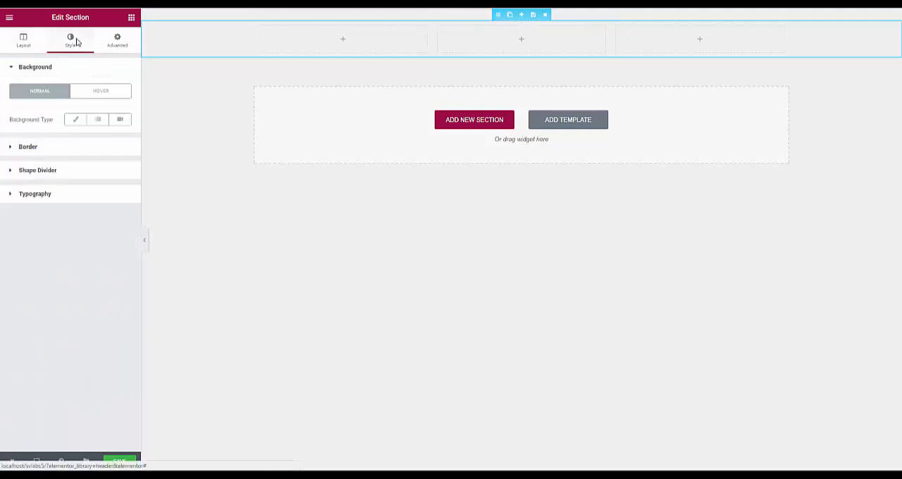
pyautogui.click(76, 119)
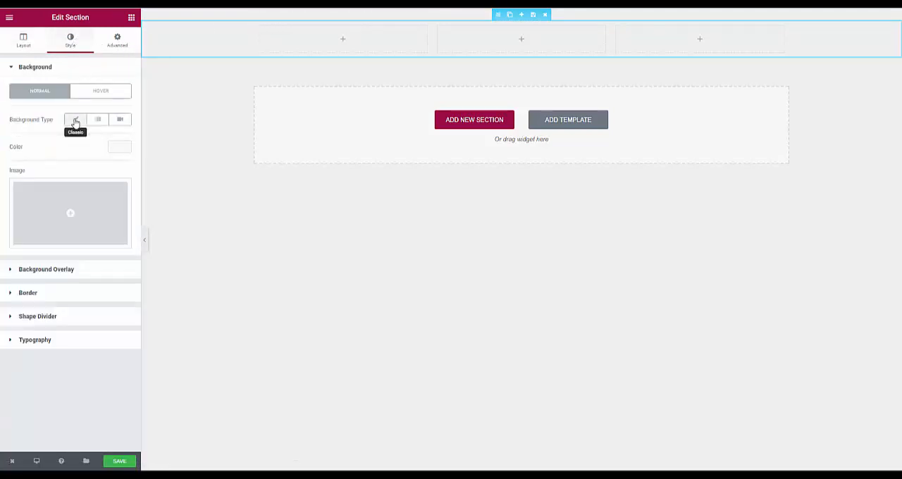
pyautogui.click(120, 147)
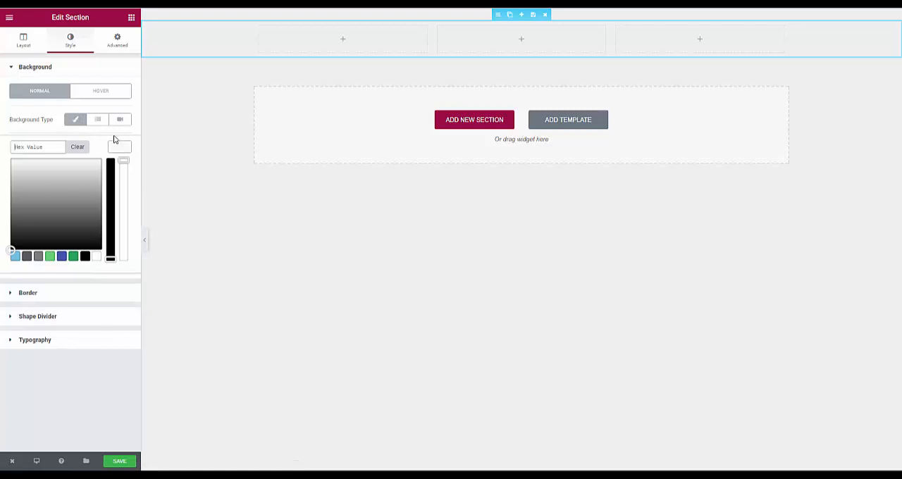
pyautogui.click(14, 257)
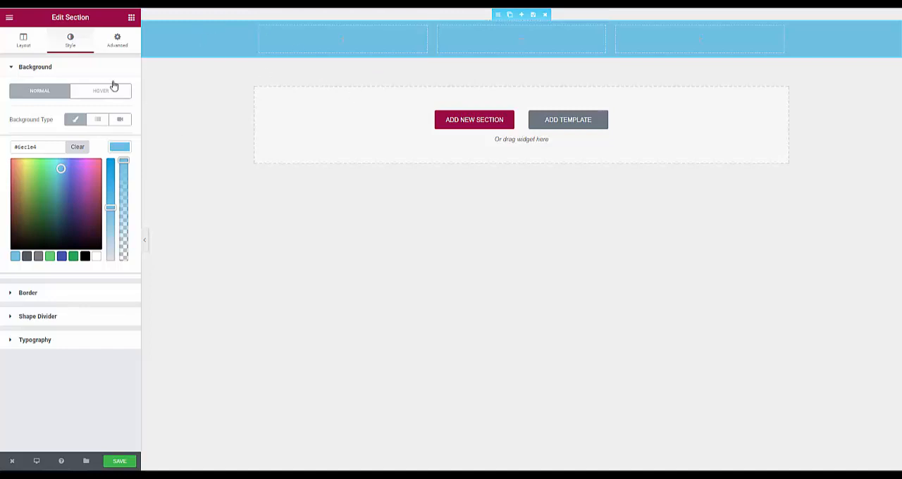
# - Set the section's content position to Middle
pyautogui.click(30, 39)
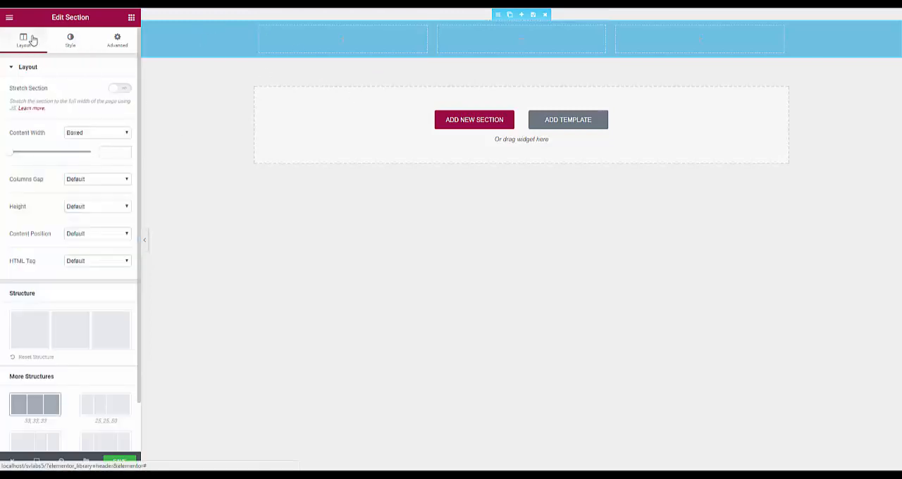
pyautogui.click(80, 236)
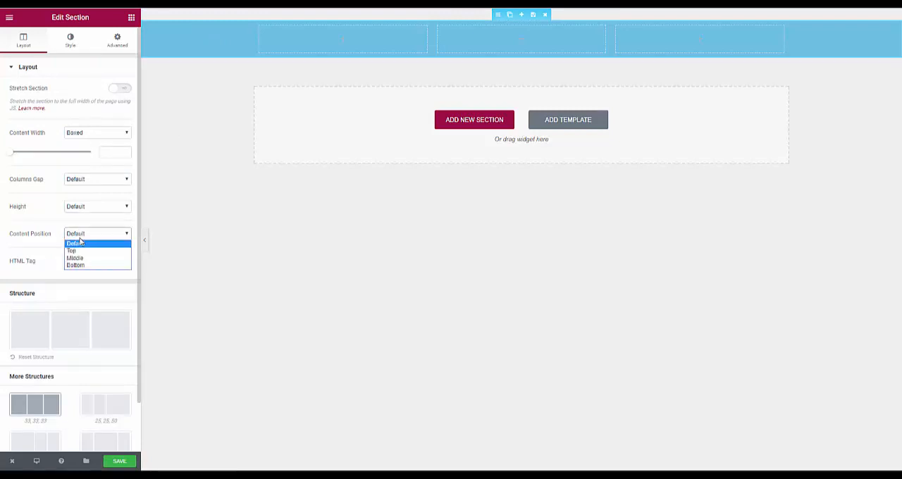
pyautogui.click(80, 259)
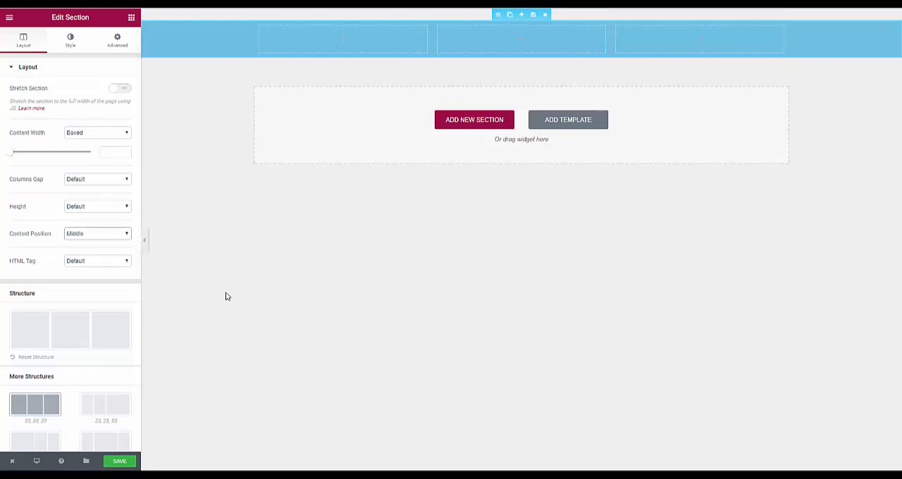
pyautogui.click(100, 136)
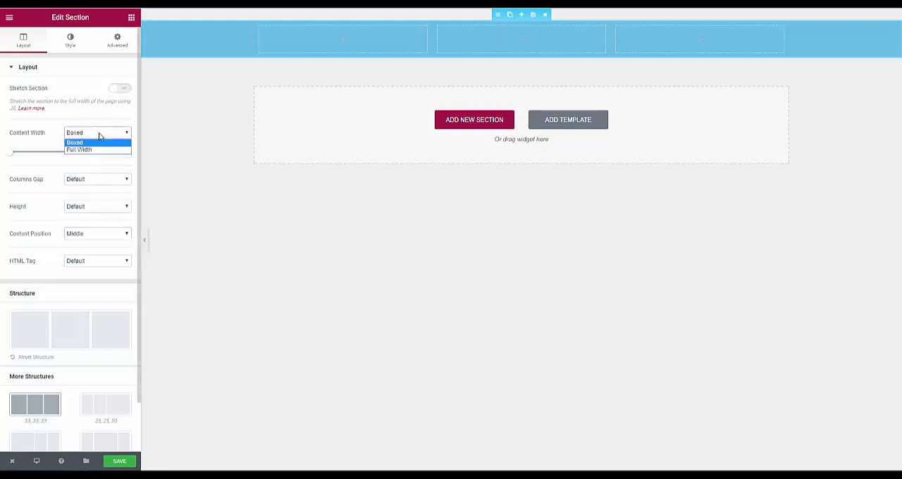
pyautogui.click(172, 135)
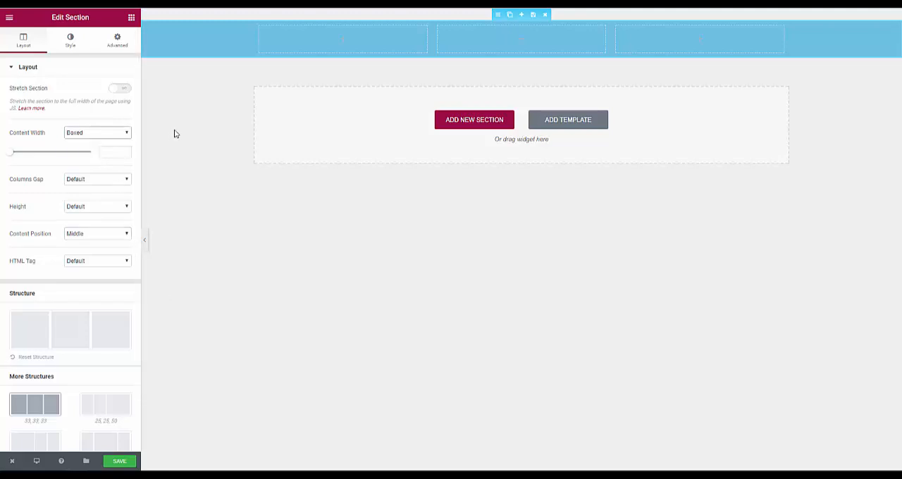
# - Add a Heading widget to the middle column of the header section and make its text white
pyautogui.click(131, 17)
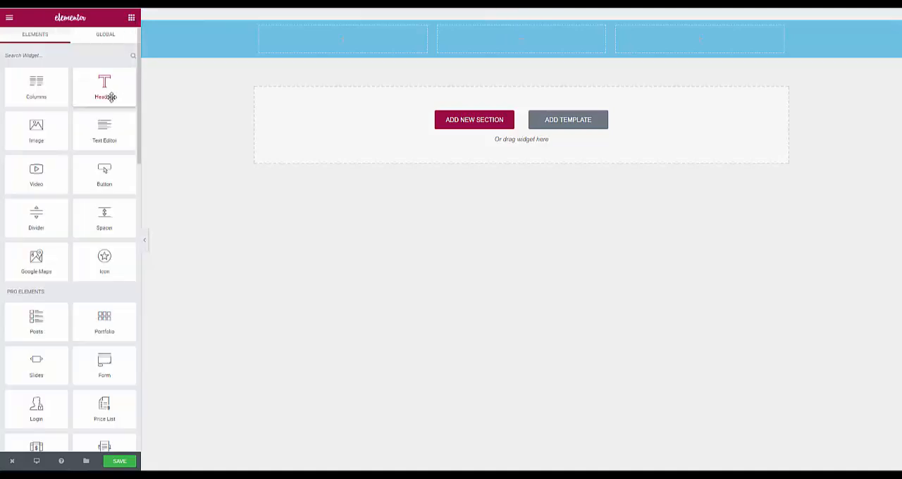
pyautogui.moveTo(104, 84); pyautogui.dragTo(504, 40)
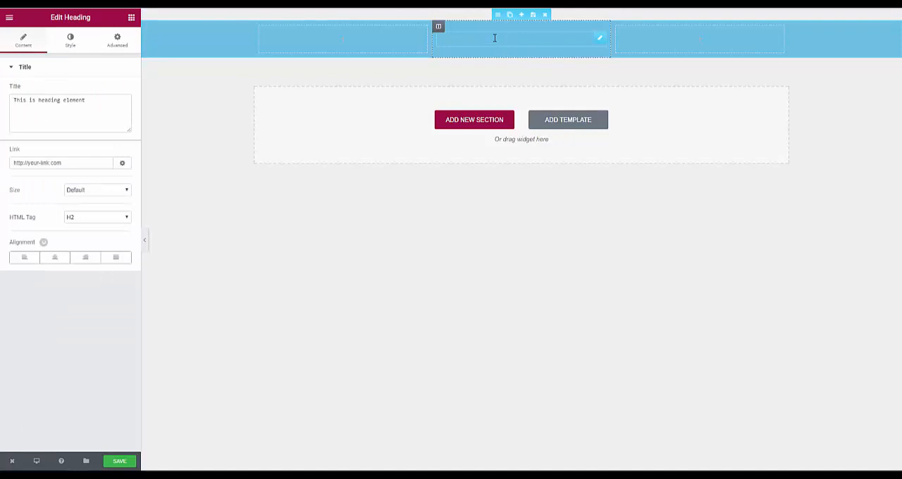
pyautogui.click(74, 41)
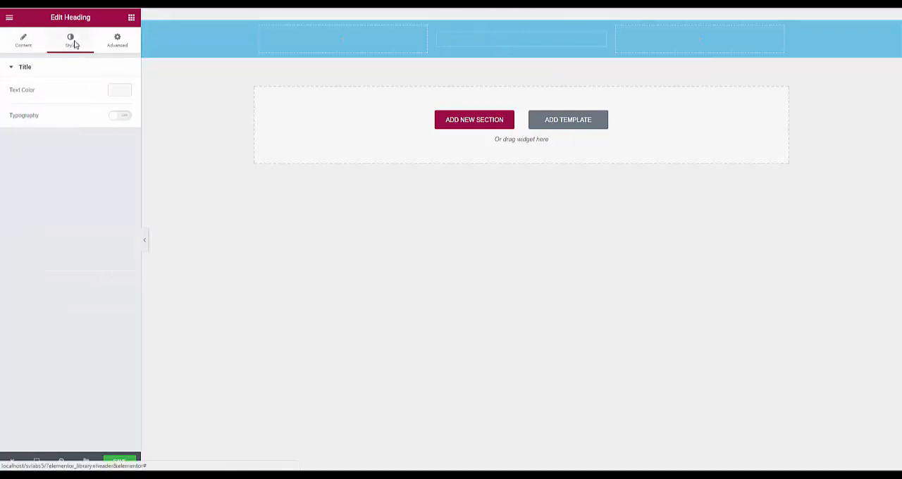
pyautogui.click(121, 88)
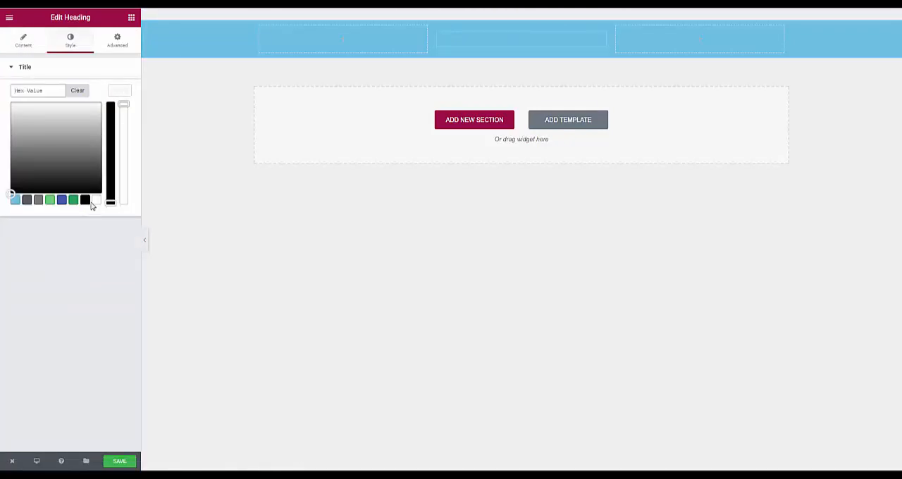
pyautogui.click(95, 199)
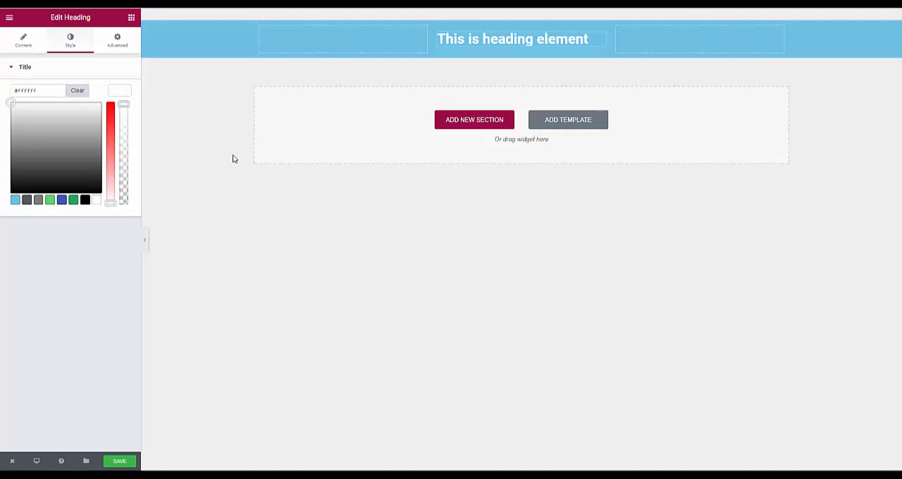
# - Add an Image widget to the first column and insert the logo sv-logo-100h.png from the media library
pyautogui.click(303, 44)
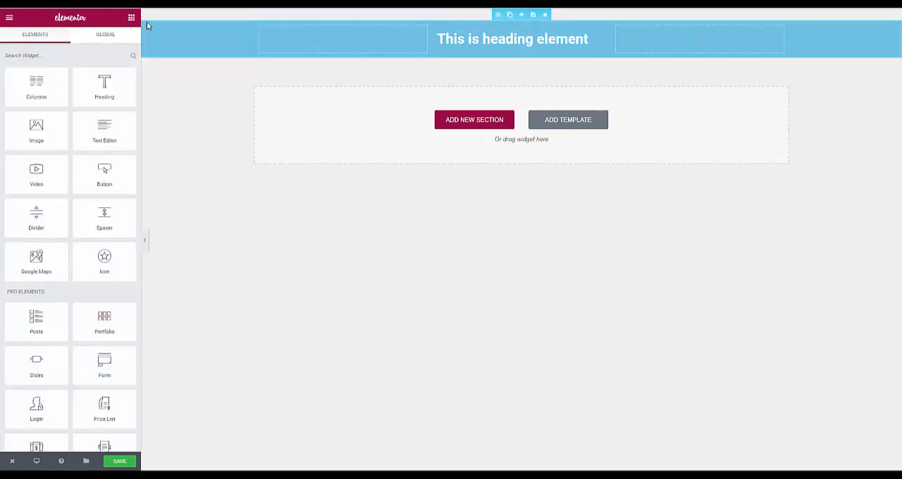
pyautogui.moveTo(36, 130); pyautogui.dragTo(296, 54)
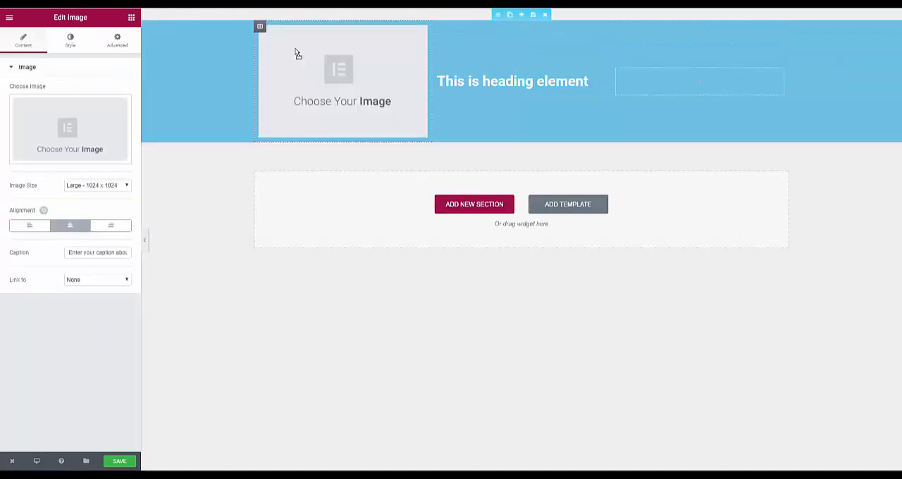
pyautogui.click(90, 122)
pyautogui.click(130, 141)
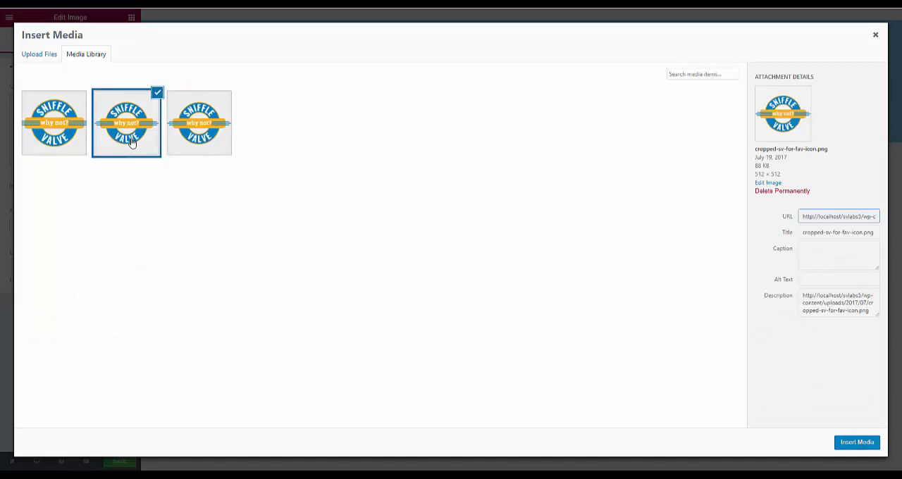
pyautogui.click(192, 118)
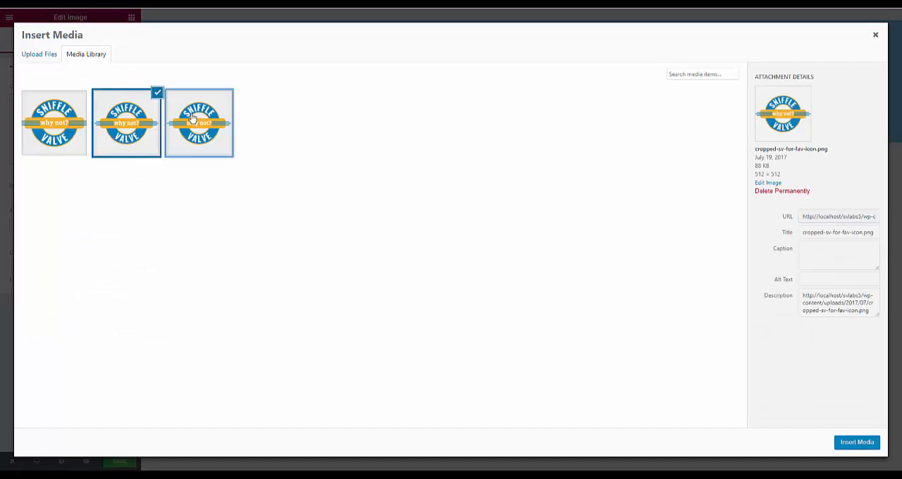
pyautogui.click(69, 124)
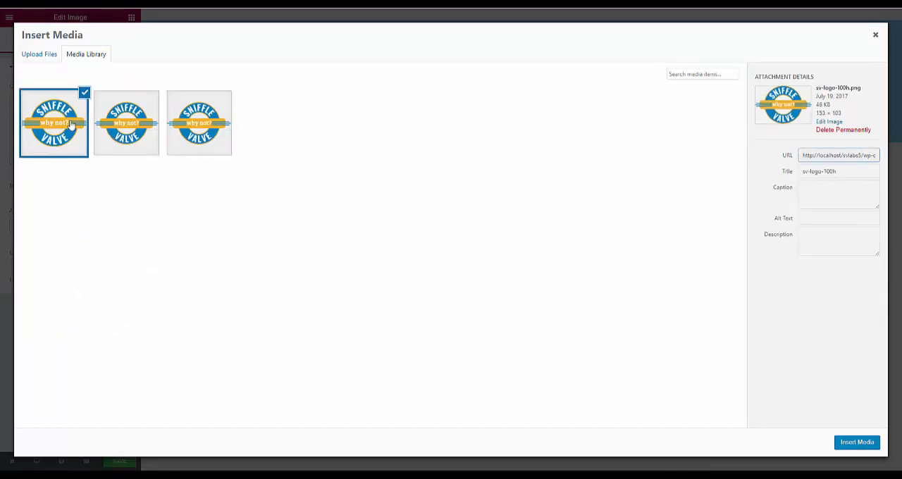
pyautogui.click(842, 442)
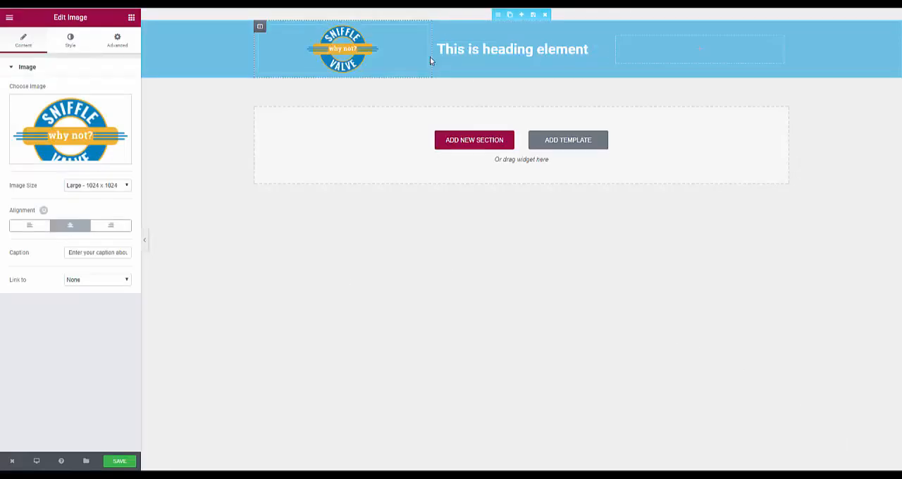
# - Narrow the logo and heading columns to fit their content, and add a Shortcode widget to the third column
pyautogui.moveTo(433, 58); pyautogui.dragTo(353, 80)
pyautogui.moveTo(610, 44); pyautogui.dragTo(511, 62)
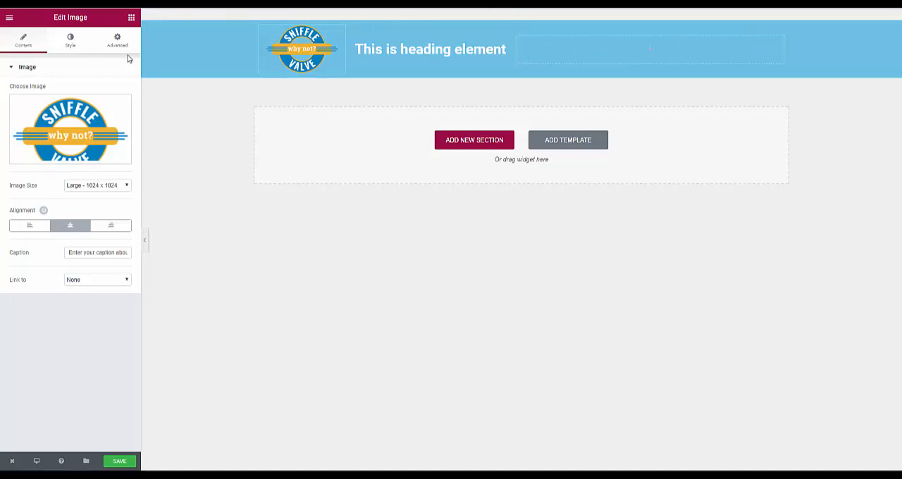
pyautogui.click(131, 18)
pyautogui.scroll(-5, 85, 147)
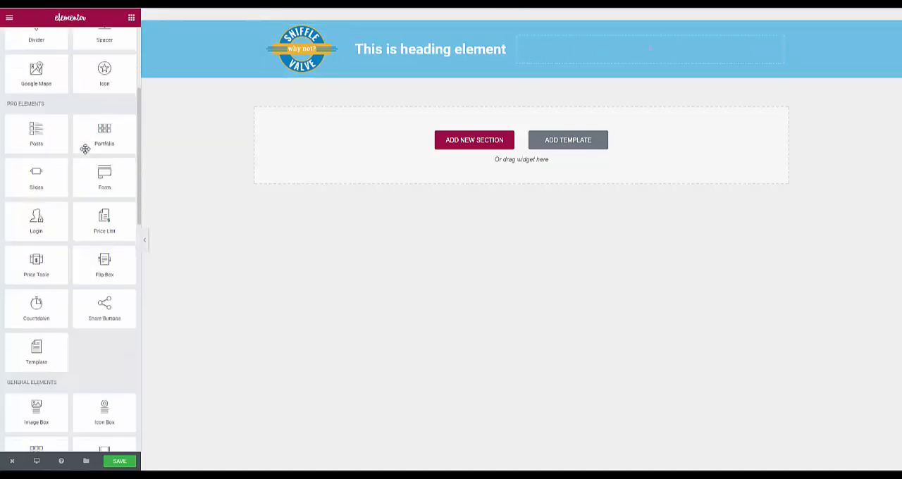
pyautogui.scroll(-5, 86, 150)
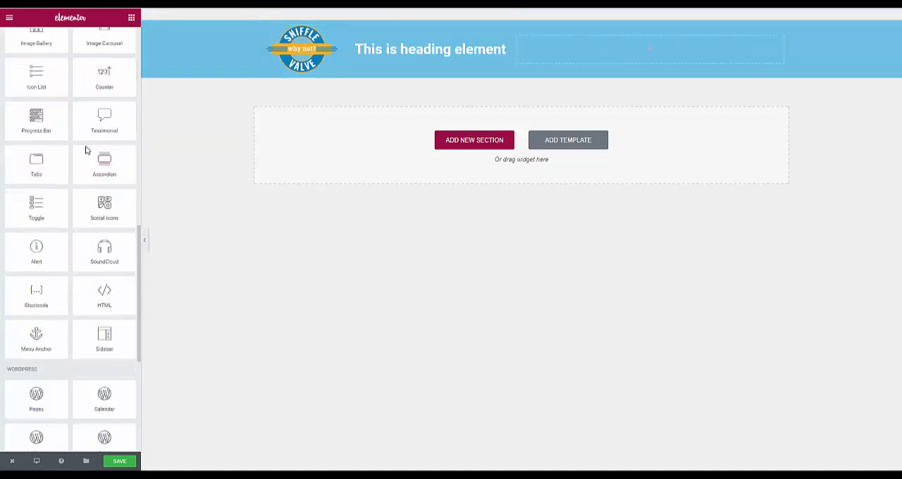
pyautogui.moveTo(26, 254); pyautogui.dragTo(585, 62)
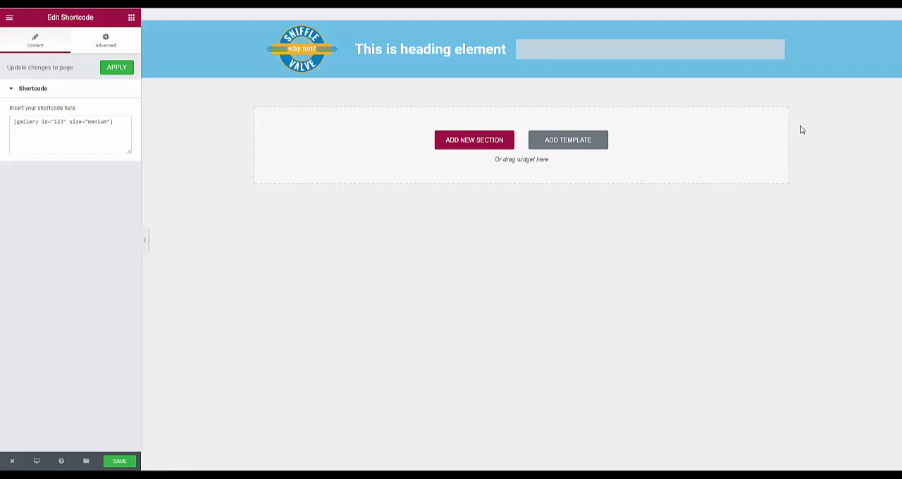
# - Replace the Shortcode widget's content with [generate_navigation] and save the template
pyautogui.click(96, 123)
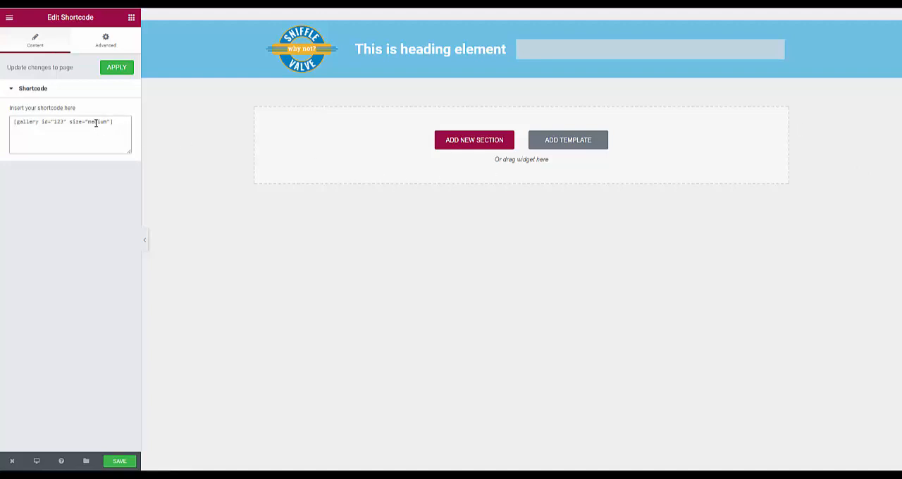
pyautogui.hotkey('ctrl', 'a')
pyautogui.write('[generate_navigation]')
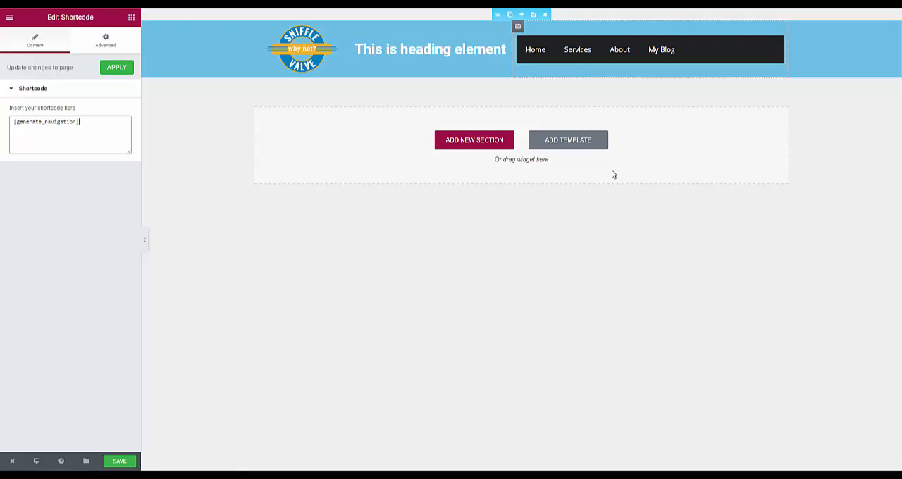
pyautogui.click(125, 461)
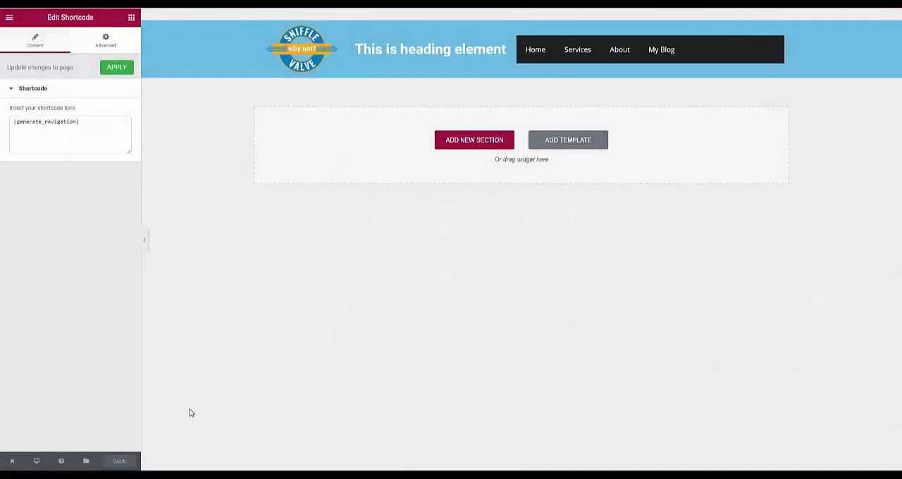
# - Return to the dashboard, open the Elementor library and copy the Header template's shortcode
pyautogui.moveTo(15, 460)
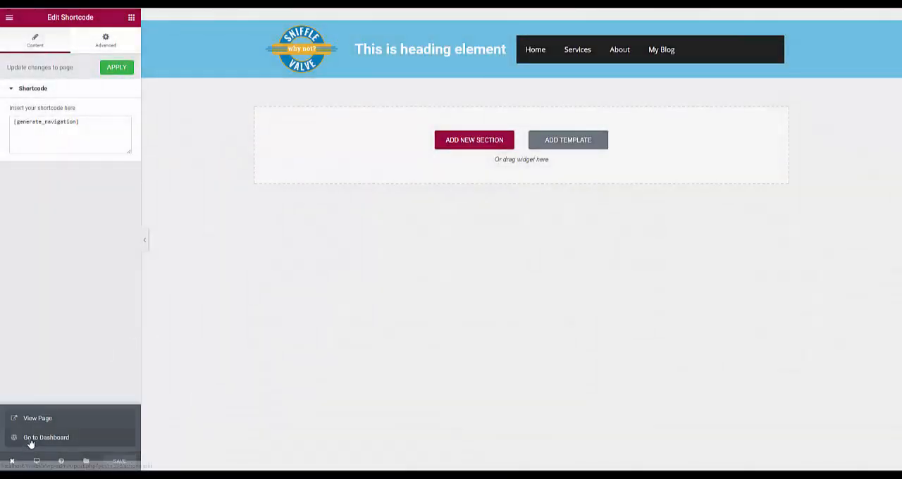
pyautogui.click(30, 437)
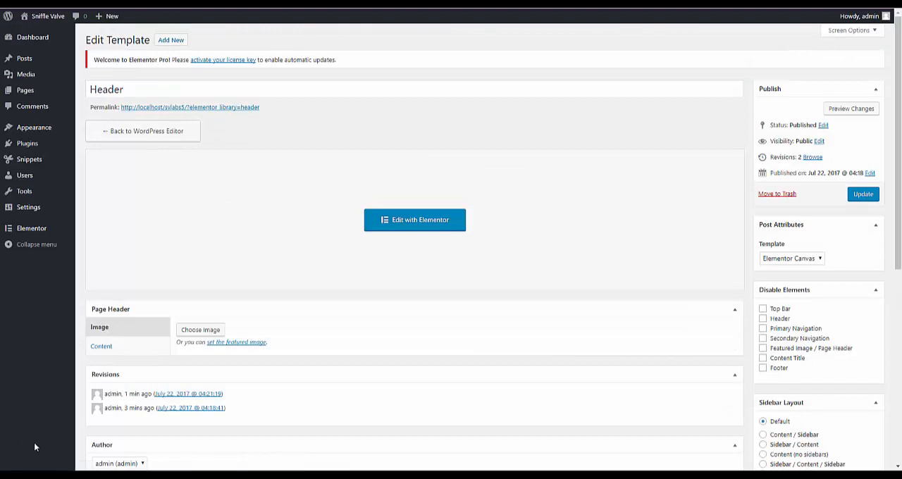
pyautogui.moveTo(31, 232)
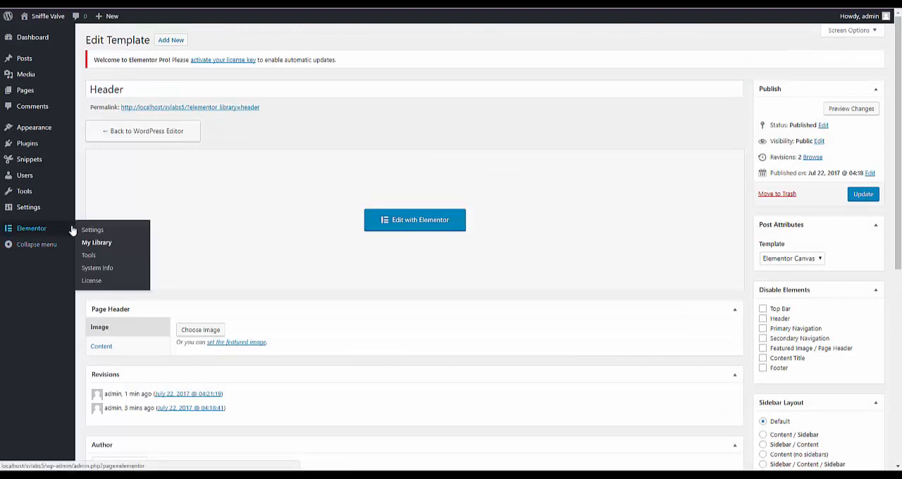
pyautogui.click(97, 242)
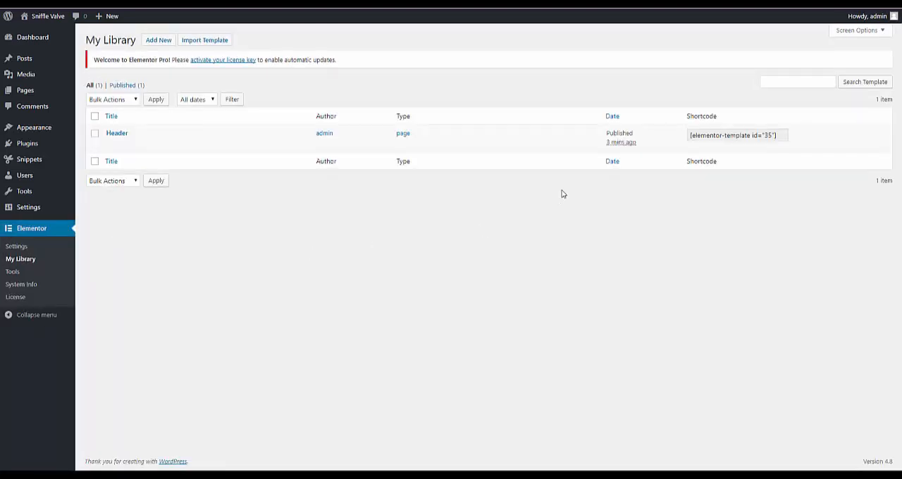
pyautogui.click(783, 136)
pyautogui.hotkey('ctrl', 'c')
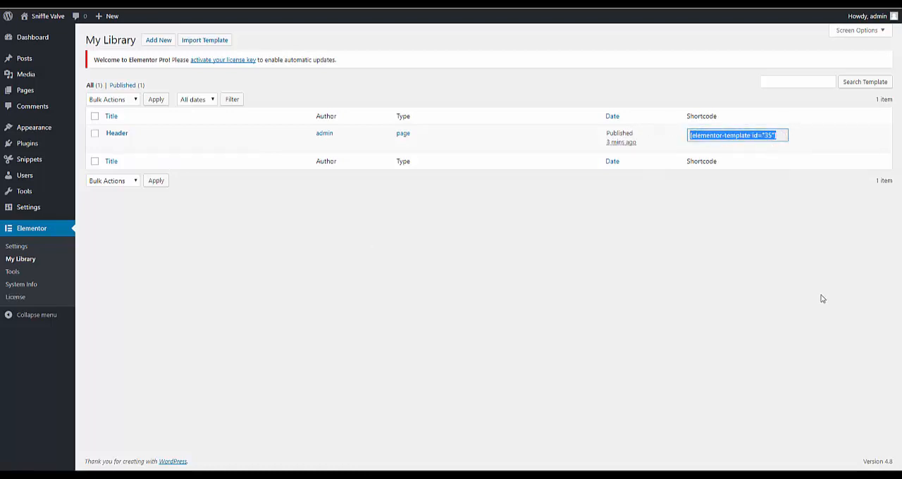
# - Insert the shortcode [elementor-template id="35"] into the Before Header hook in GP Hooks and save the hooks
pyautogui.moveTo(46, 131)
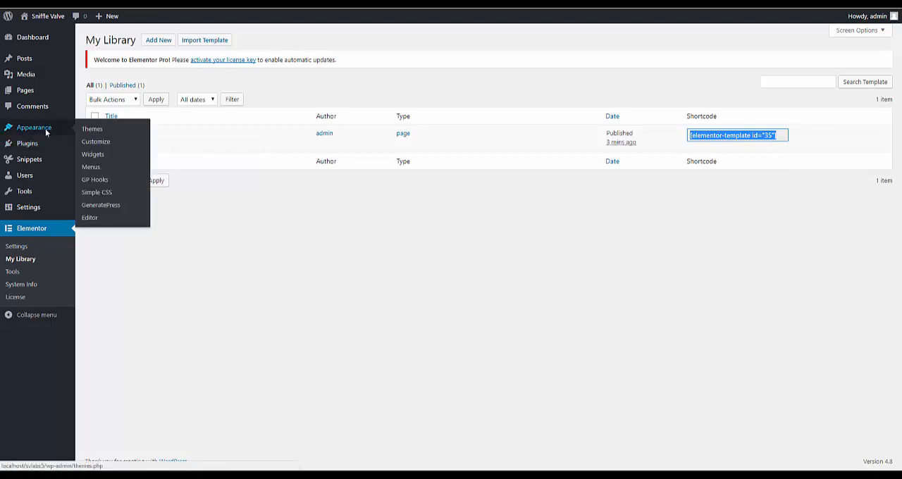
pyautogui.click(102, 182)
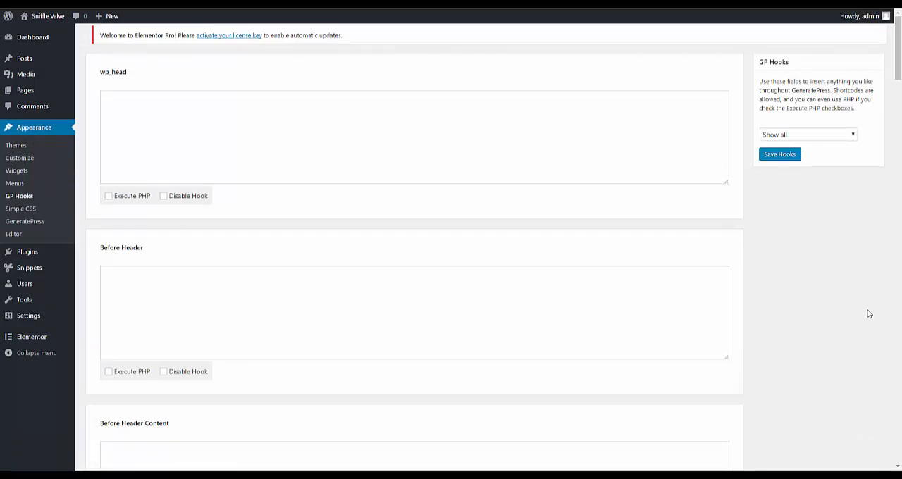
pyautogui.click(250, 309)
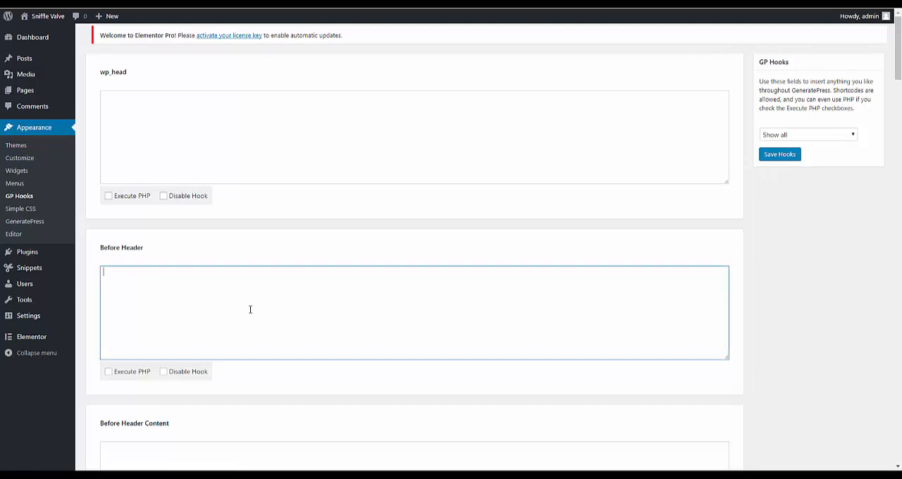
pyautogui.hotkey('ctrl', 'v')
pyautogui.click(782, 159)
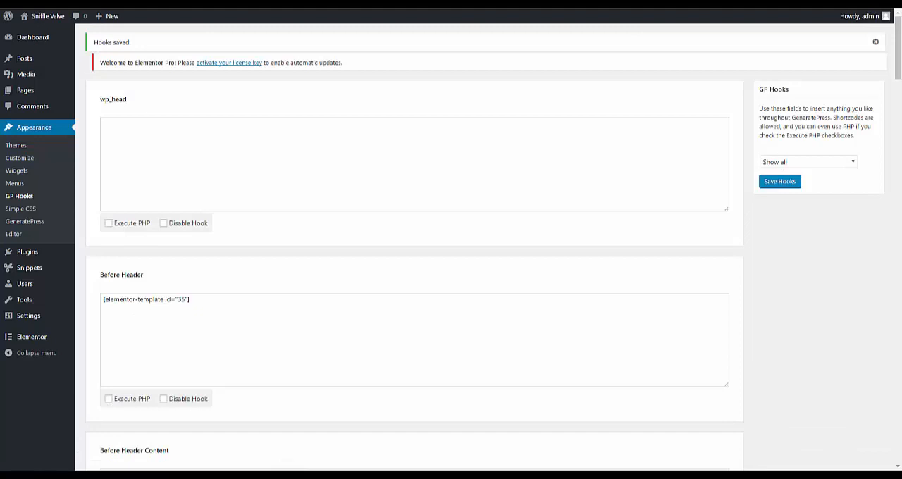
# - Reload the site's home page to check the Elementor header
pyautogui.click(66, 476)
pyautogui.rightClick(289, 283)
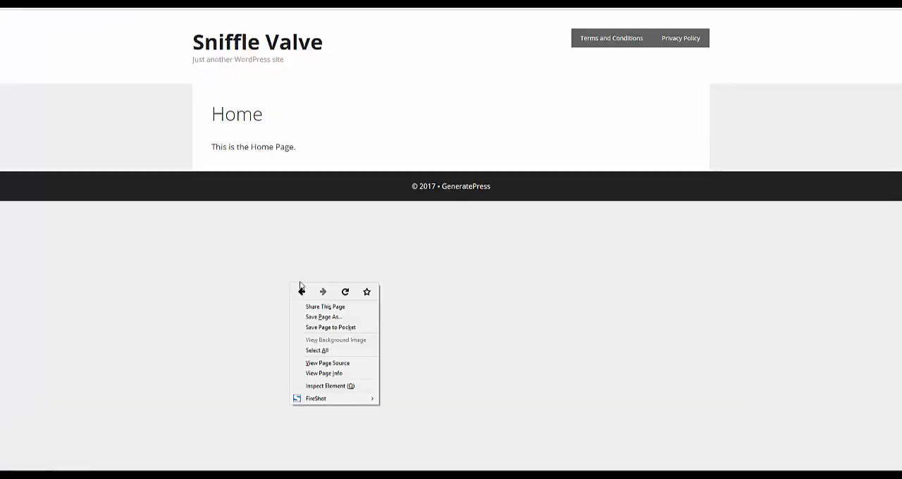
pyautogui.click(337, 293)
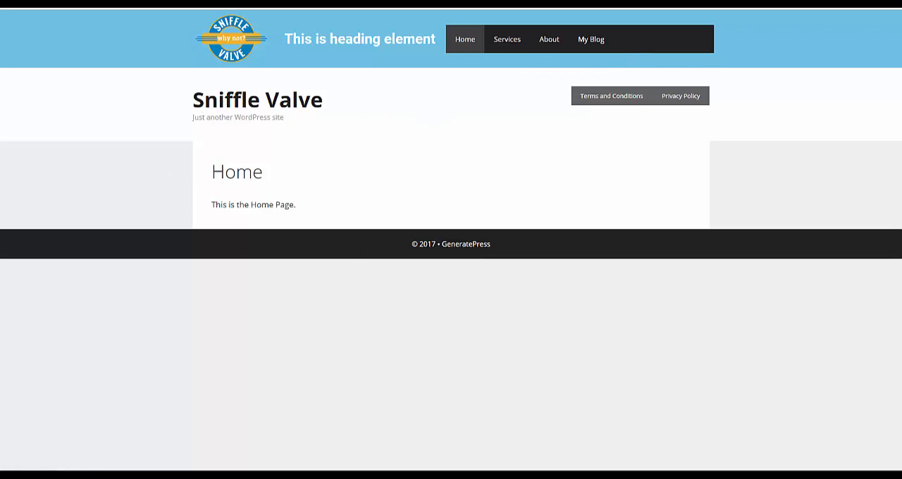
# - Save a commented Simple CSS rule that sets .site-header to display: none, and reload the home page
pyautogui.click(78, 475)
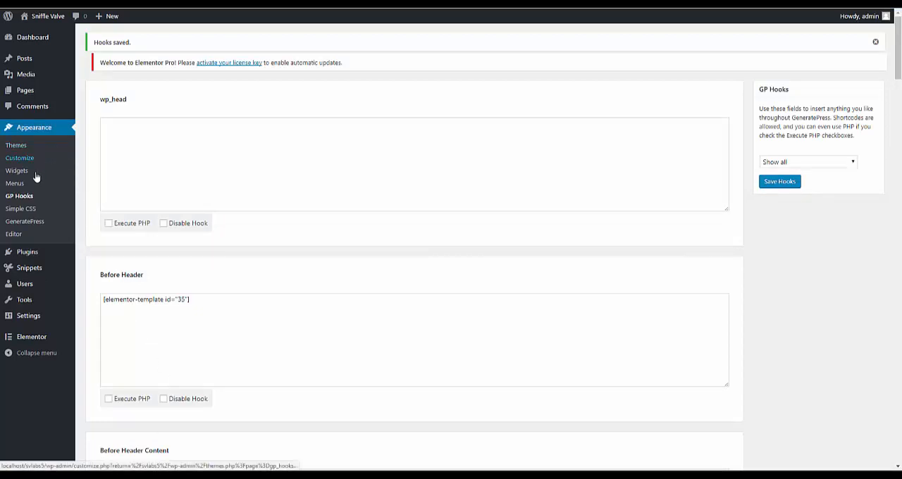
pyautogui.moveTo(34, 269)
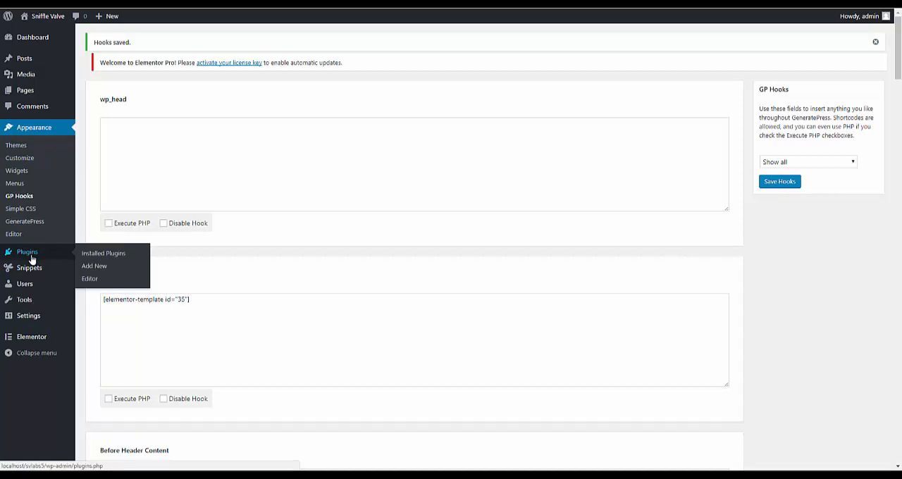
pyautogui.click(29, 209)
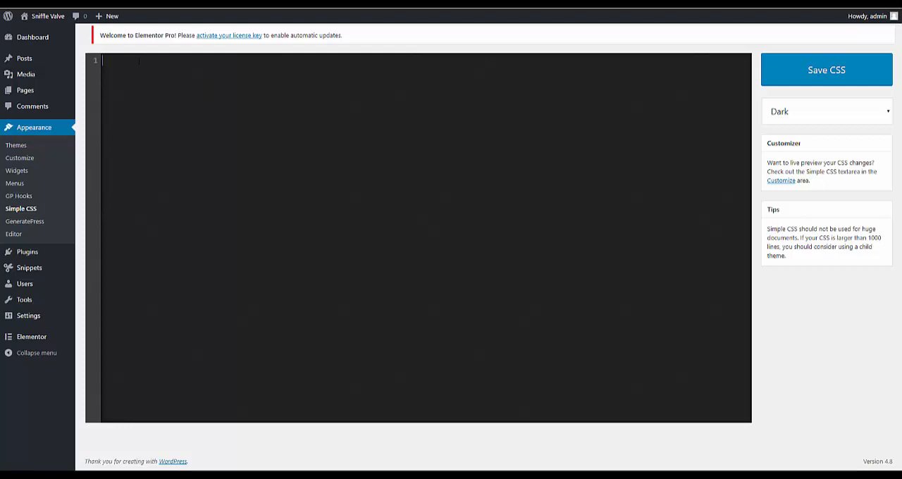
pyautogui.write('/* Hides the site header leaving the schema.org header markup */ .site-header {     display: none; }')
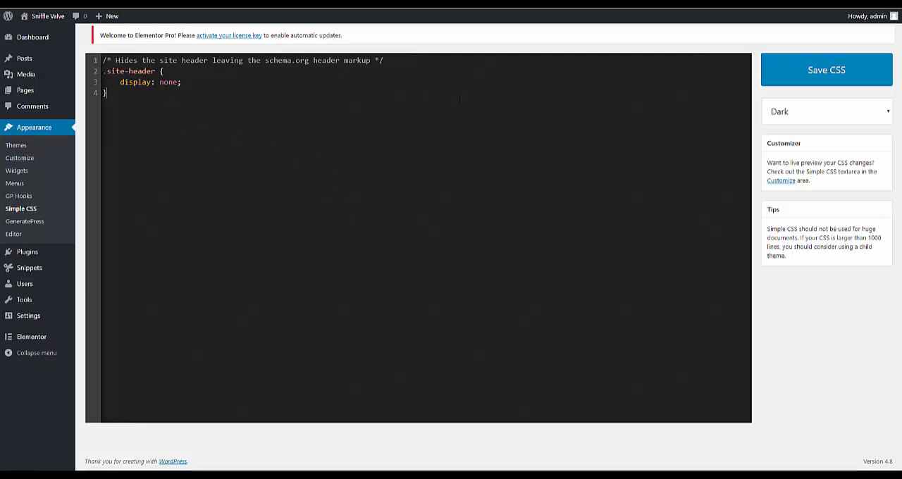
pyautogui.click(821, 74)
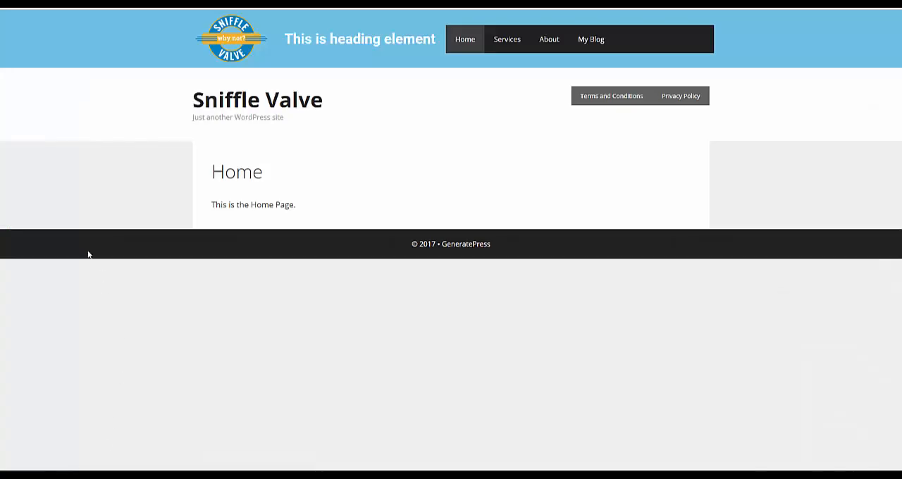
pyautogui.rightClick(99, 202)
pyautogui.click(157, 208)
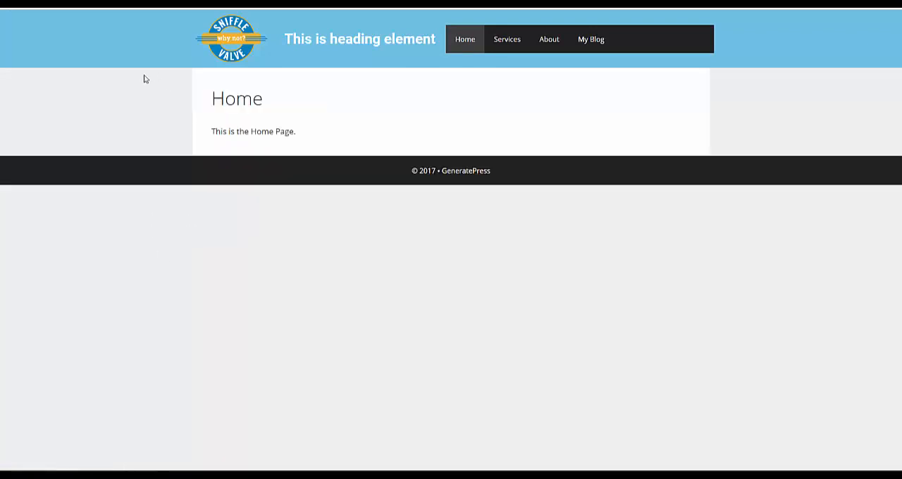
# - Browse the site's Services, About, My Blog and Home pages to check the custom header on each
pyautogui.click(515, 45)
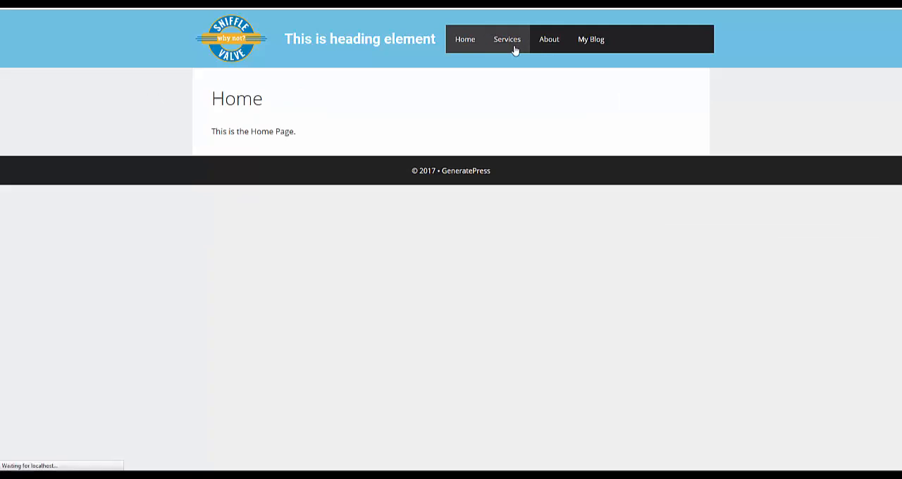
pyautogui.click(550, 52)
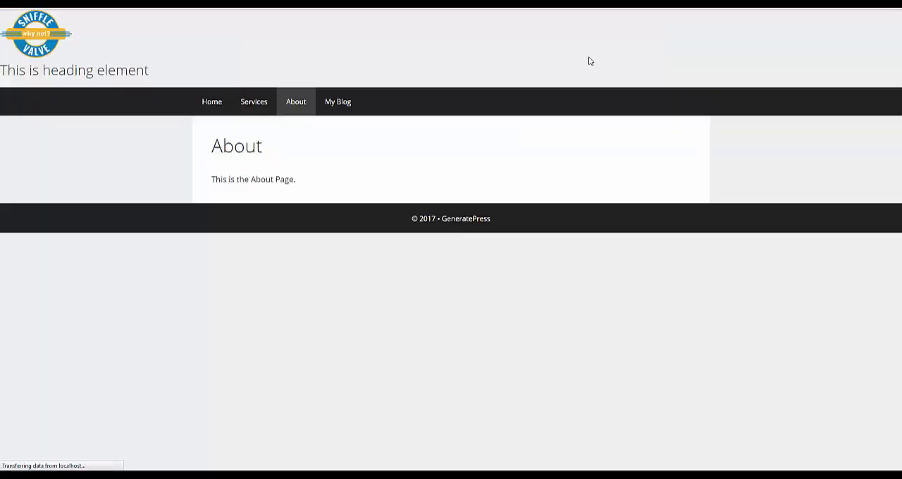
pyautogui.click(592, 45)
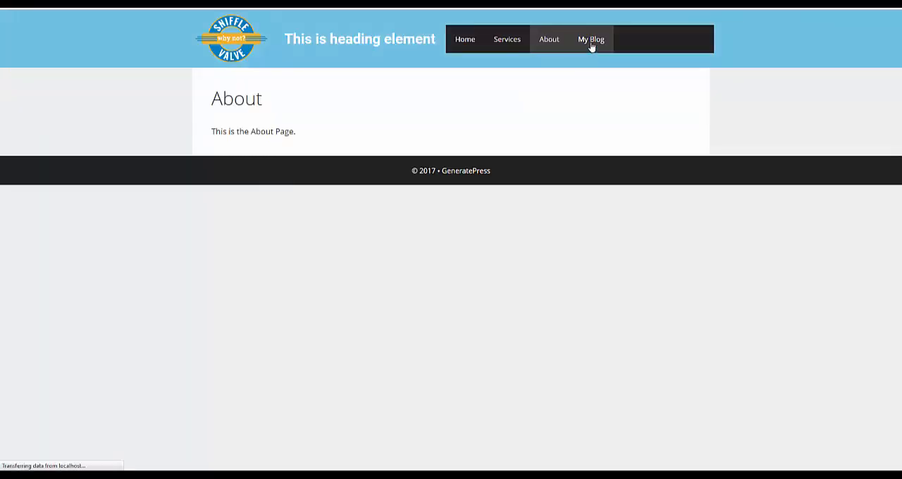
pyautogui.click(465, 41)
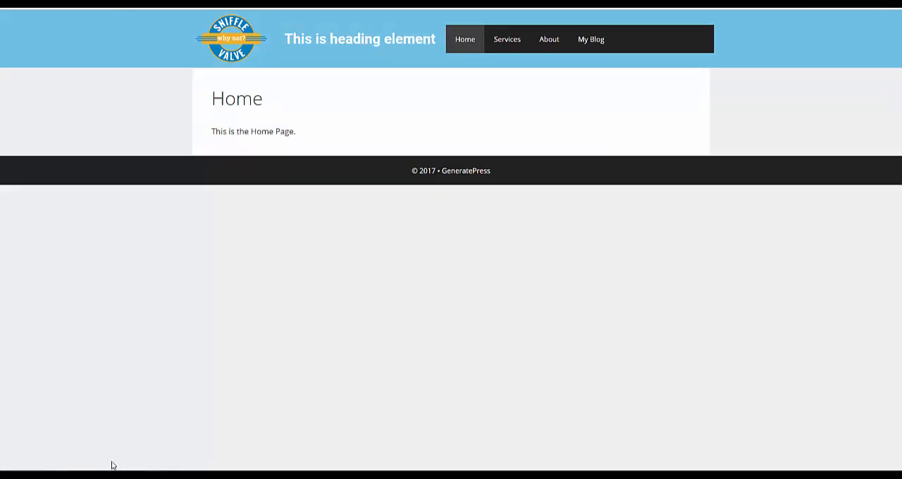
# - Disable Elementor's global colors and global fonts, save the settings and reload the site's home page
pyautogui.click(79, 475)
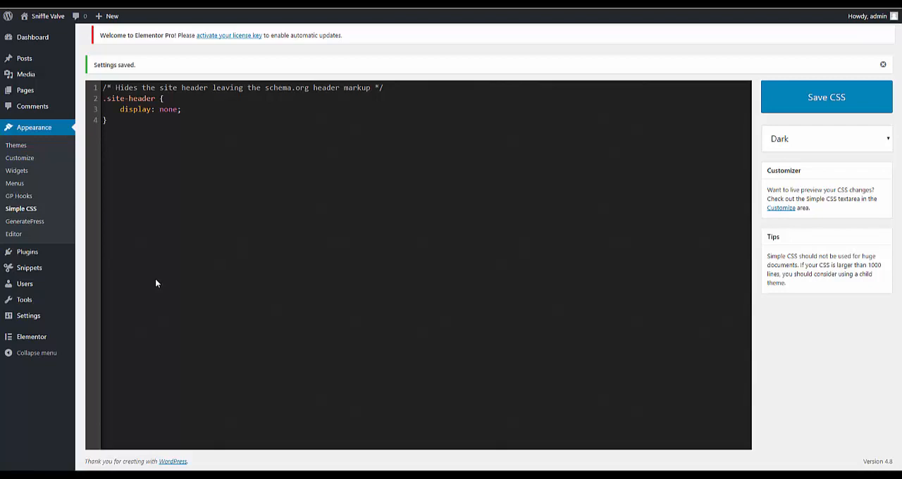
pyautogui.moveTo(22, 342)
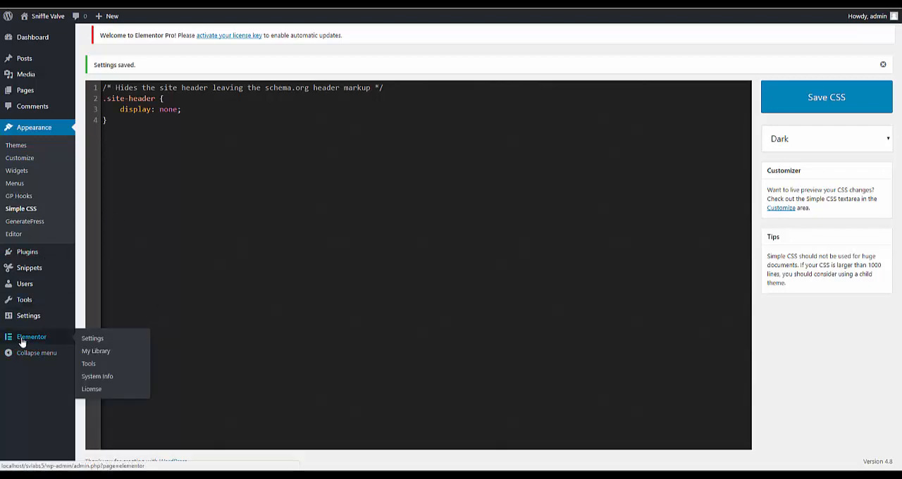
pyautogui.click(90, 339)
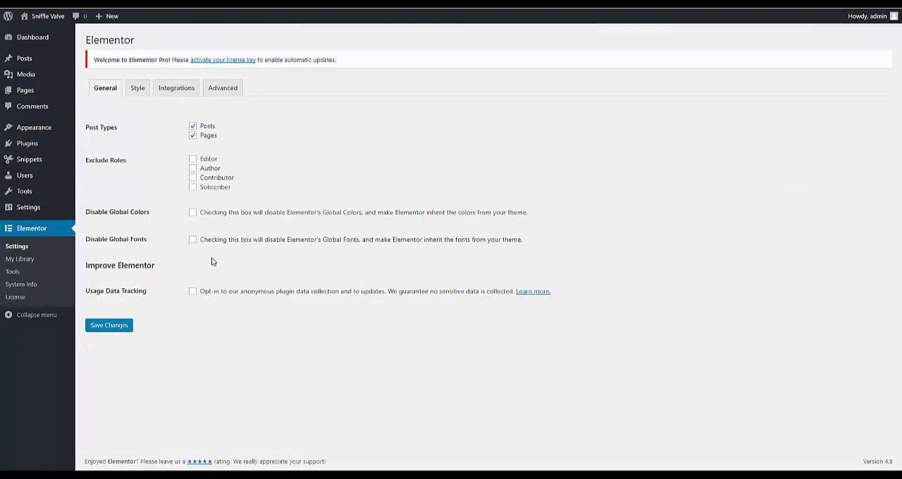
pyautogui.click(193, 213)
pyautogui.click(192, 240)
pyautogui.click(120, 332)
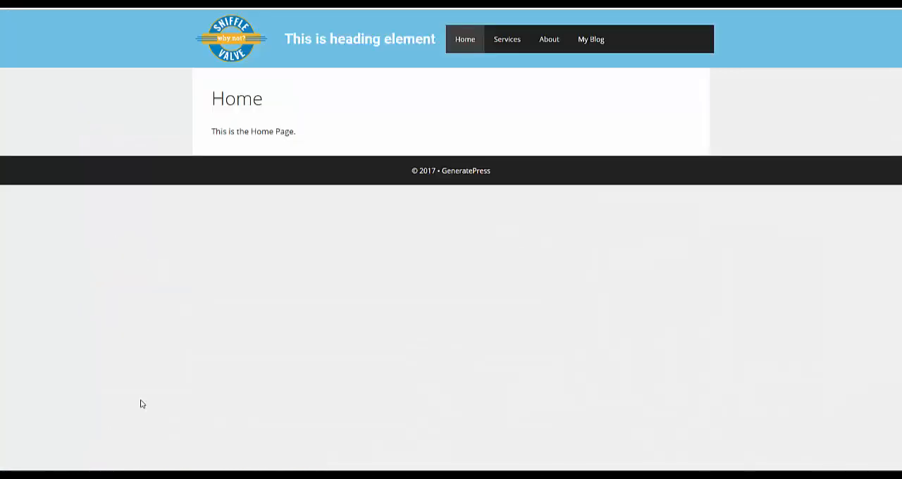
pyautogui.rightClick(180, 323)
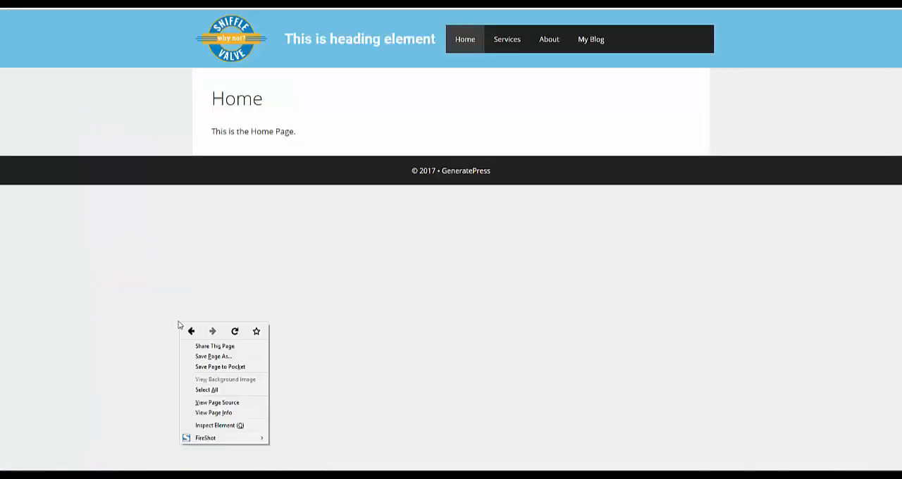
pyautogui.click(234, 330)
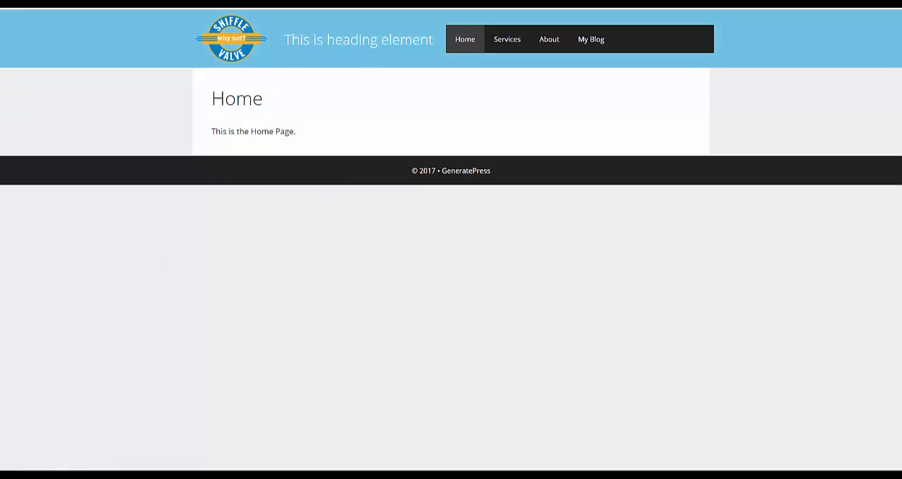
# - Create and publish a new Elementor library template titled Footer that uses the Elementor Canvas page template
pyautogui.moveTo(78, 477)
pyautogui.click(78, 434)
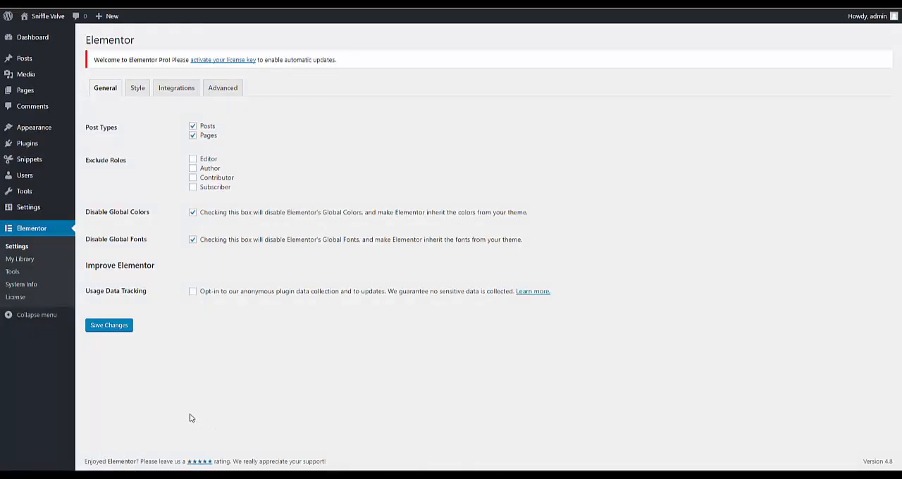
pyautogui.click(20, 260)
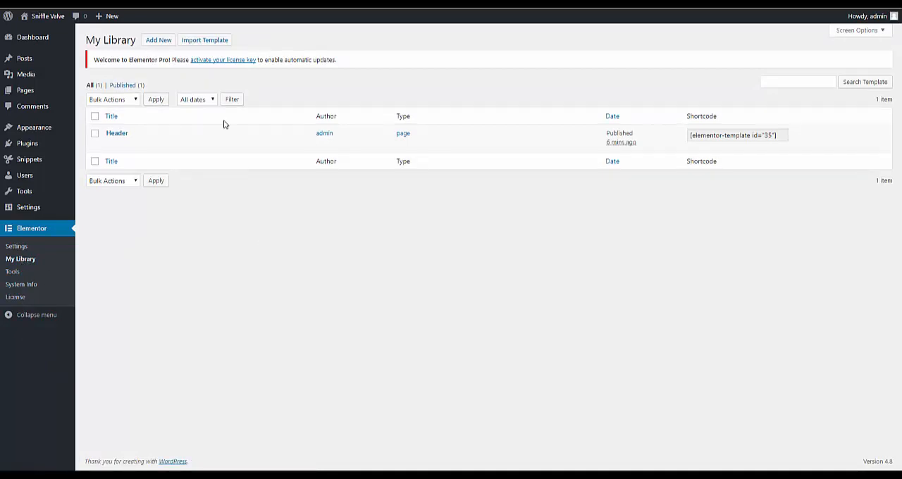
pyautogui.click(159, 41)
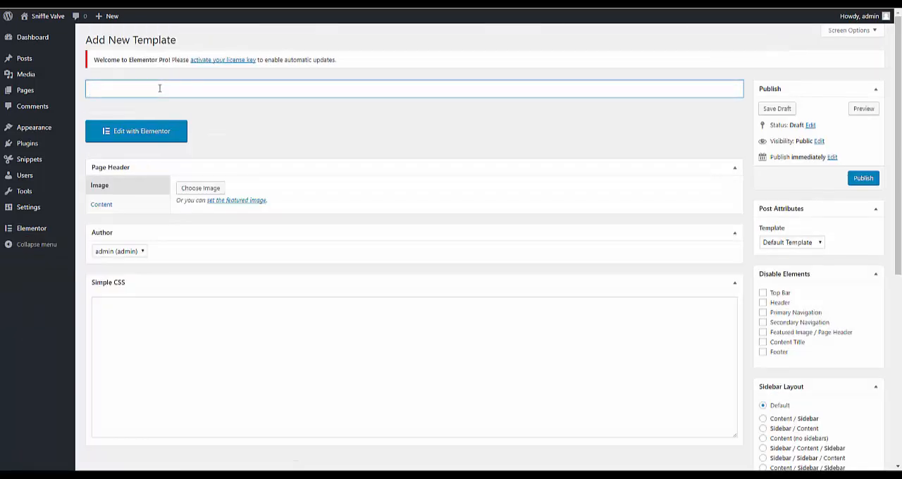
pyautogui.write('Footer')
pyautogui.click(800, 242)
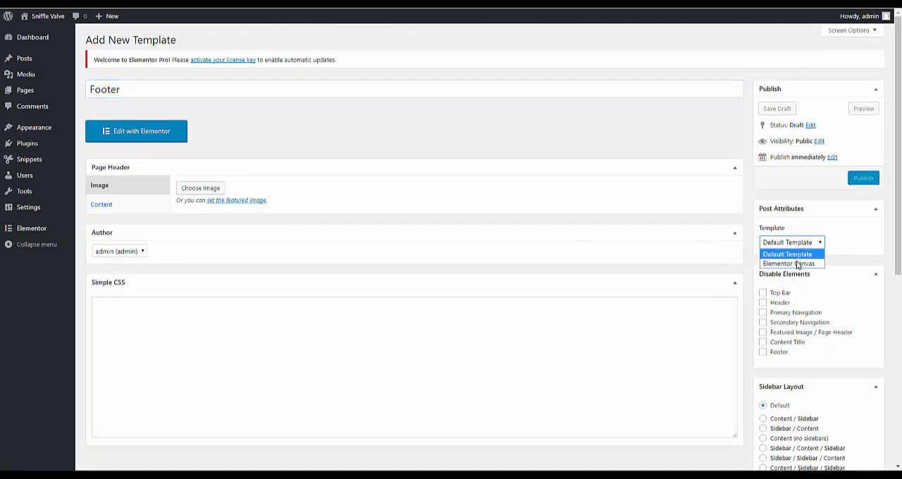
pyautogui.click(796, 264)
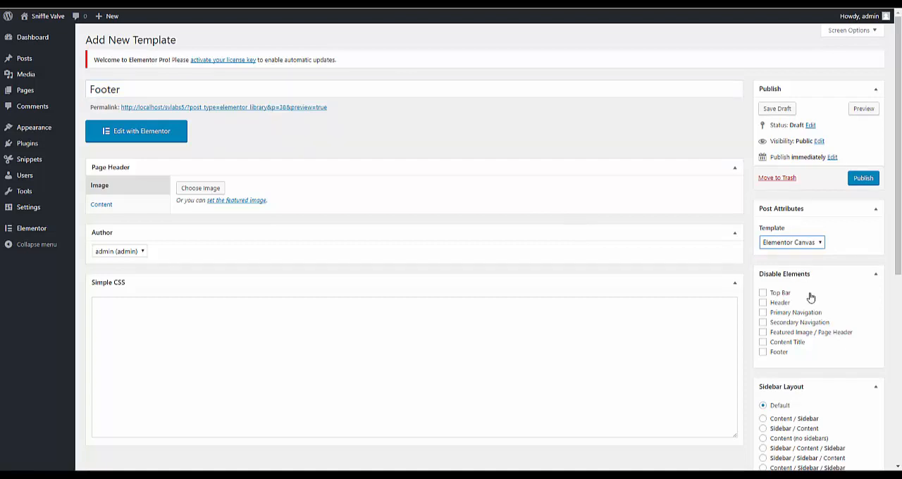
pyautogui.click(862, 177)
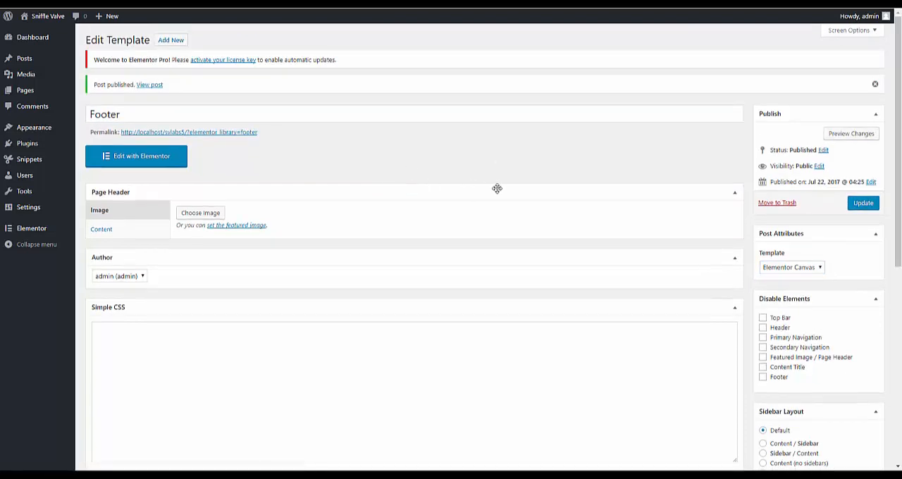
# - Edit the Footer template with Elementor and add a section with three equal columns
pyautogui.click(171, 165)
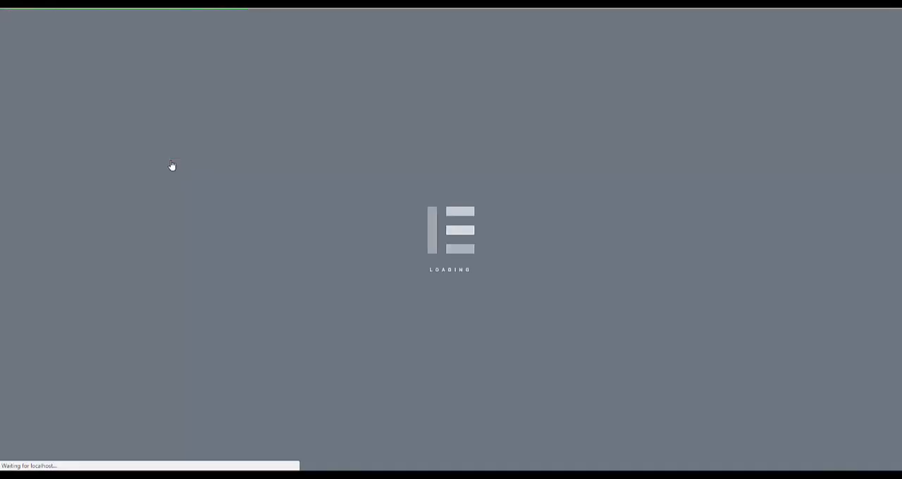
pyautogui.click(466, 76)
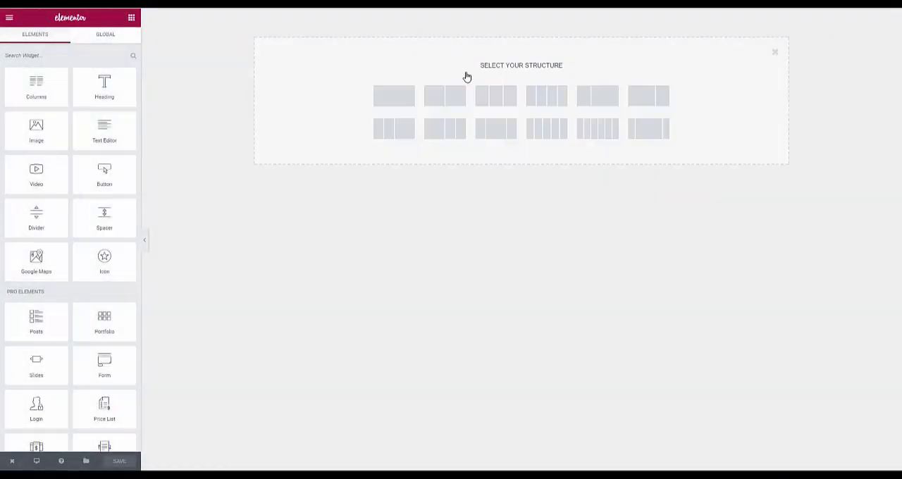
pyautogui.click(481, 94)
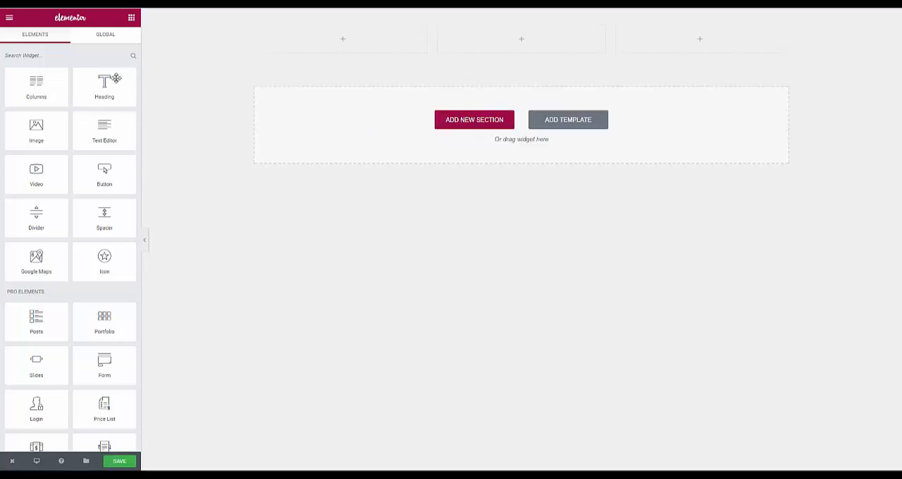
# - Set the section's content position to middle and give it a solid green #61ce70 background
pyautogui.click(494, 16)
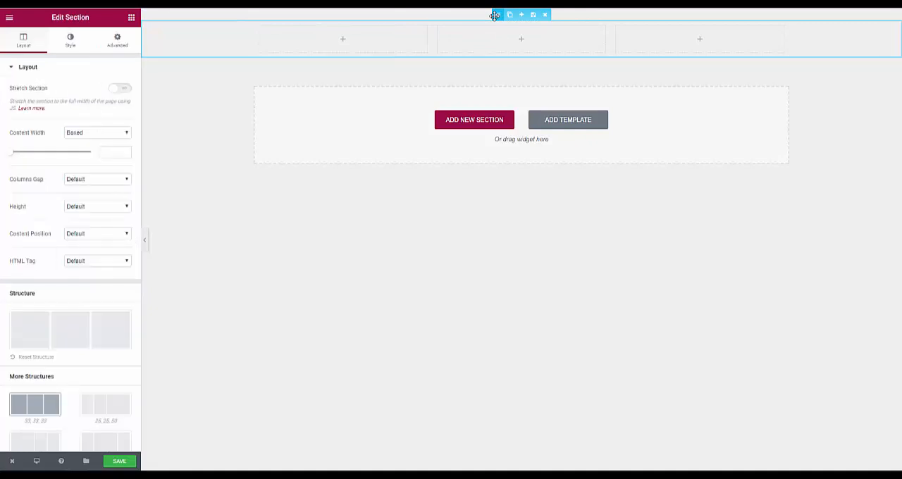
pyautogui.click(92, 238)
pyautogui.click(87, 257)
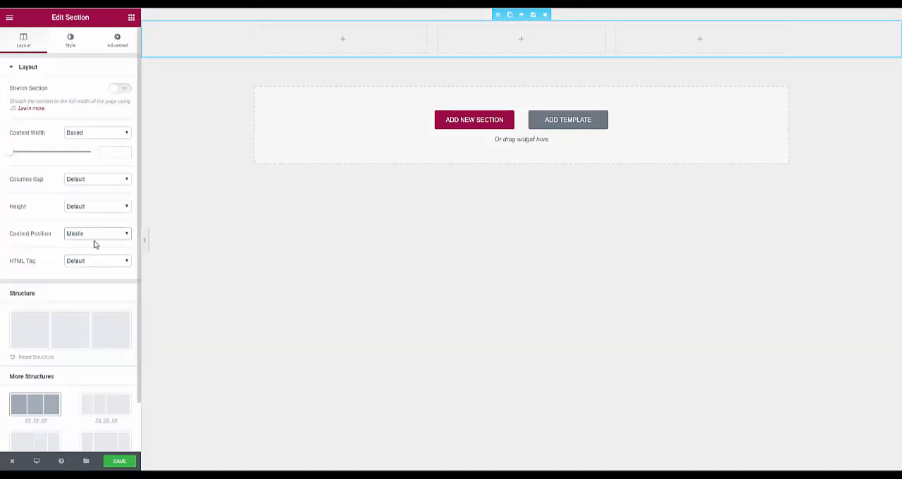
pyautogui.click(71, 42)
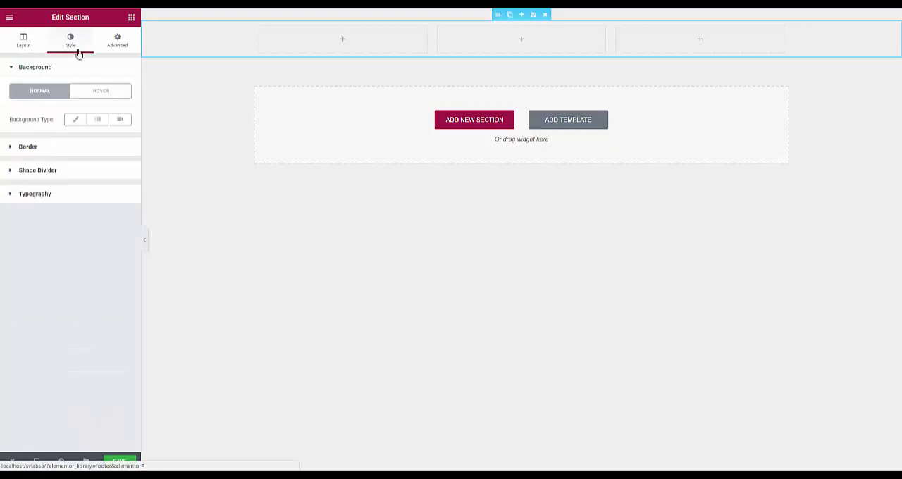
pyautogui.click(76, 121)
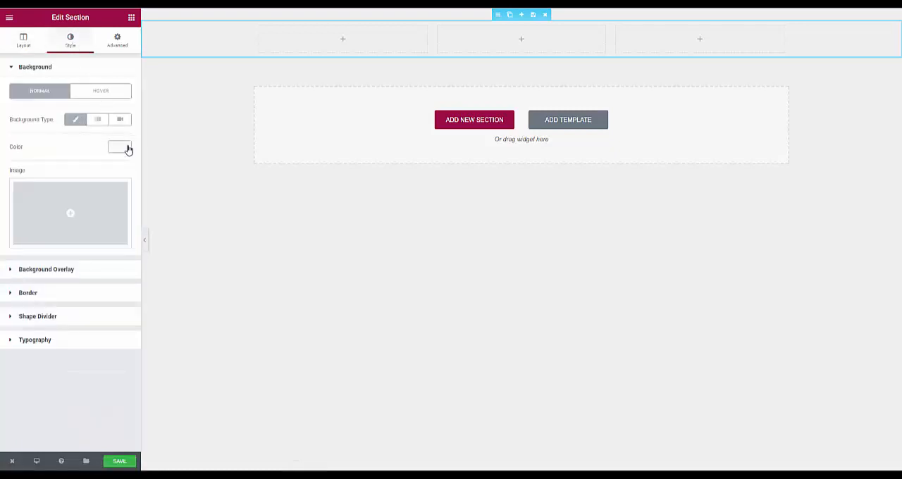
pyautogui.click(121, 148)
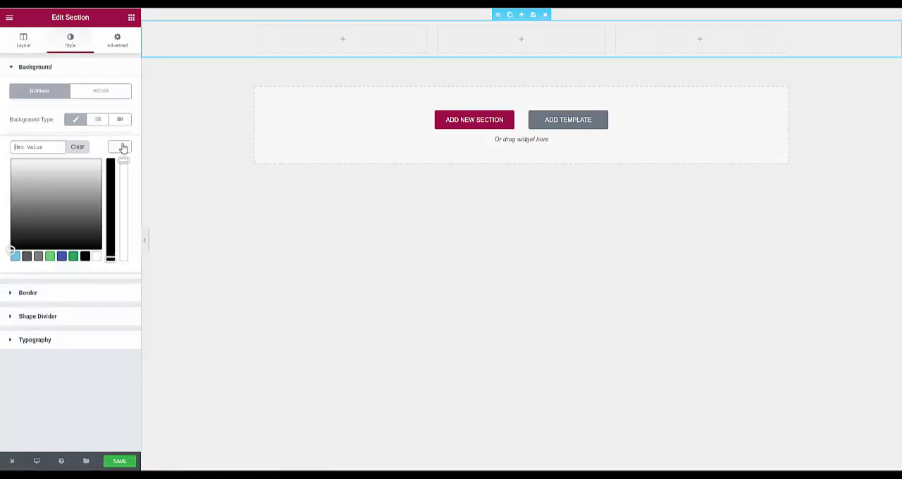
pyautogui.click(49, 255)
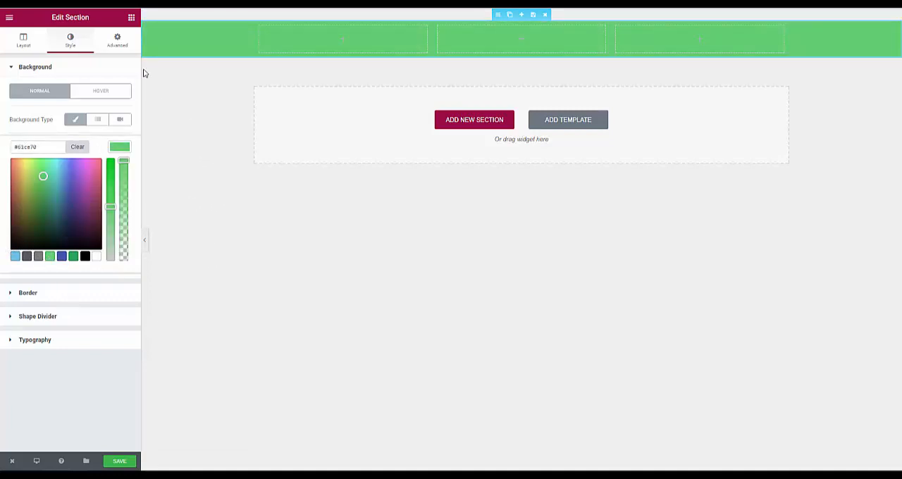
# - Add an Image widget to the first column and insert the logo sv-logo-100h.png from the media library
pyautogui.click(131, 19)
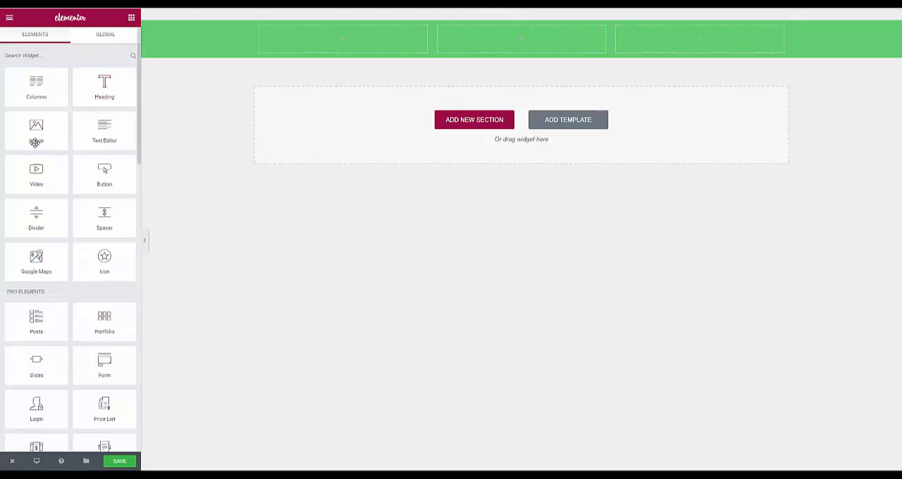
pyautogui.moveTo(34, 127); pyautogui.dragTo(305, 56)
pyautogui.click(52, 119)
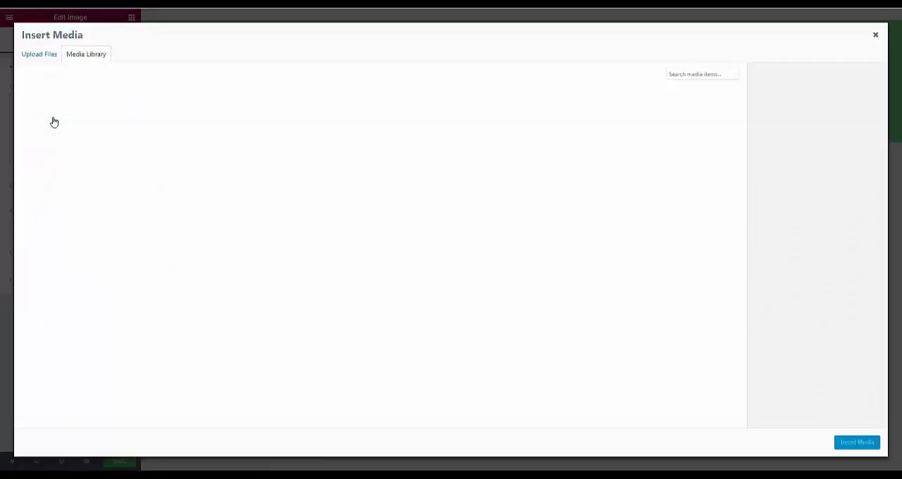
pyautogui.click(56, 146)
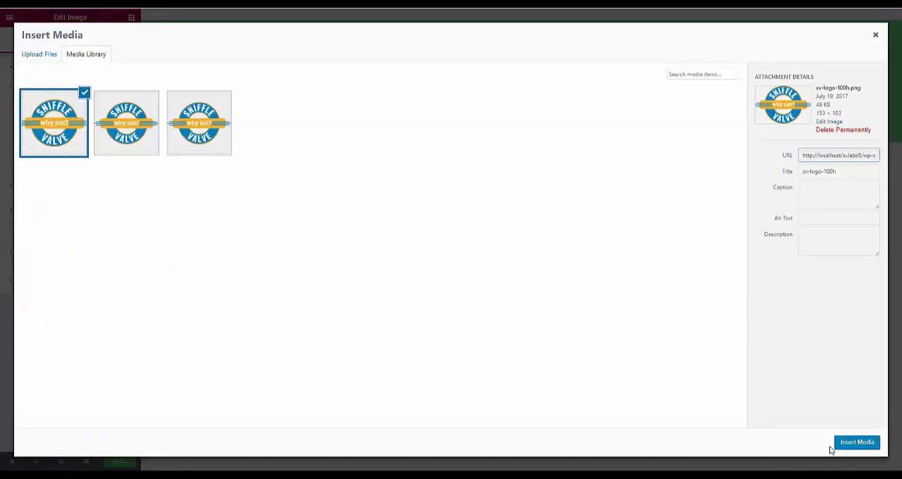
pyautogui.click(857, 441)
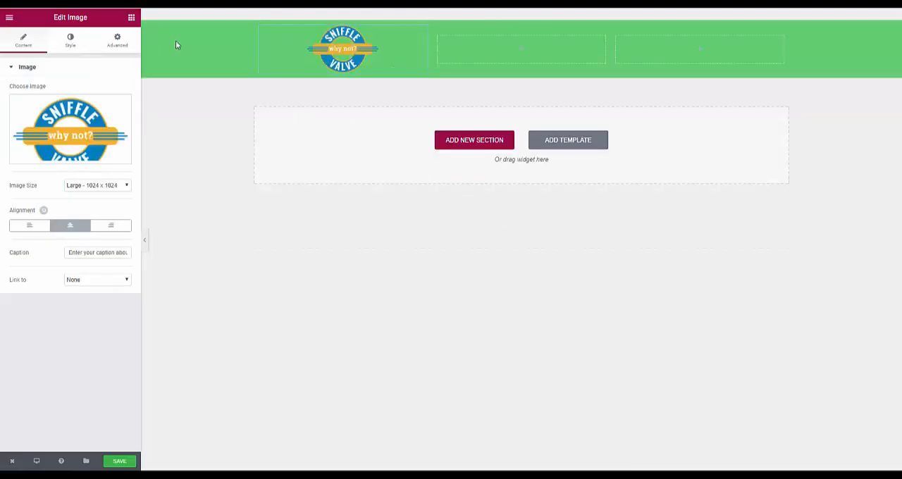
# - Add an Icon List widget to the second column and narrow the first two columns to widen the third
pyautogui.click(131, 17)
pyautogui.scroll(-5, 104, 170)
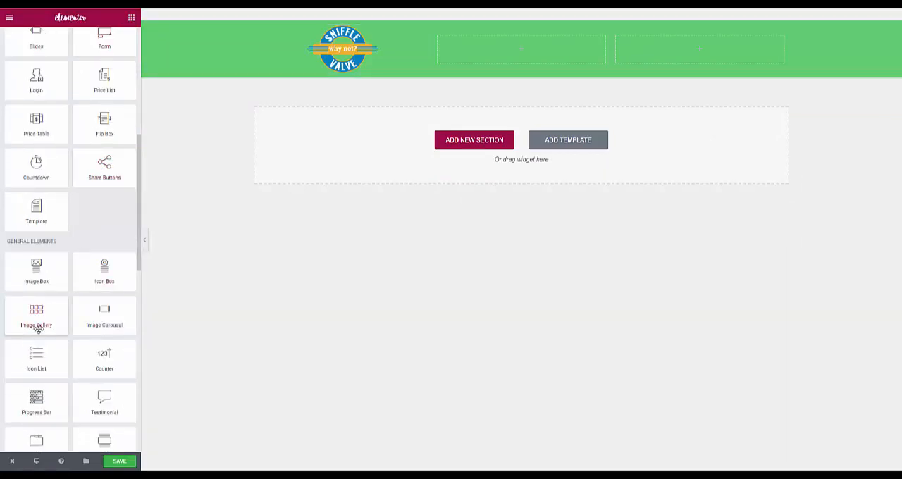
pyautogui.moveTo(28, 365); pyautogui.dragTo(345, 62)
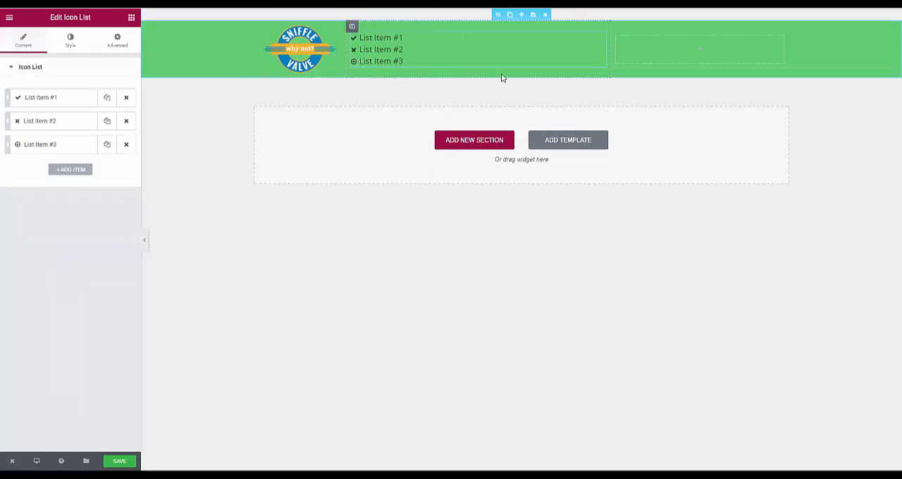
pyautogui.moveTo(610, 50); pyautogui.dragTo(427, 62)
pyautogui.moveTo(437, 60); pyautogui.dragTo(438, 61)
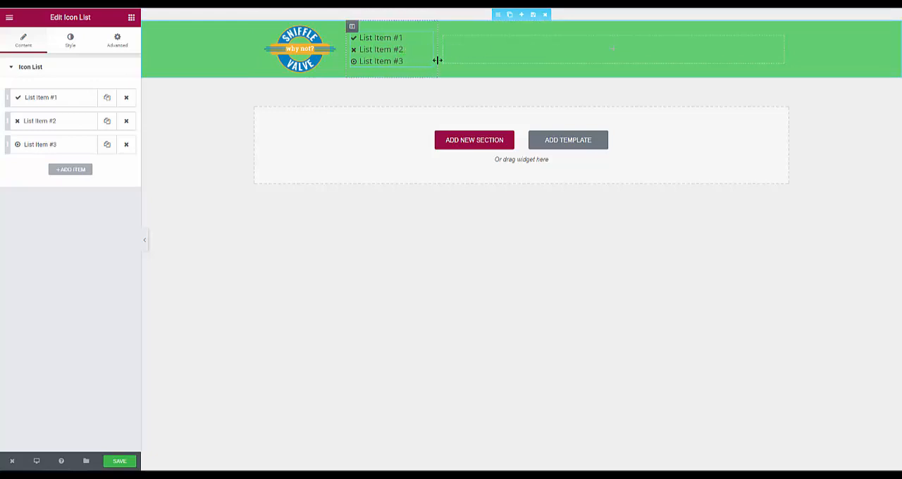
# - Add a Shortcode widget to the third column and set its shortcode to [generate_secondary_navigation]
pyautogui.click(131, 17)
pyautogui.scroll(-5, 81, 140)
pyautogui.scroll(-5, 81, 141)
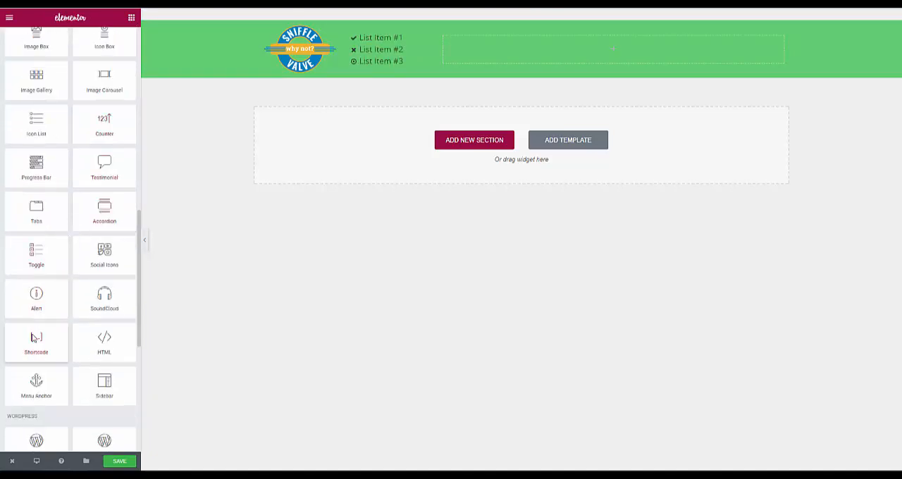
pyautogui.moveTo(36, 338); pyautogui.dragTo(519, 54)
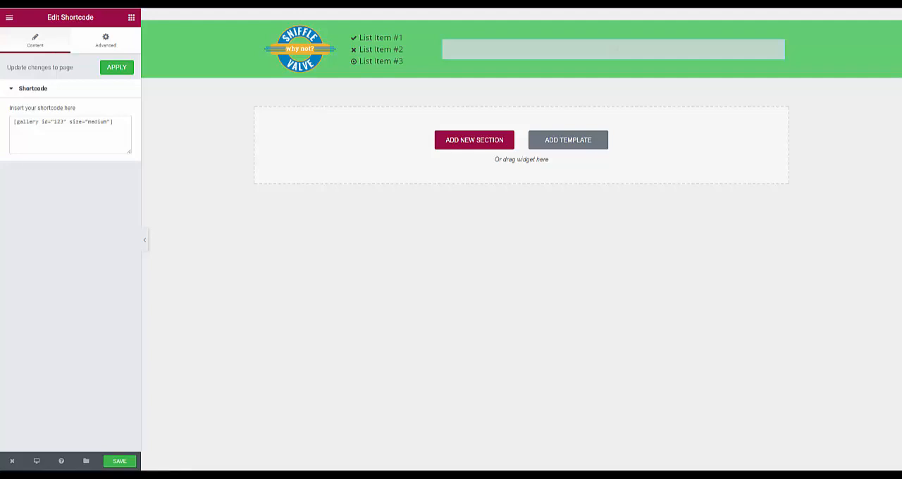
pyautogui.click(70, 120)
pyautogui.hotkey('ctrl', 'a')
pyautogui.write('[generate_secondary_navigation]')
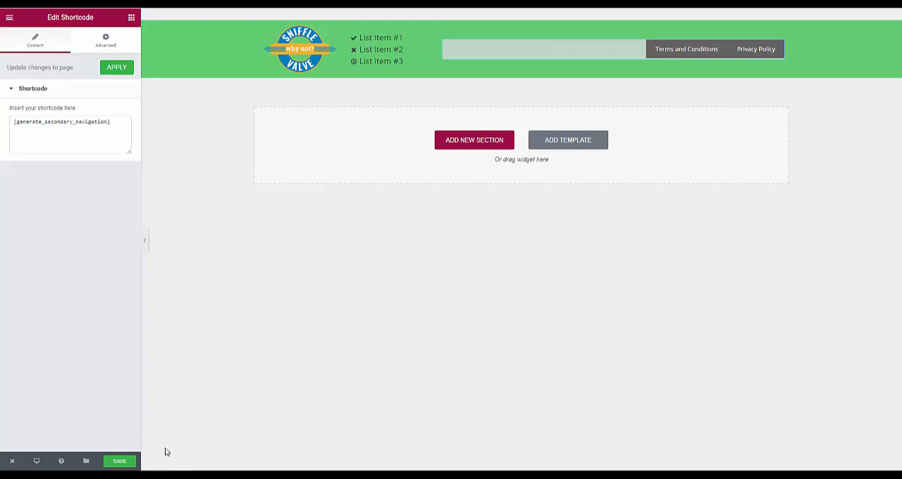
# - Save the Footer template and return to its dashboard page
pyautogui.click(121, 461)
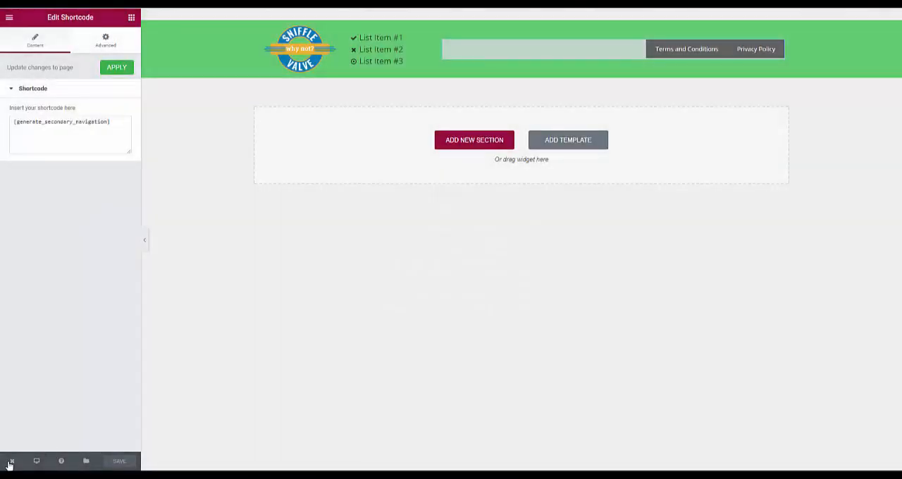
pyautogui.moveTo(11, 462)
pyautogui.click(29, 438)
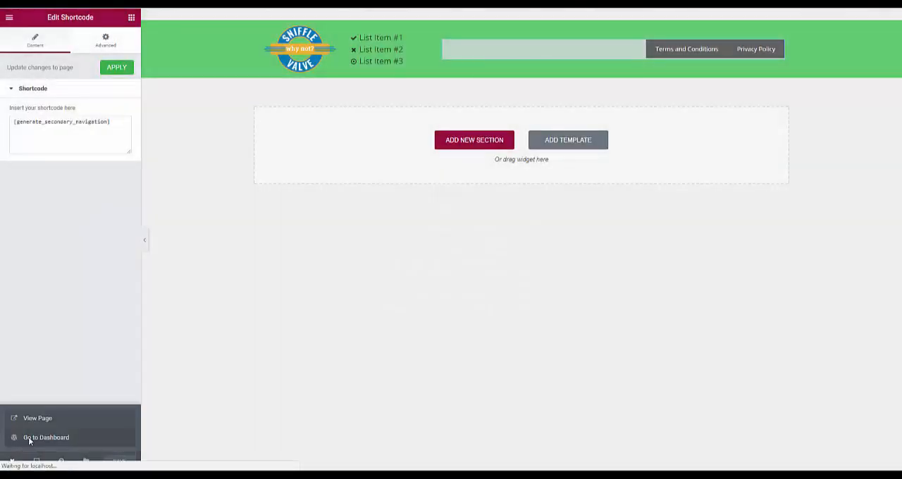
# - Copy the Footer template's shortcode from the Elementor template library
pyautogui.moveTo(41, 232)
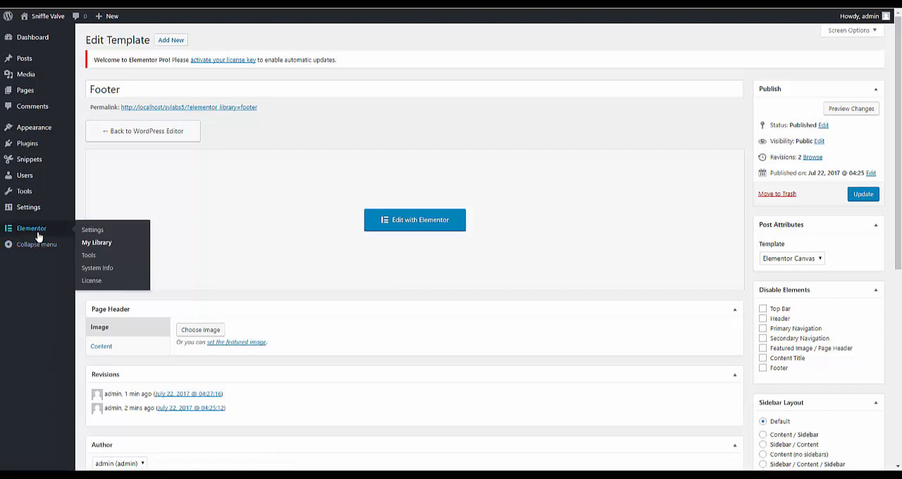
pyautogui.click(106, 246)
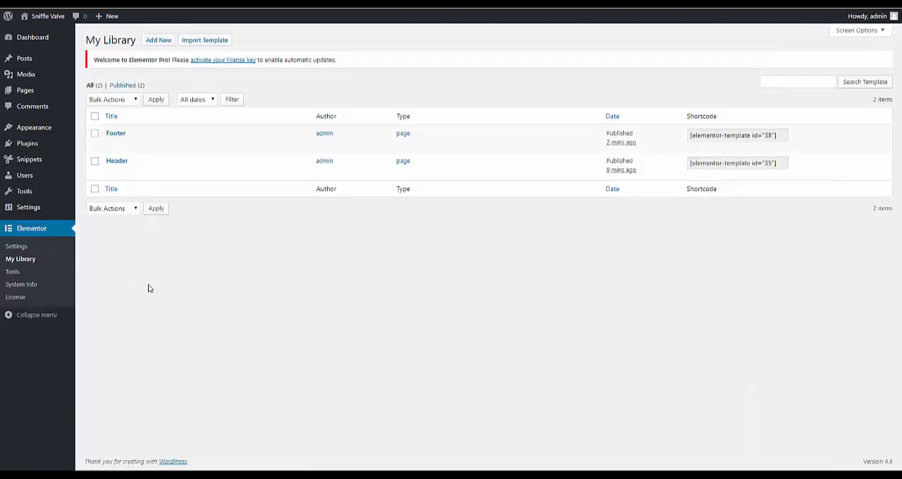
pyautogui.click(729, 138)
pyautogui.hotkey('ctrl', 'c')
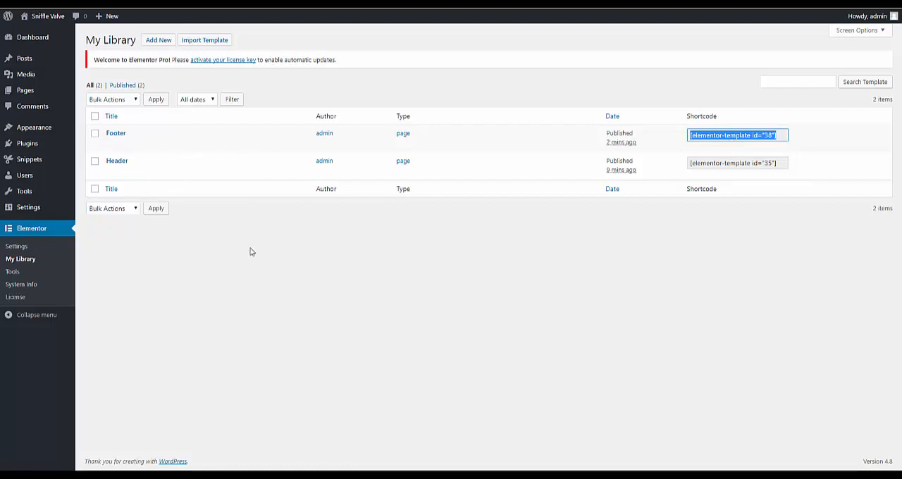
# - Insert the shortcode [elementor-template id="38"] into the Before Footer hook in GP Hooks and save the hooks
pyautogui.moveTo(37, 134)
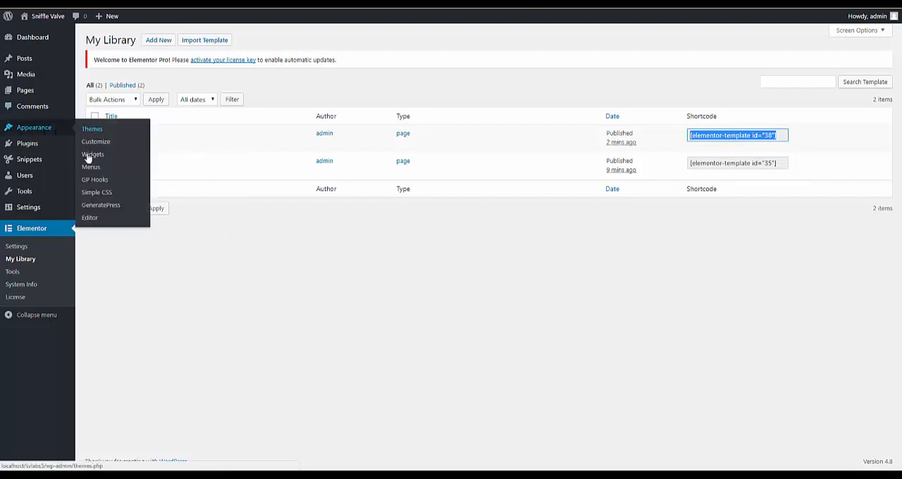
pyautogui.click(94, 179)
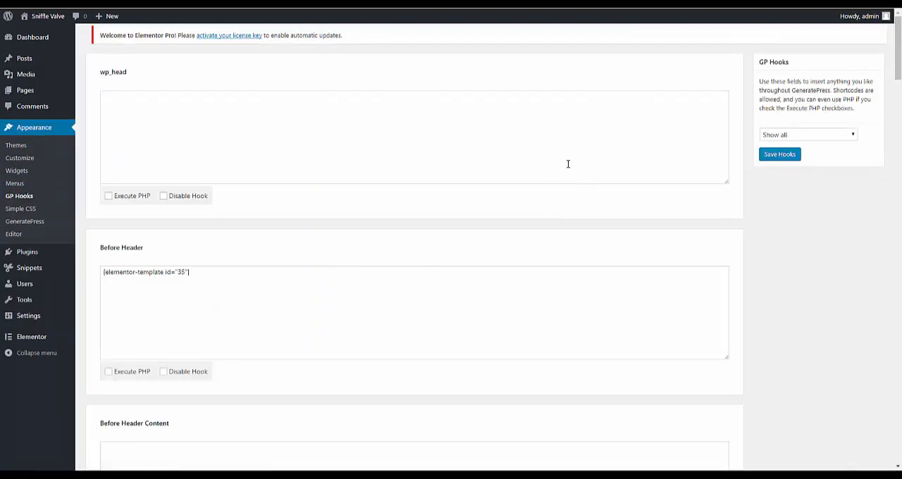
pyautogui.moveTo(898, 56); pyautogui.dragTo(897, 374)
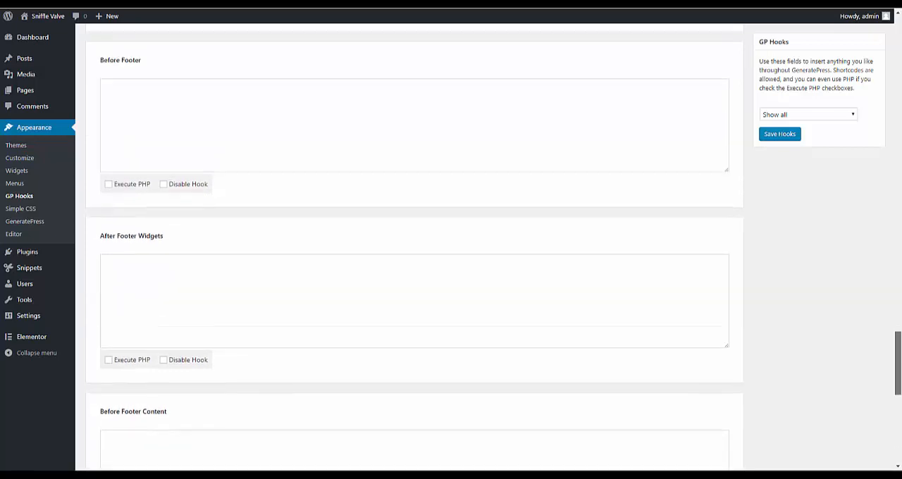
pyautogui.click(279, 84)
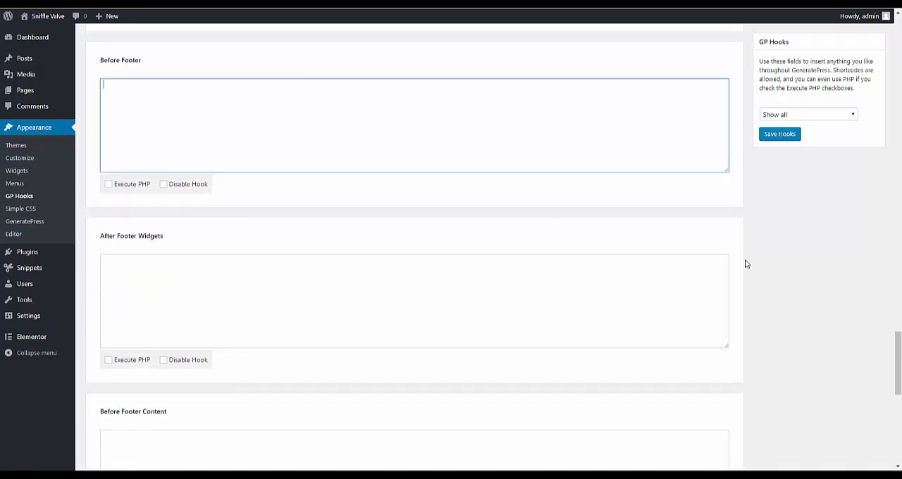
pyautogui.hotkey('ctrl', 'v')
pyautogui.click(771, 135)
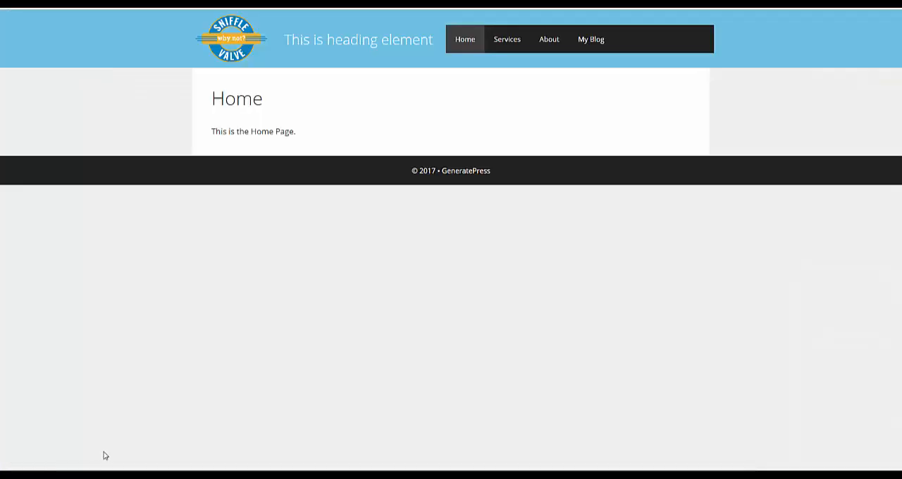
# - Reload the live site and check the new footer by visiting its Terms and Conditions and Privacy Policy links, finishing on Home
pyautogui.rightClick(149, 357)
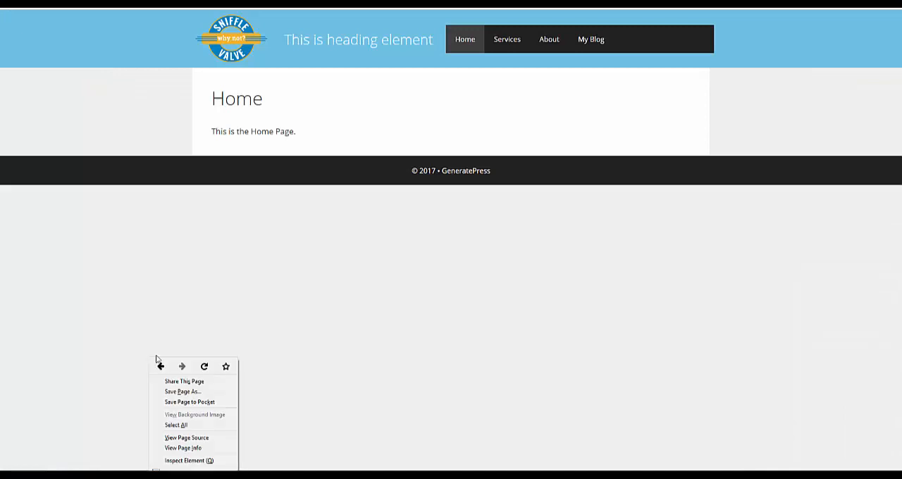
pyautogui.click(203, 367)
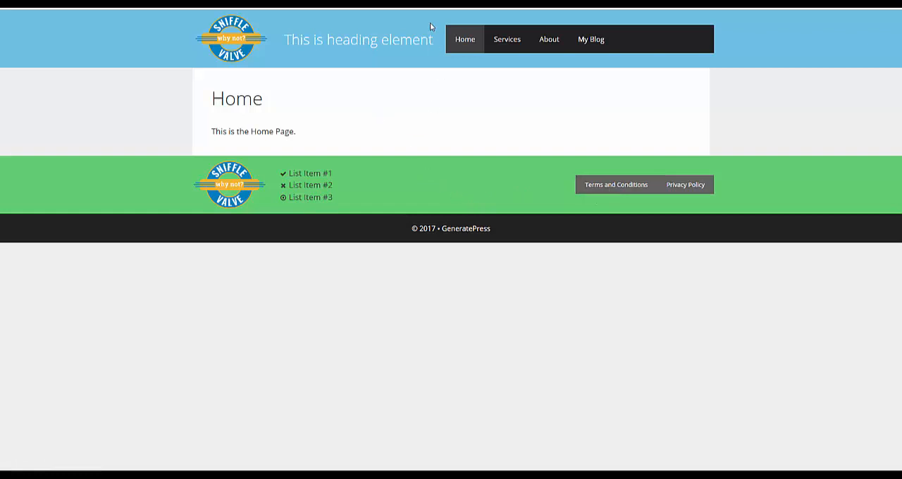
pyautogui.click(596, 200)
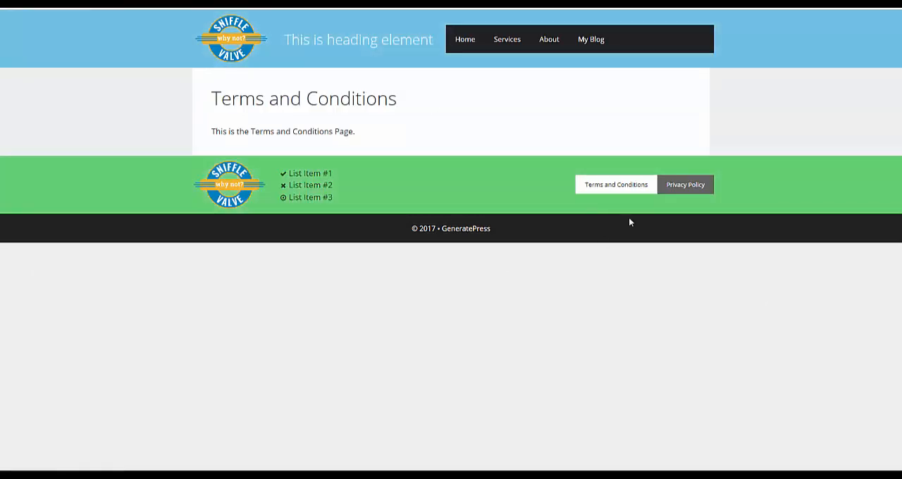
pyautogui.click(696, 186)
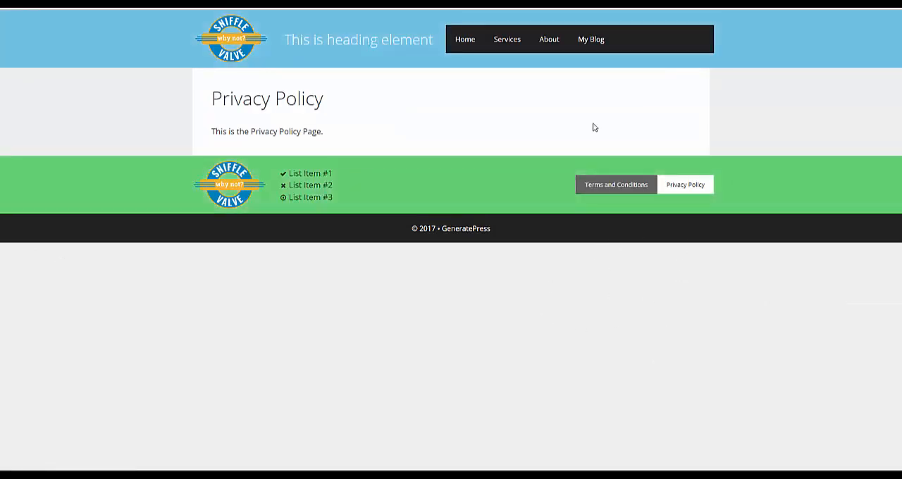
pyautogui.click(463, 40)
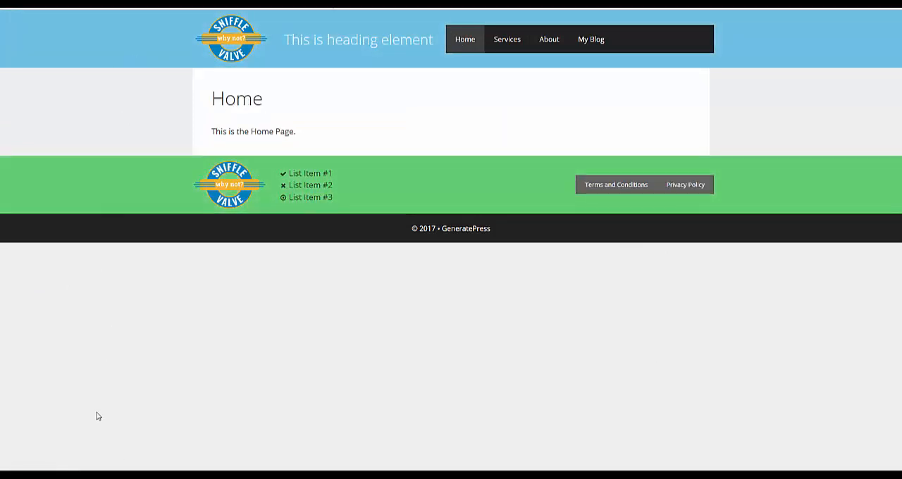
# - Return to the WordPress admin, search the plugin directory for autoptimize, and install and activate the Autoptimize plugin
pyautogui.moveTo(79, 475)
pyautogui.click(111, 433)
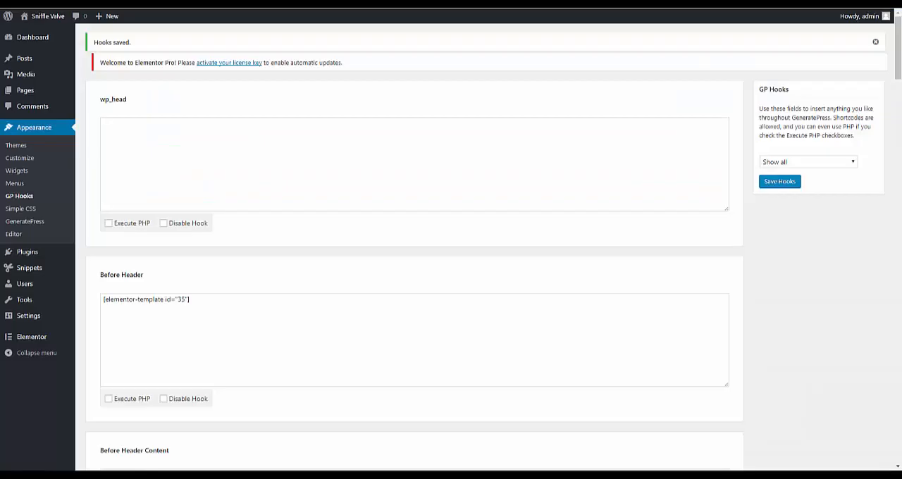
pyautogui.click(29, 253)
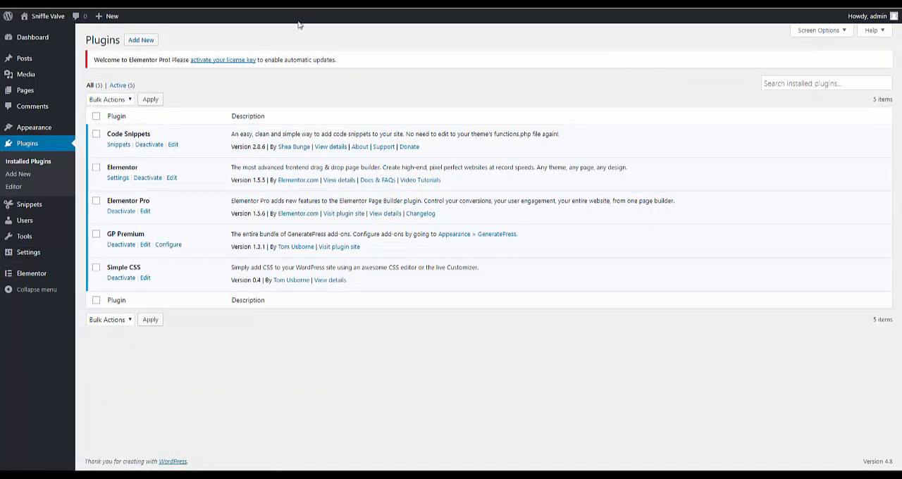
pyautogui.click(157, 42)
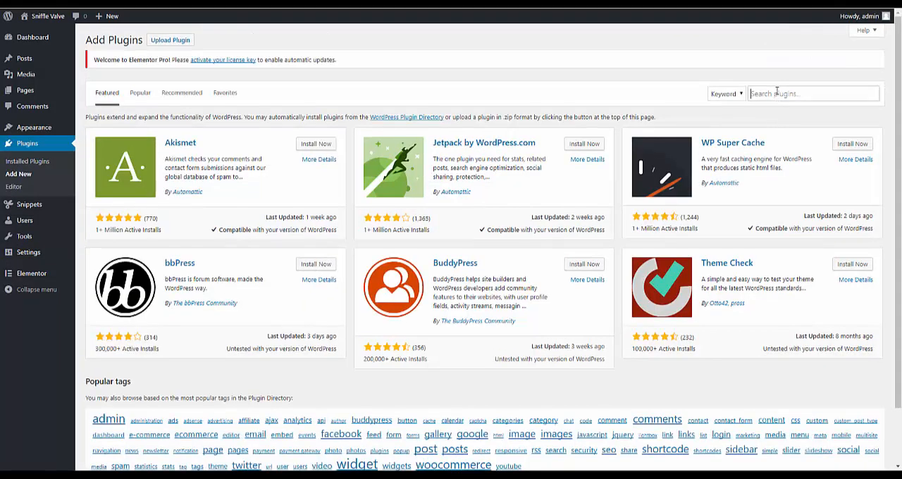
pyautogui.click(776, 93)
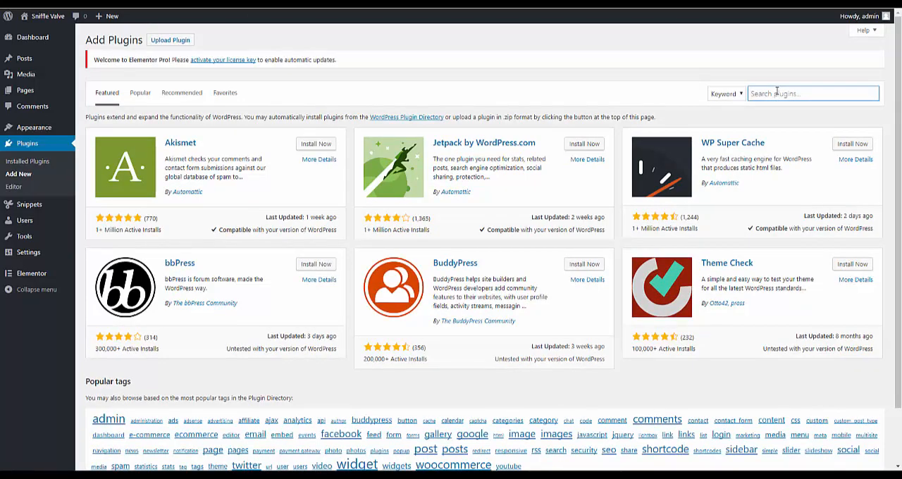
pyautogui.write('autoptimiz')
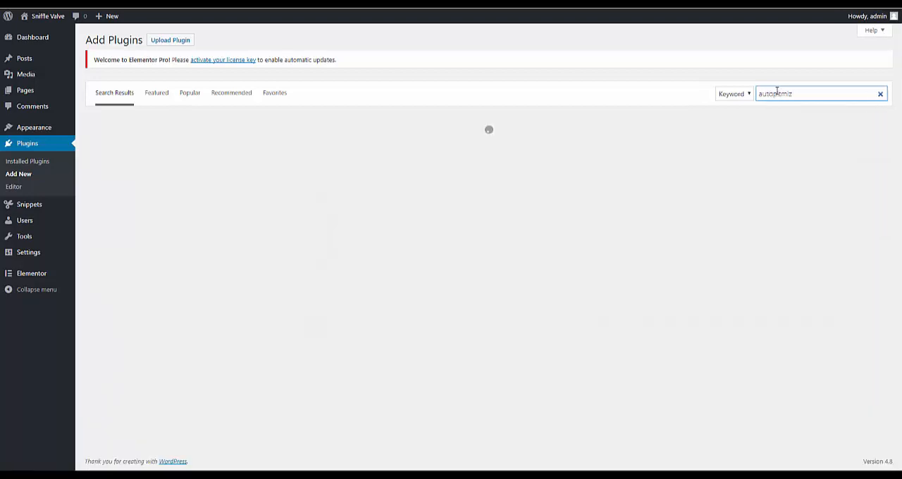
pyautogui.write('e')
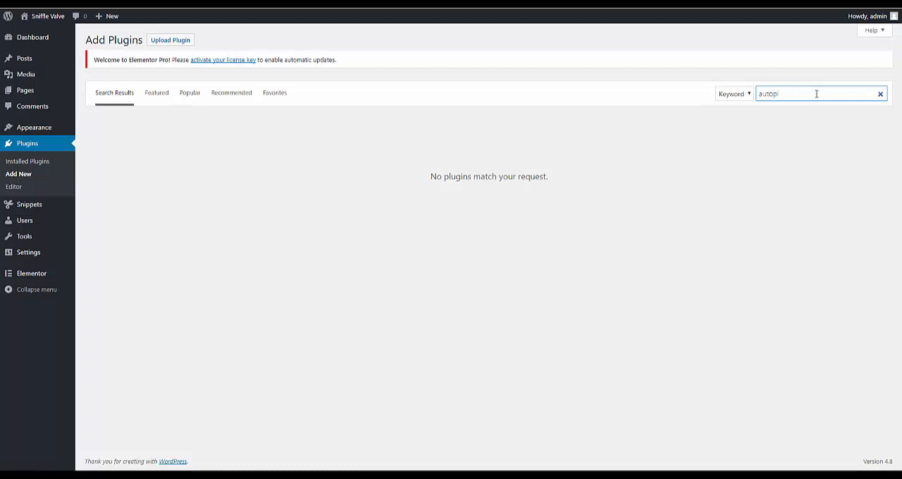
pyautogui.write('ptimize')
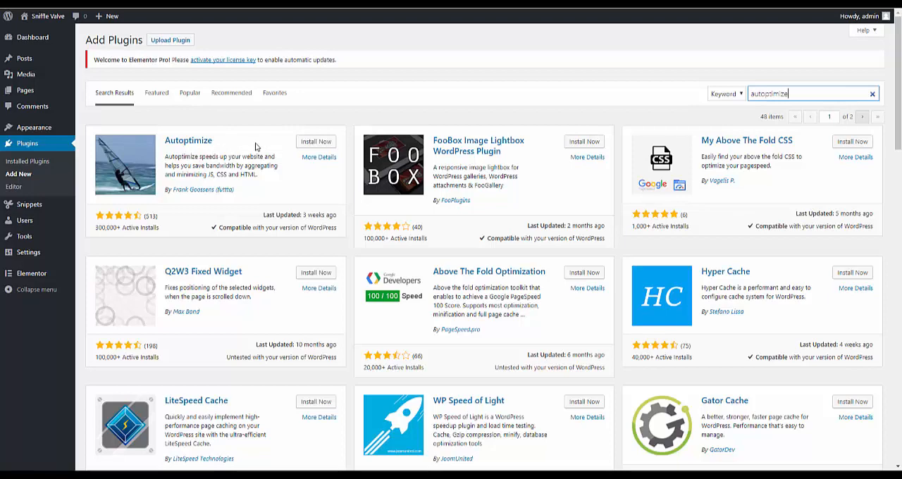
pyautogui.click(312, 143)
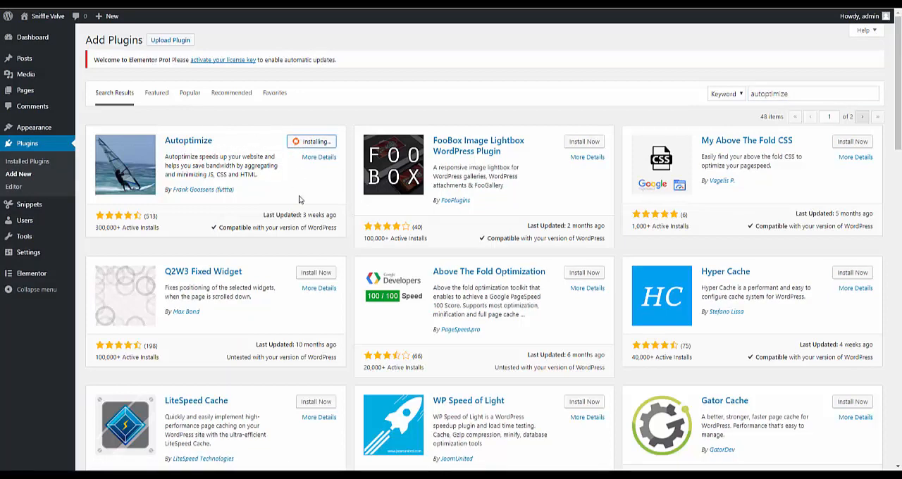
pyautogui.click(320, 144)
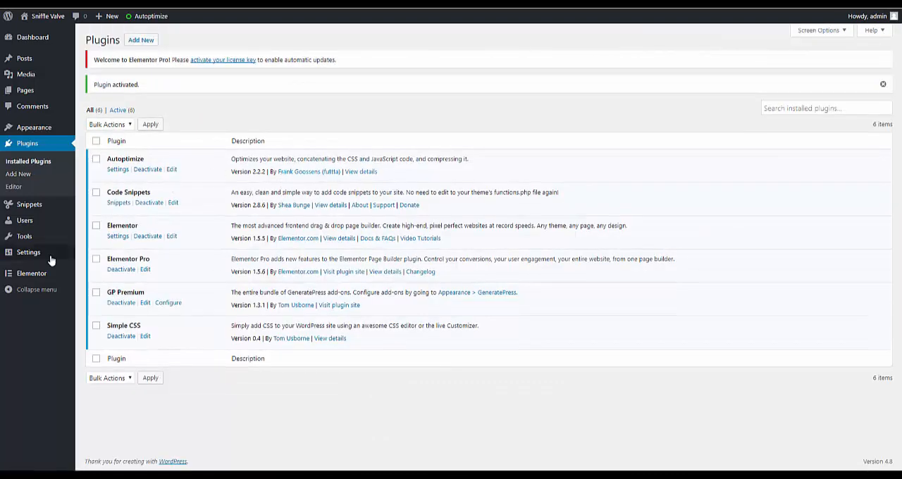
# - Enable CSS code optimization in the Autoptimize settings
pyautogui.moveTo(34, 260)
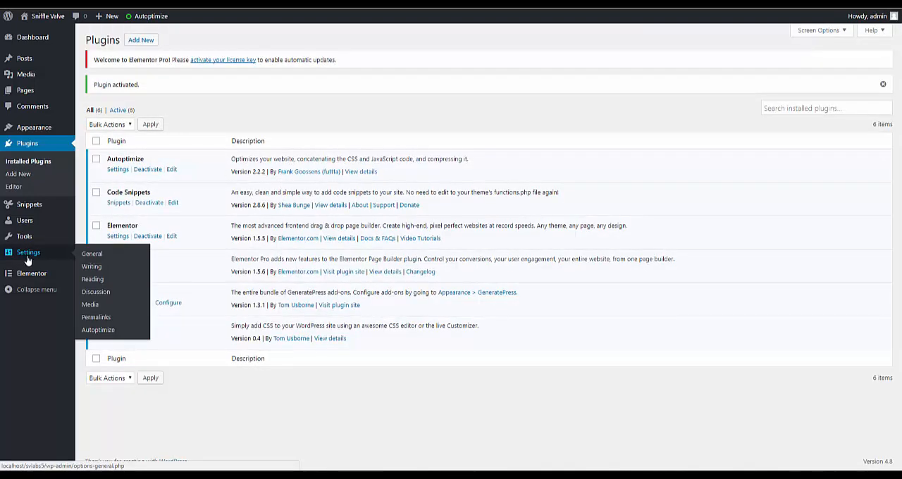
pyautogui.click(96, 331)
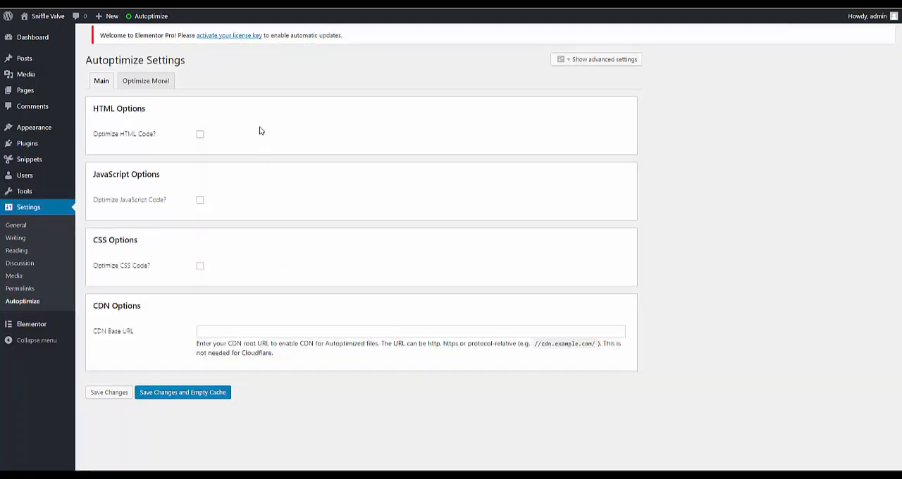
pyautogui.click(200, 272)
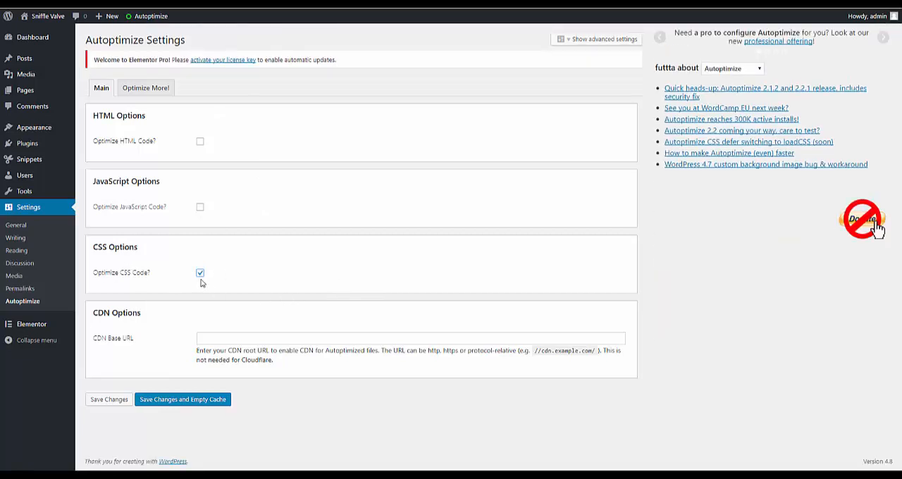
# - Show and review Autoptimize's advanced settings, and save the changes while emptying the cache
pyautogui.click(587, 41)
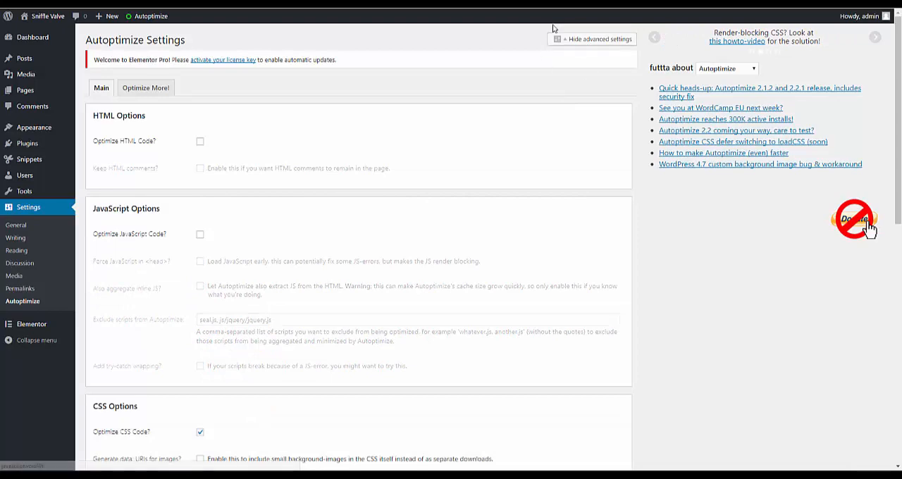
pyautogui.scroll(-1, 294, 312)
pyautogui.scroll(-3, 294, 312)
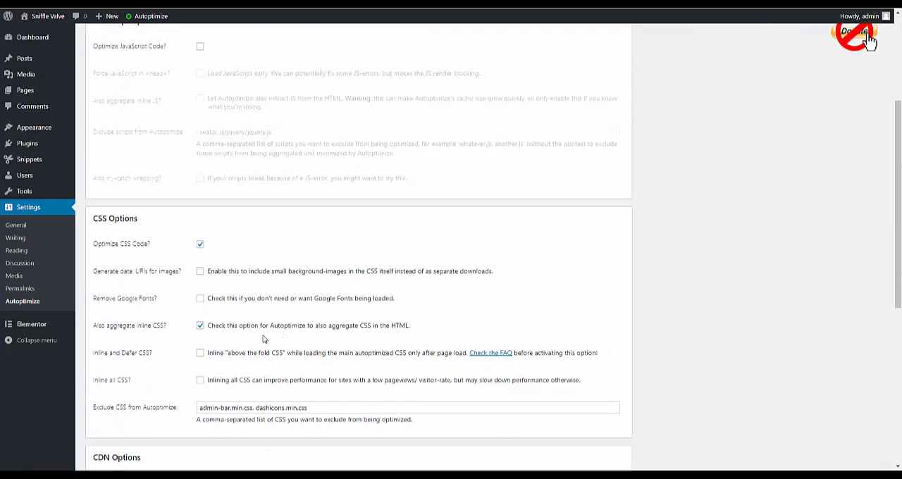
pyautogui.scroll(-1, 438, 336)
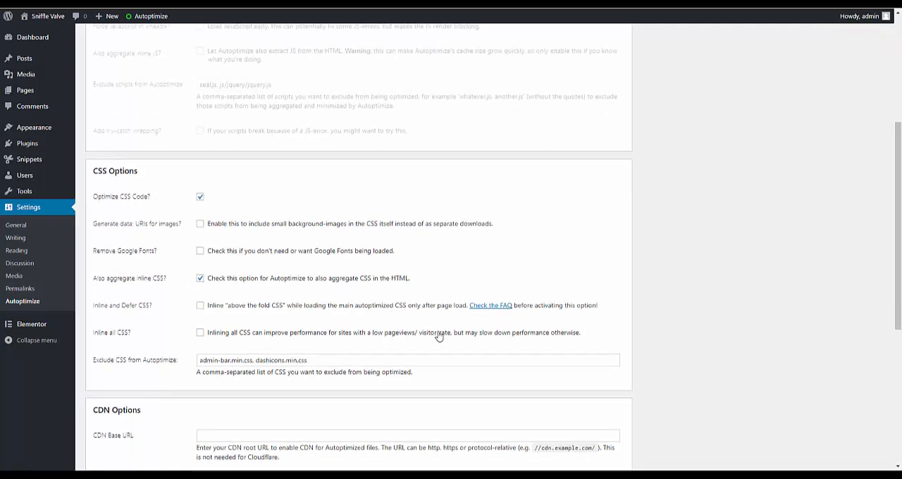
pyautogui.scroll(-1, 438, 336)
pyautogui.scroll(-5, 438, 337)
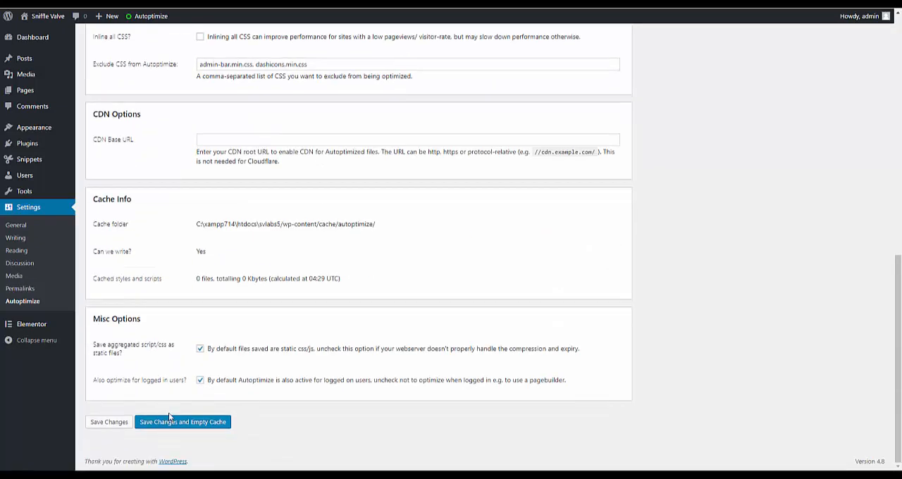
pyautogui.click(189, 425)
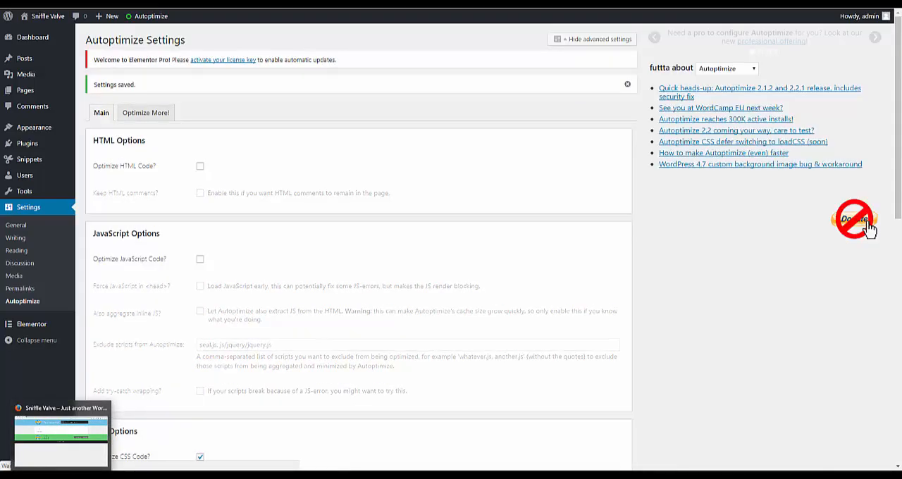
# - Check the header and footer on the live site's Services, About and My Blog pages
pyautogui.click(61, 476)
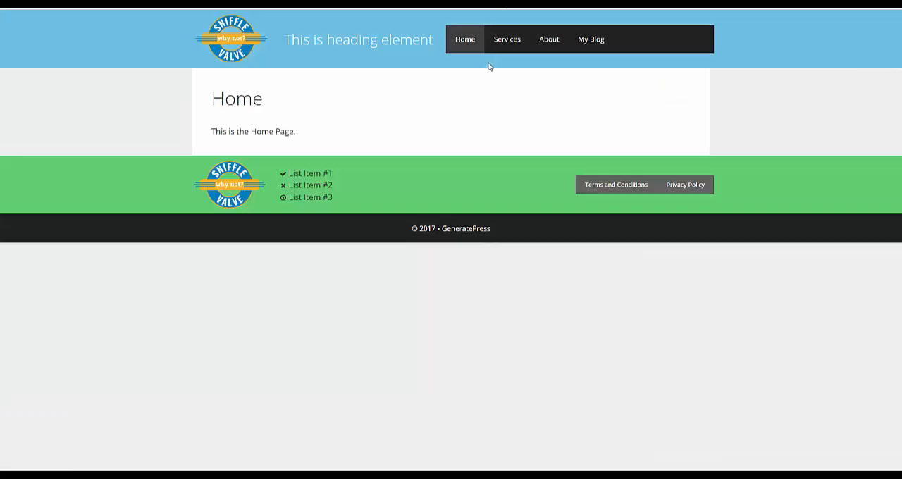
pyautogui.click(518, 47)
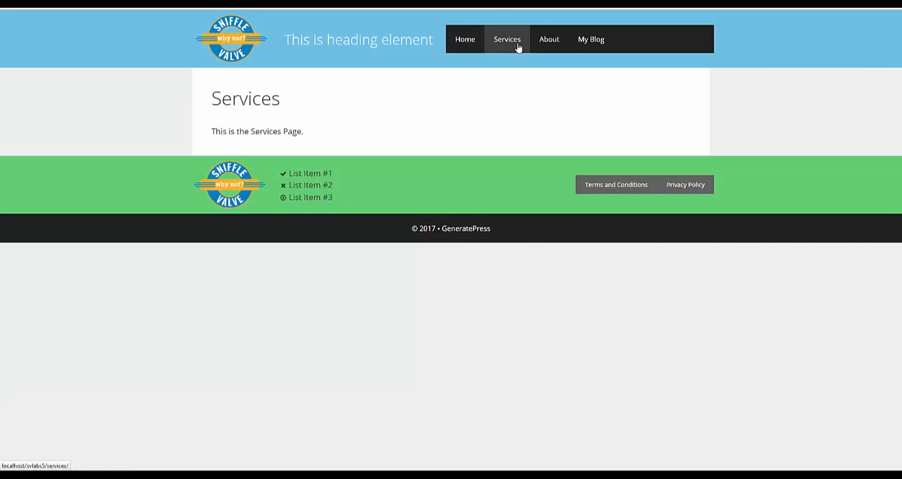
pyautogui.click(545, 42)
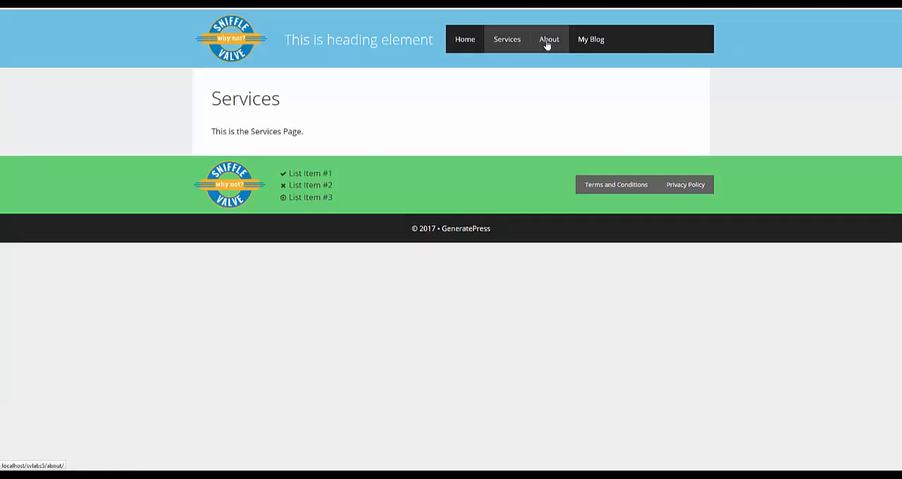
pyautogui.click(588, 43)
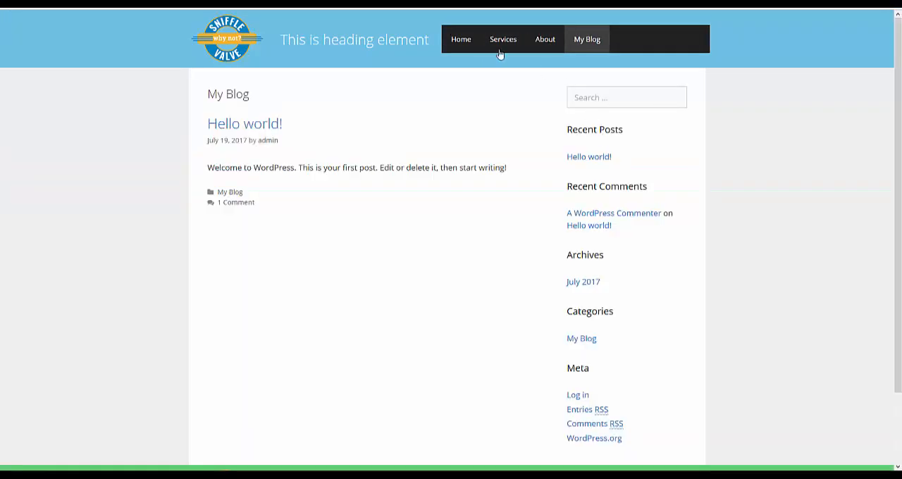
pyautogui.scroll(-2, 416, 239)
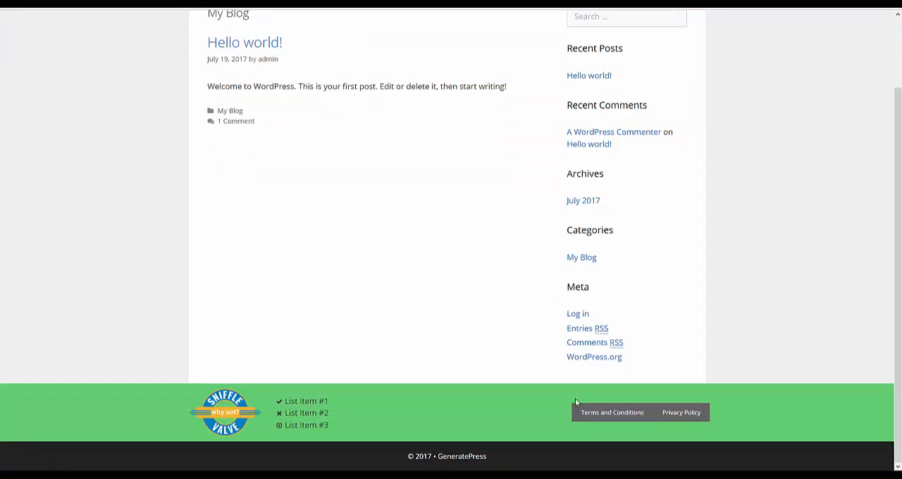
# - Check the live site's Terms and Conditions and Privacy Policy pages, and narrow the browser window to a mobile width
pyautogui.click(592, 413)
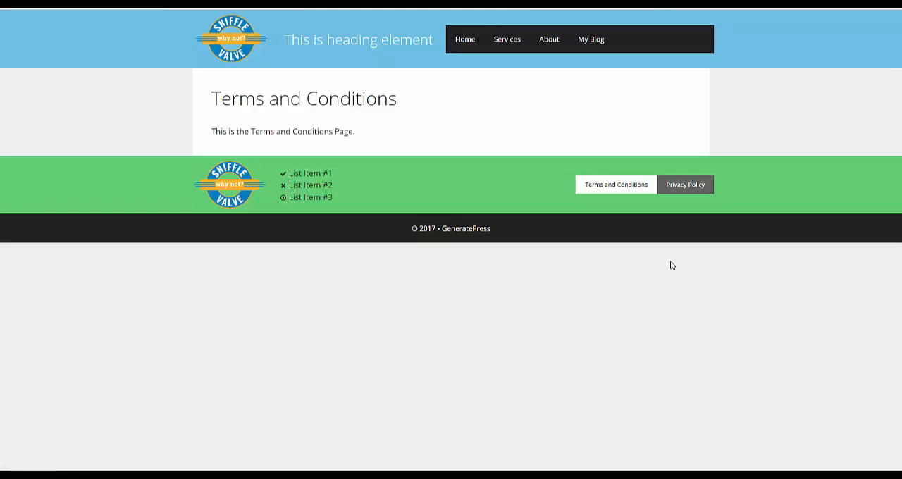
pyautogui.click(675, 190)
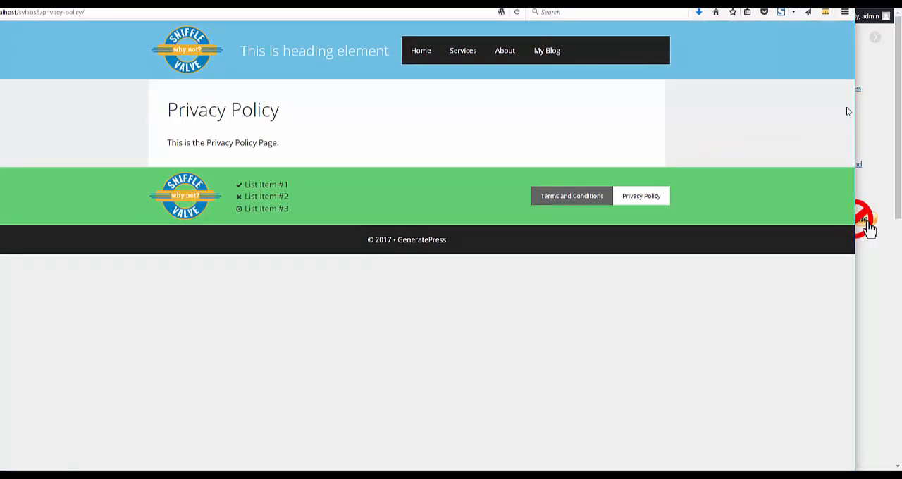
pyautogui.moveTo(856, 113); pyautogui.dragTo(247, 161)
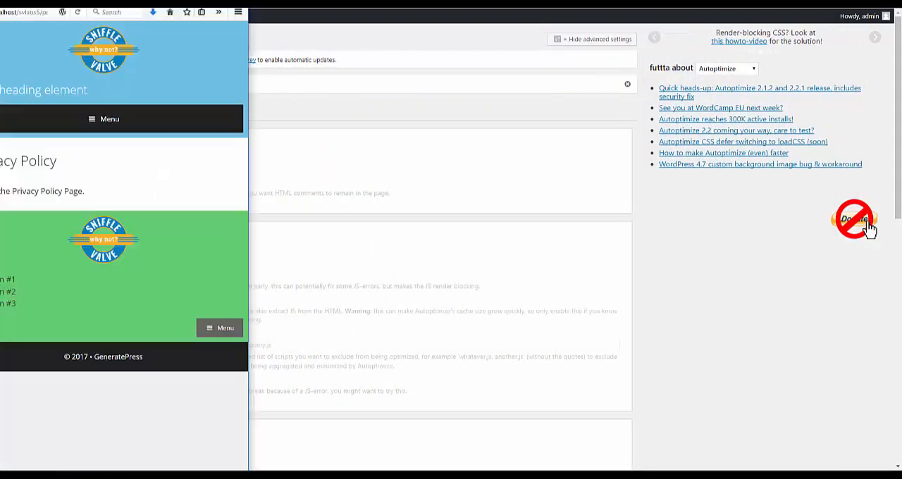
pyautogui.moveTo(140, 2); pyautogui.dragTo(287, 2)
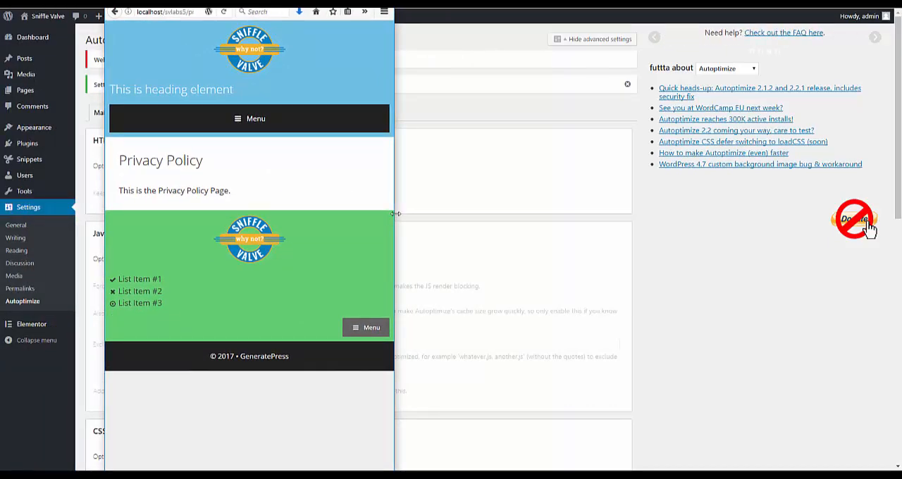
pyautogui.moveTo(393, 217); pyautogui.dragTo(254, 213)
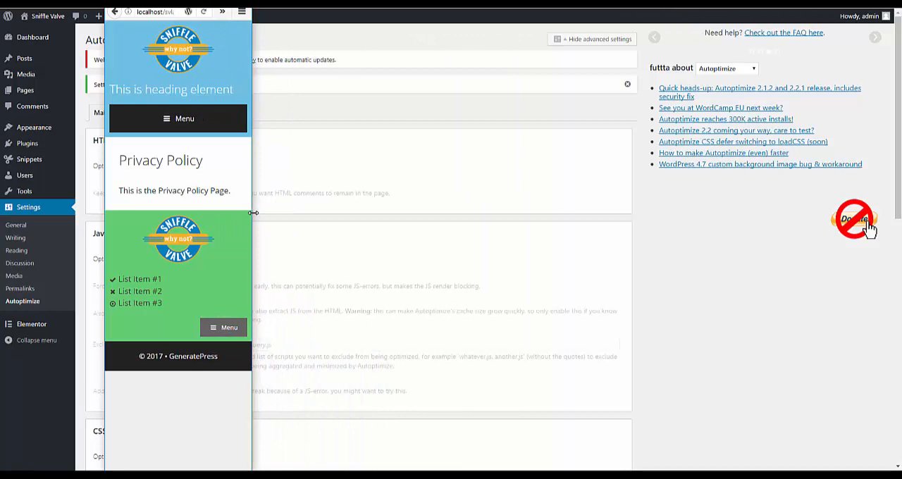
# - Test expanding and collapsing the mobile header and footer menus, and restore the browser to a full-screen view
pyautogui.click(167, 122)
pyautogui.click(169, 121)
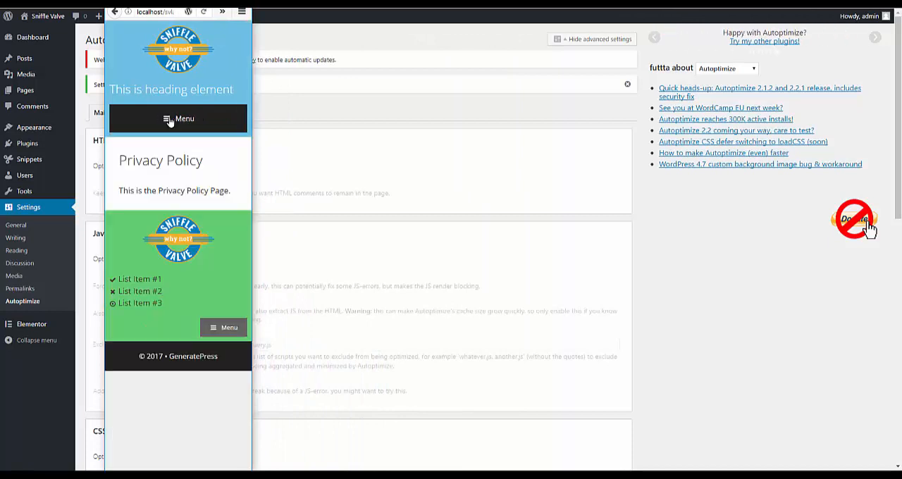
pyautogui.click(224, 329)
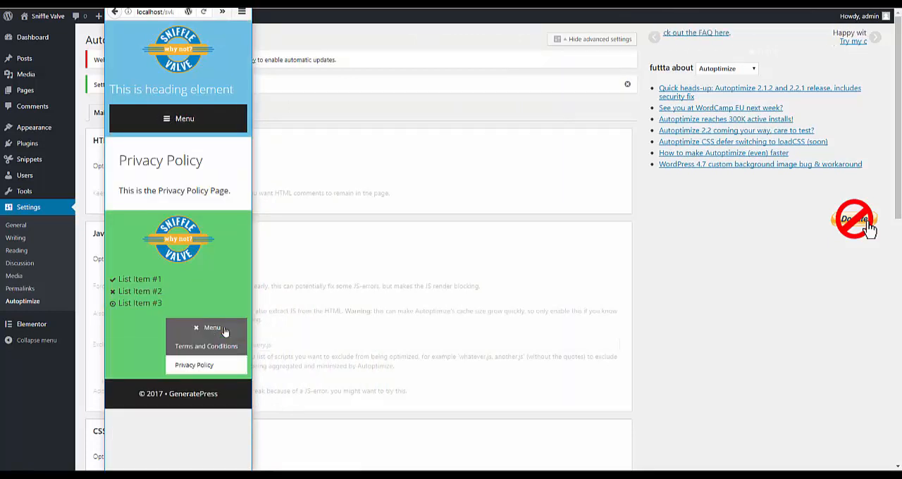
pyautogui.click(224, 331)
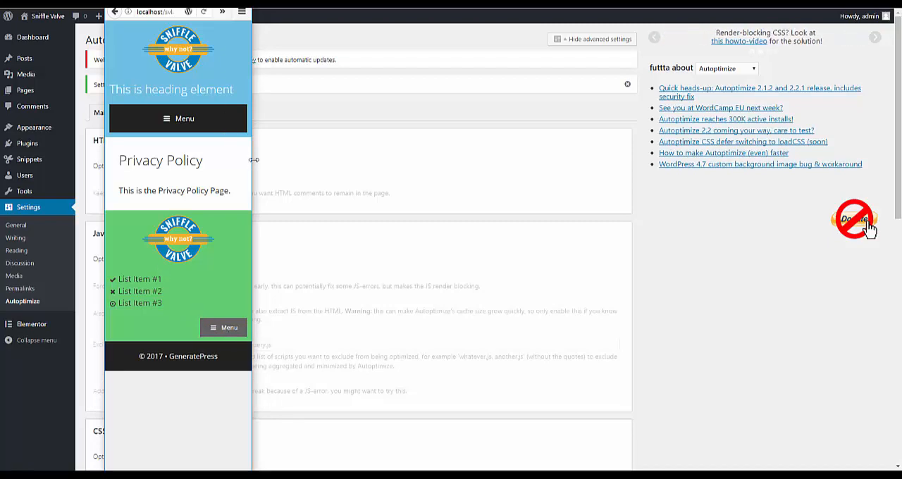
pyautogui.moveTo(251, 162); pyautogui.dragTo(762, 321)
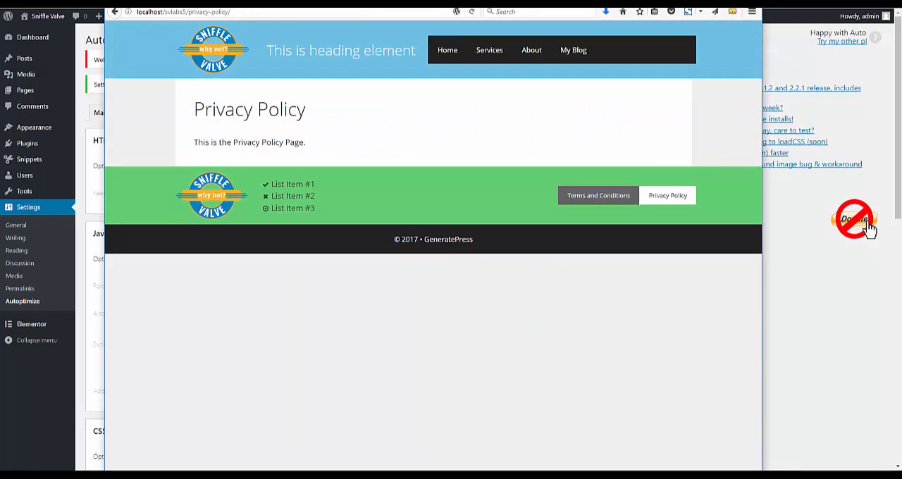
pyautogui.press('F11')
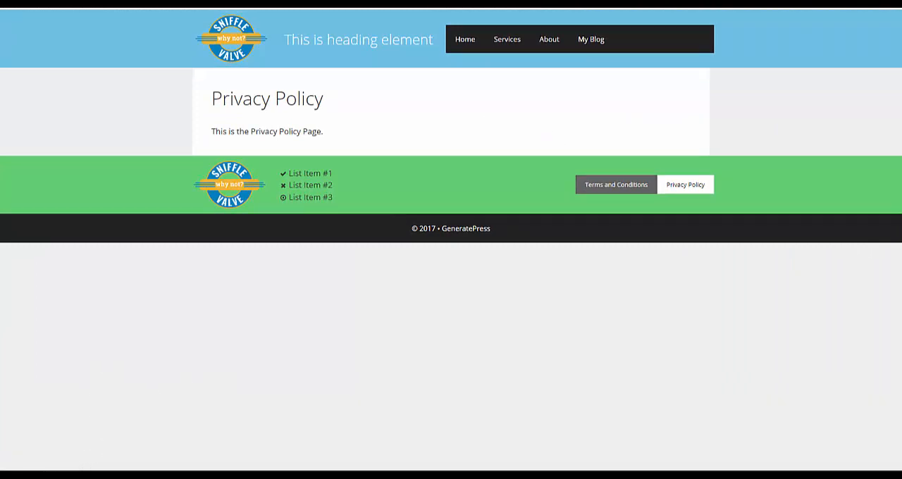
# - Switch back to the WordPress admin in the other browser and open the theme Customizer
pyautogui.moveTo(78, 475)
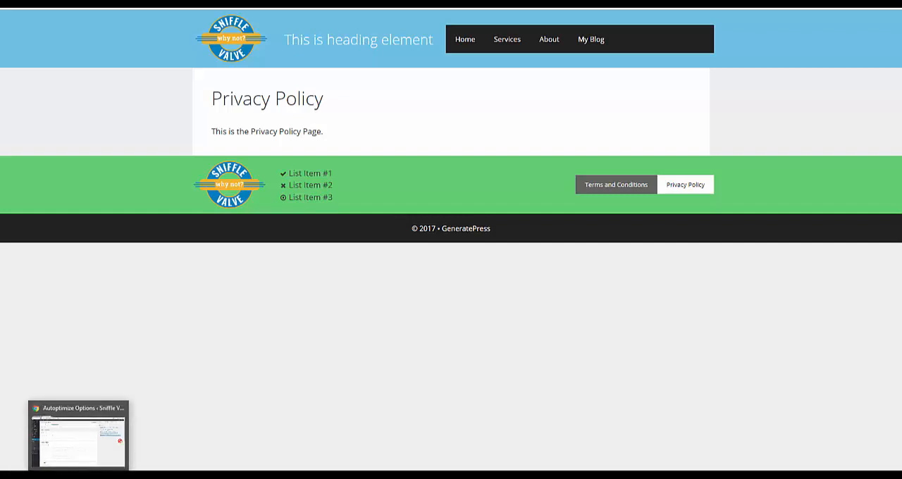
pyautogui.click(78, 476)
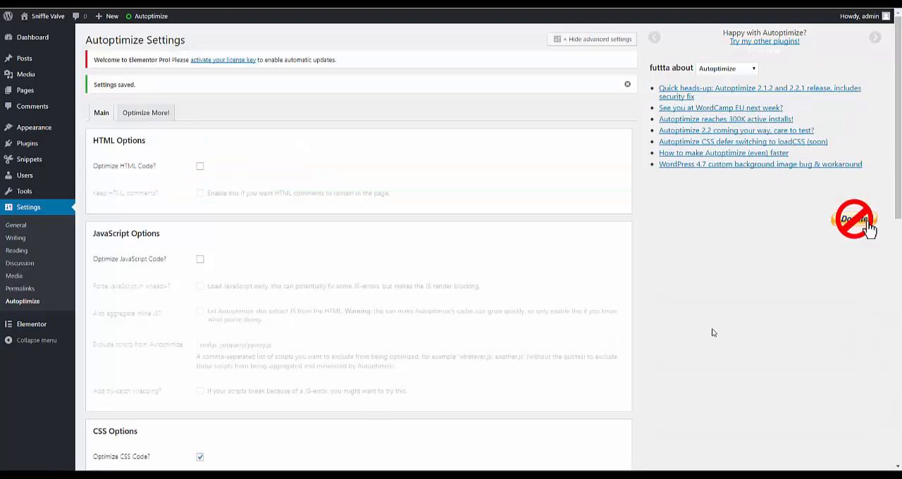
pyautogui.moveTo(34, 127)
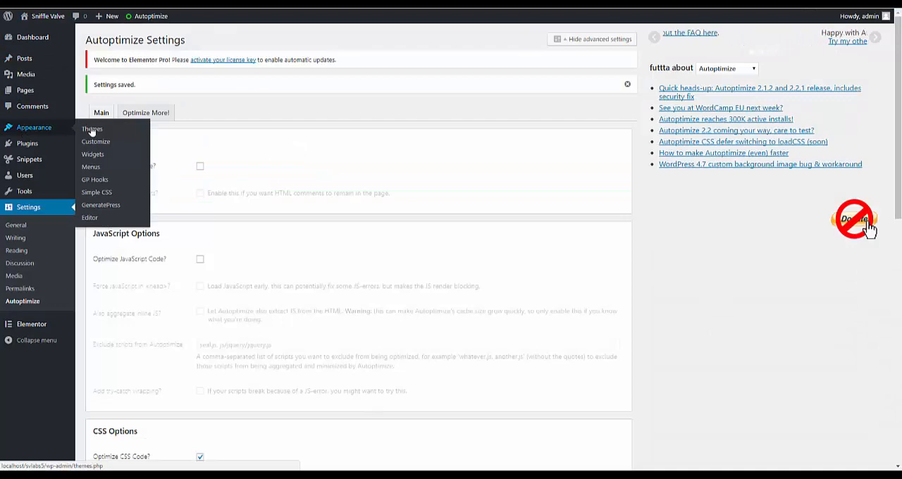
pyautogui.click(96, 143)
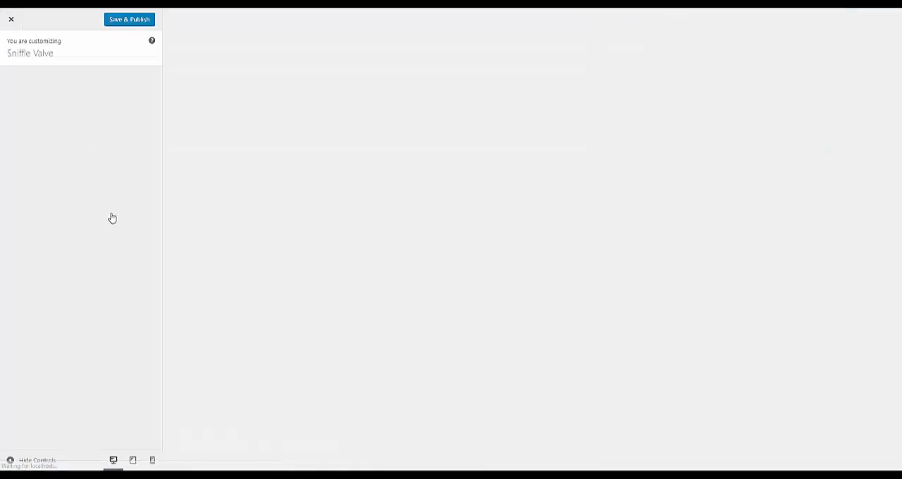
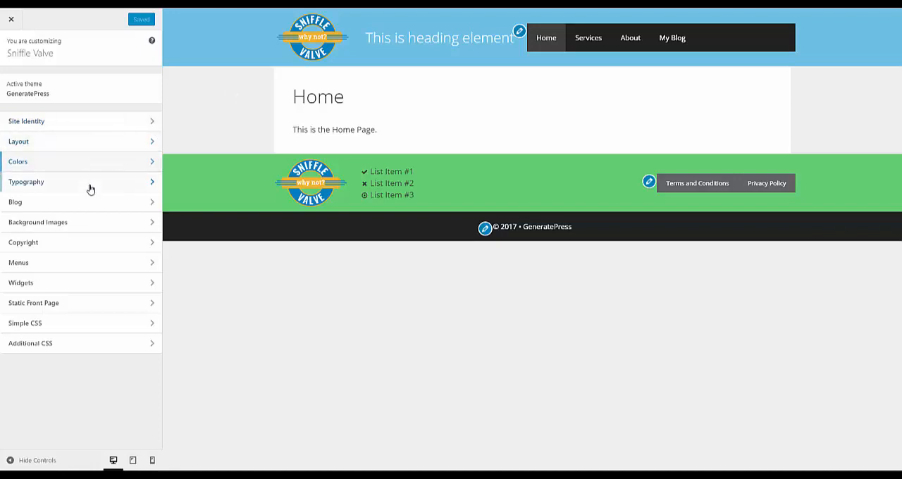
# - Examine the Primary Navigation layout settings and the available navigation location options
pyautogui.click(80, 142)
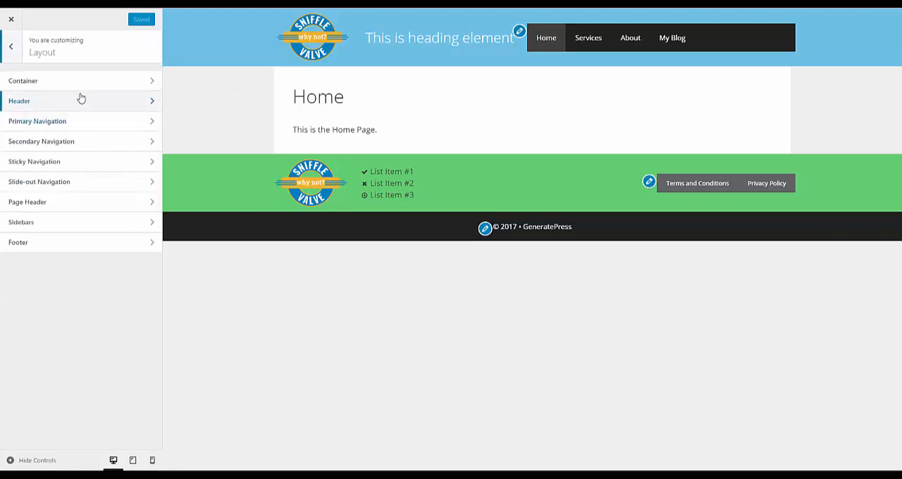
pyautogui.click(78, 121)
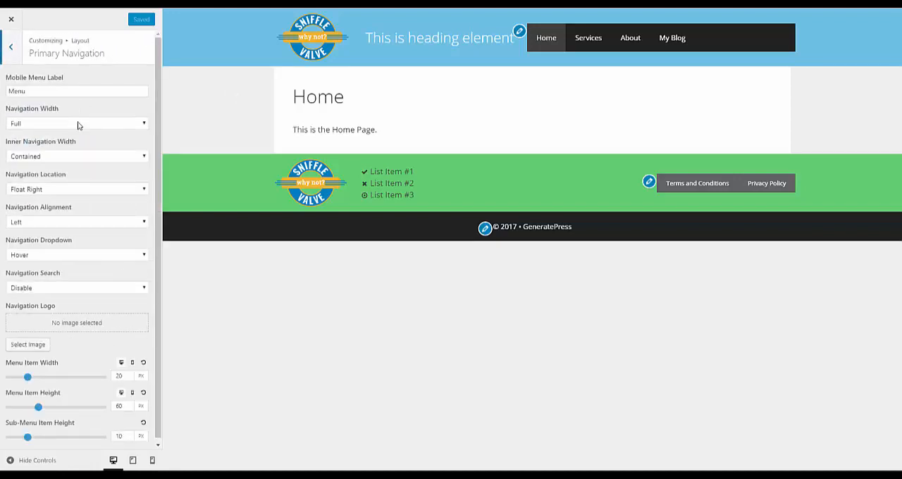
pyautogui.click(85, 190)
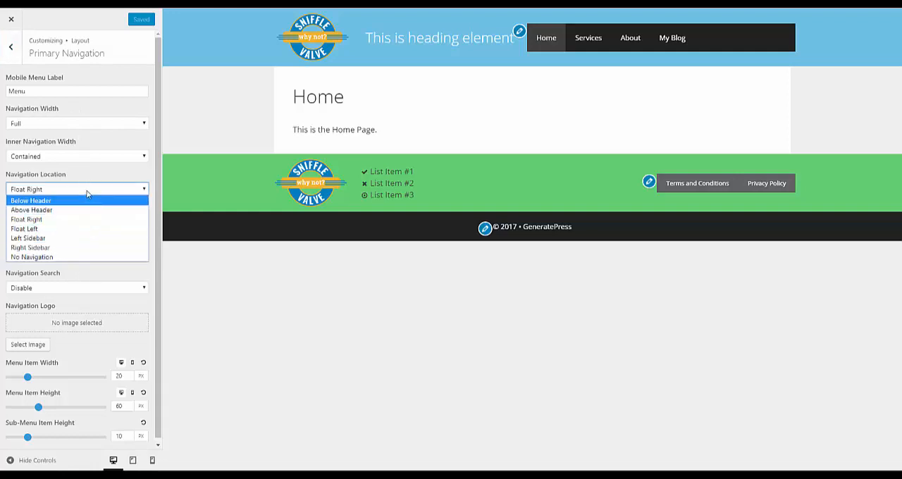
pyautogui.click(91, 172)
pyautogui.click(91, 169)
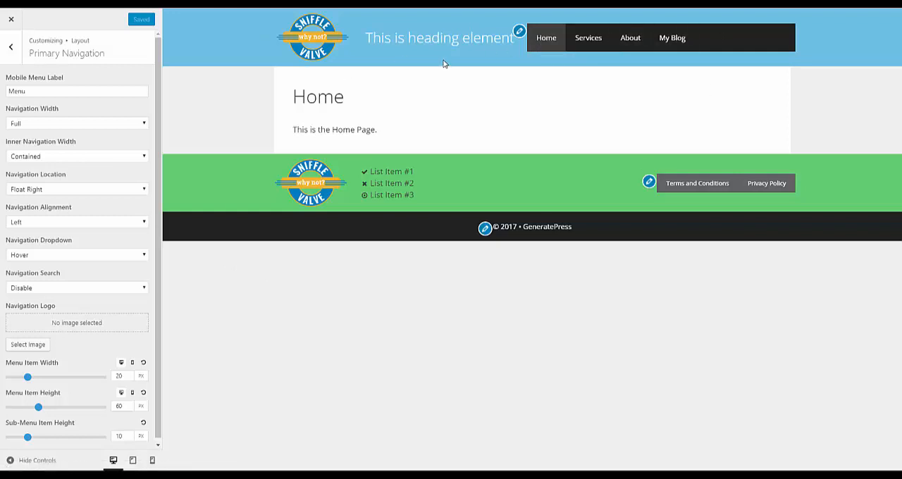
pyautogui.click(16, 49)
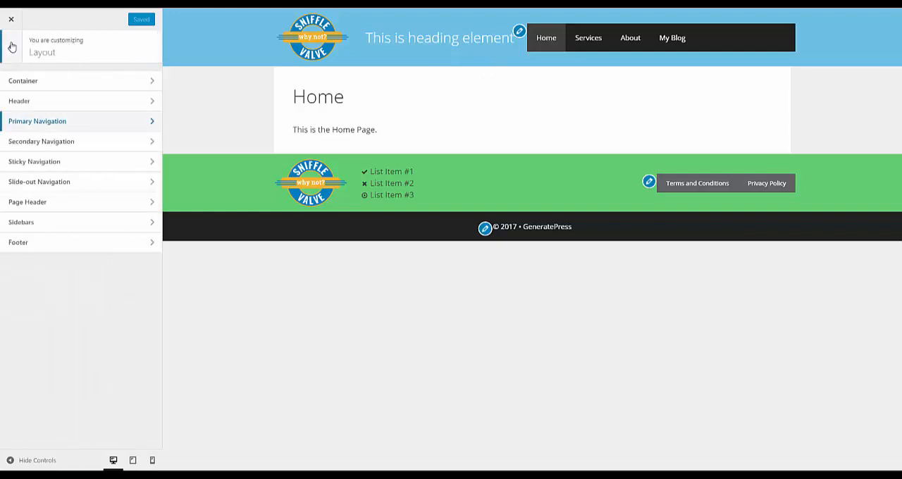
pyautogui.click(13, 43)
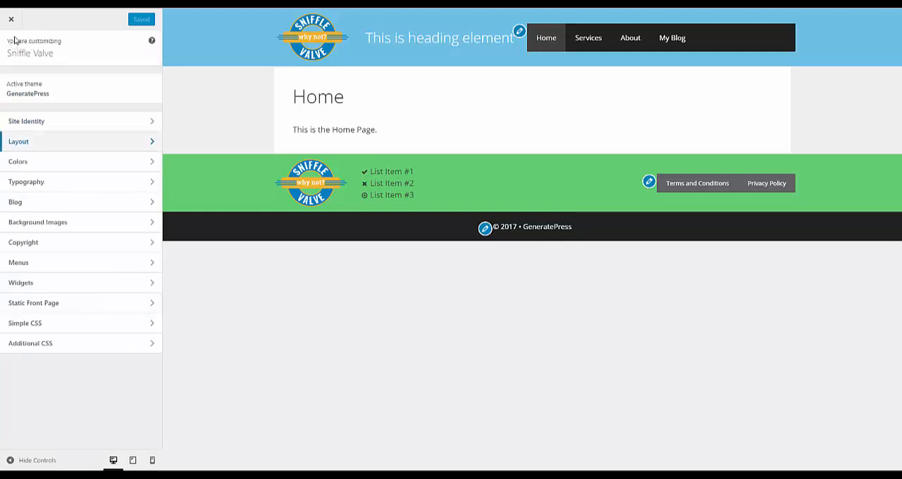
# - Clear the Background color of the primary navigation in the Colors settings
pyautogui.click(24, 163)
pyautogui.click(50, 123)
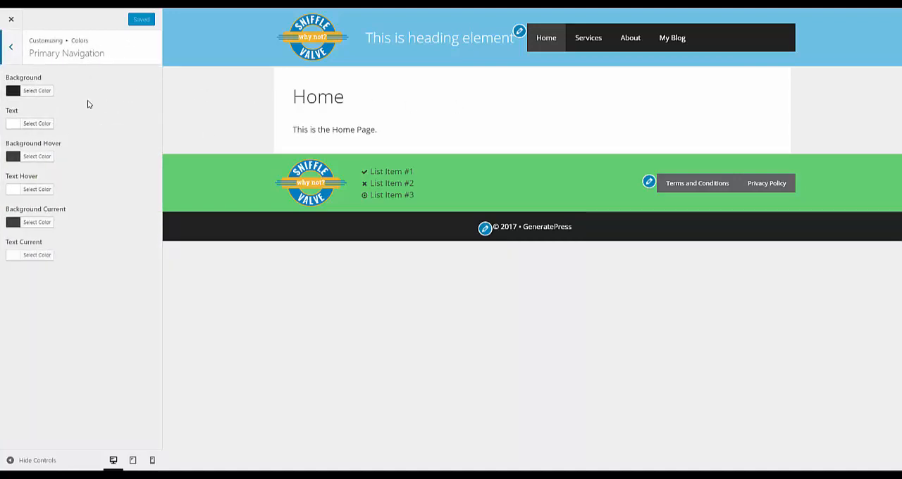
pyautogui.click(48, 93)
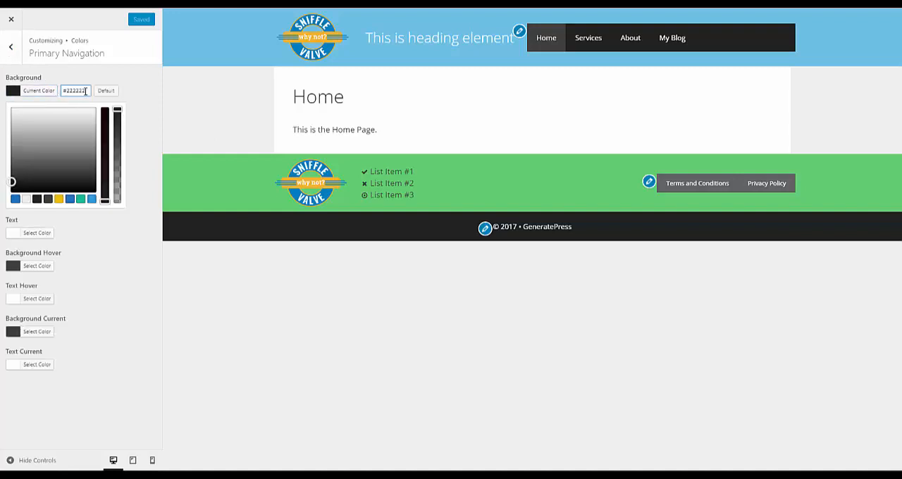
pyautogui.moveTo(86, 91); pyautogui.dragTo(61, 91)
pyautogui.press('BackSpace')
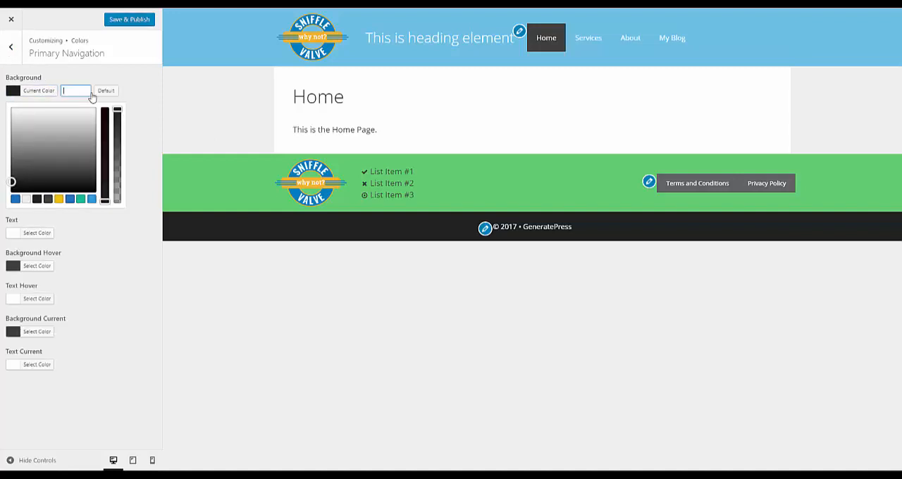
pyautogui.click(141, 151)
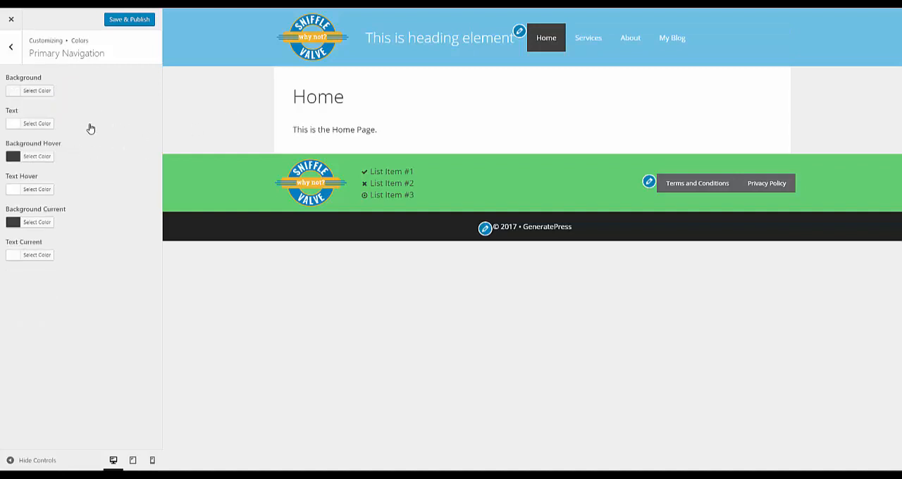
# - Clear the primary navigation's Background Hover and Background Current colors
pyautogui.click(35, 156)
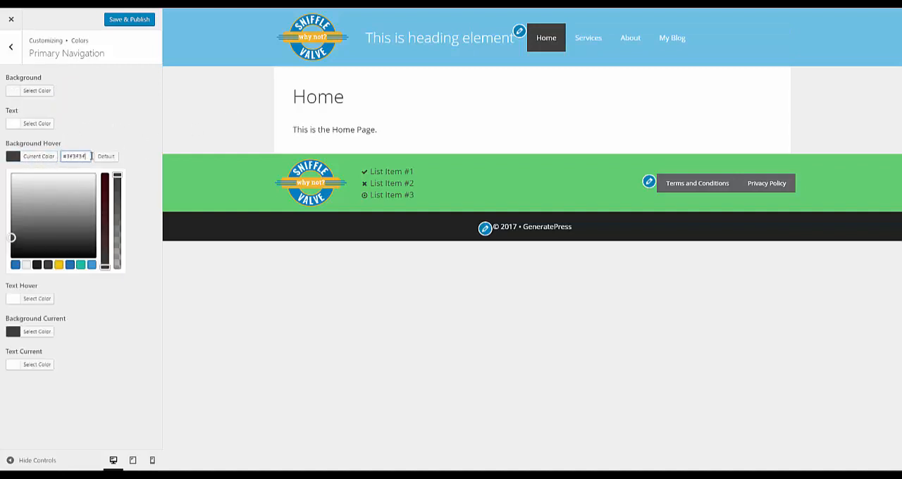
pyautogui.moveTo(88, 156); pyautogui.dragTo(37, 161)
pyautogui.press('BackSpace')
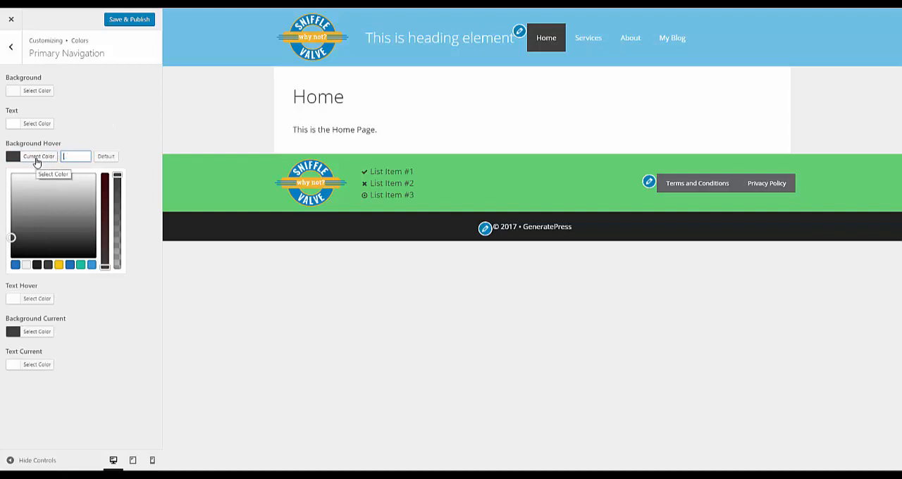
pyautogui.click(103, 125)
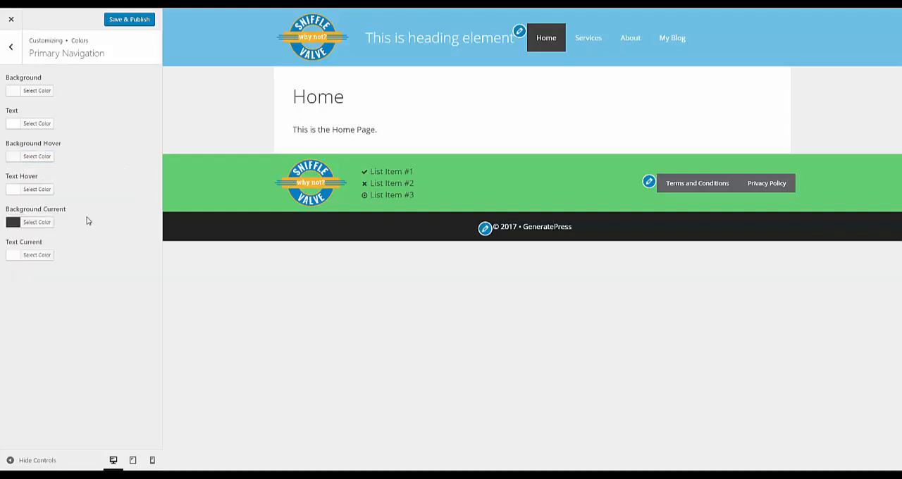
pyautogui.click(40, 222)
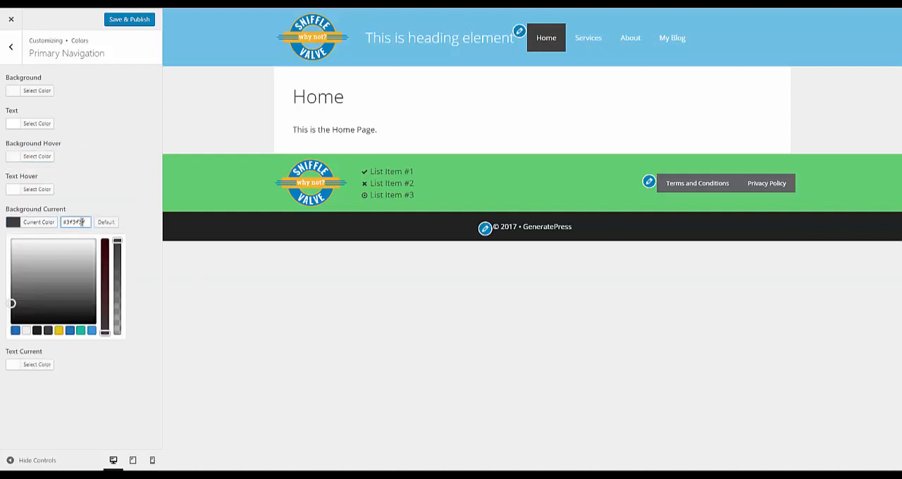
pyautogui.moveTo(80, 222); pyautogui.dragTo(48, 225)
pyautogui.press('BackSpace')
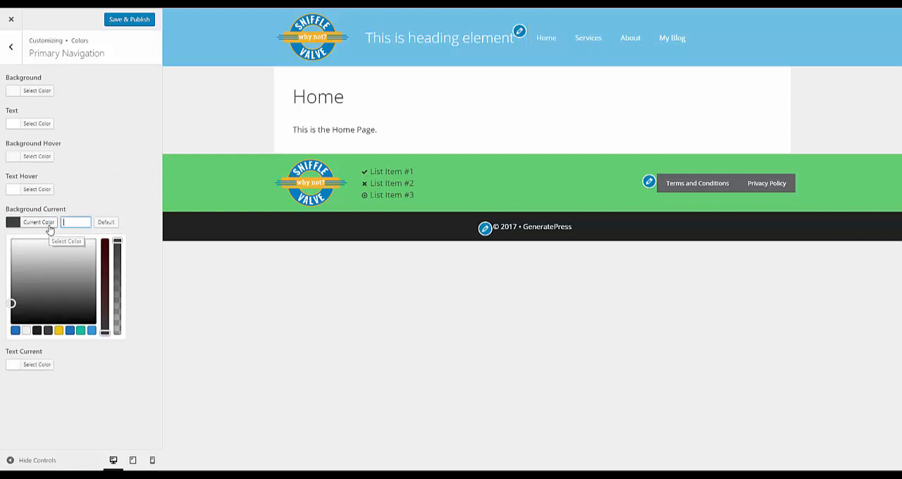
pyautogui.click(119, 153)
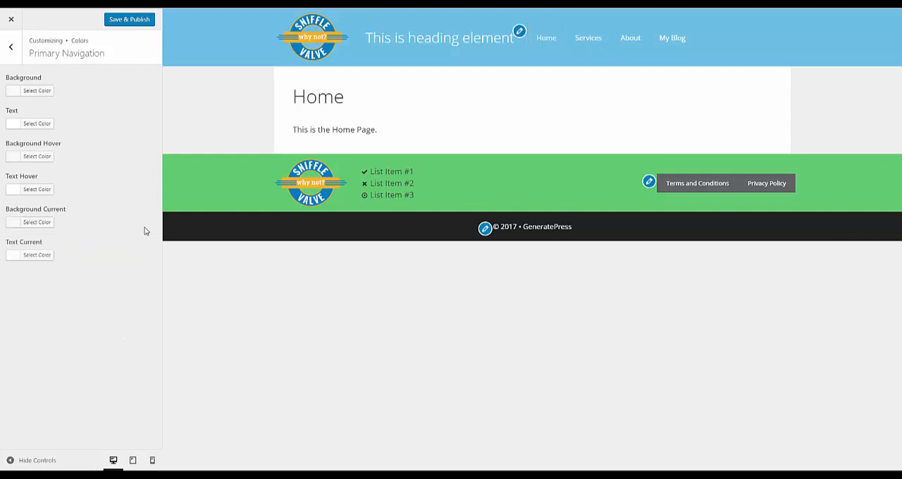
# - Set the primary navigation's Text color to the yellow palette color #f1c40f
pyautogui.click(37, 256)
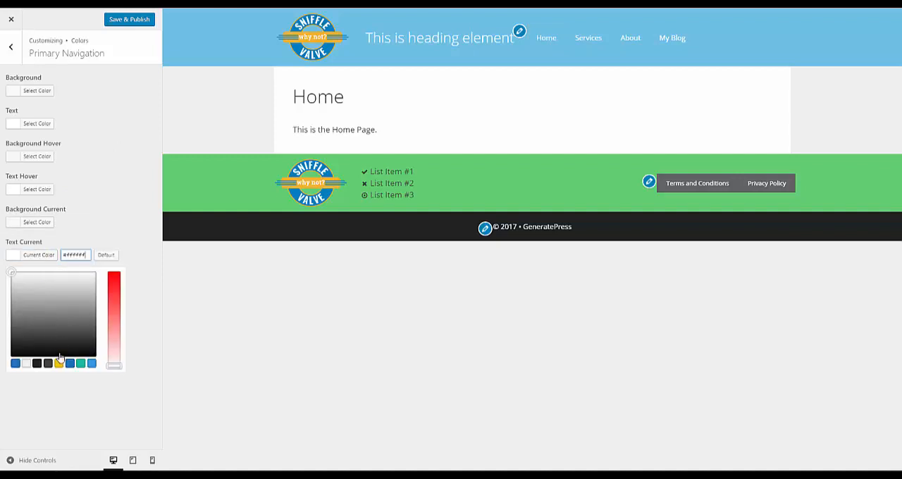
pyautogui.click(74, 210)
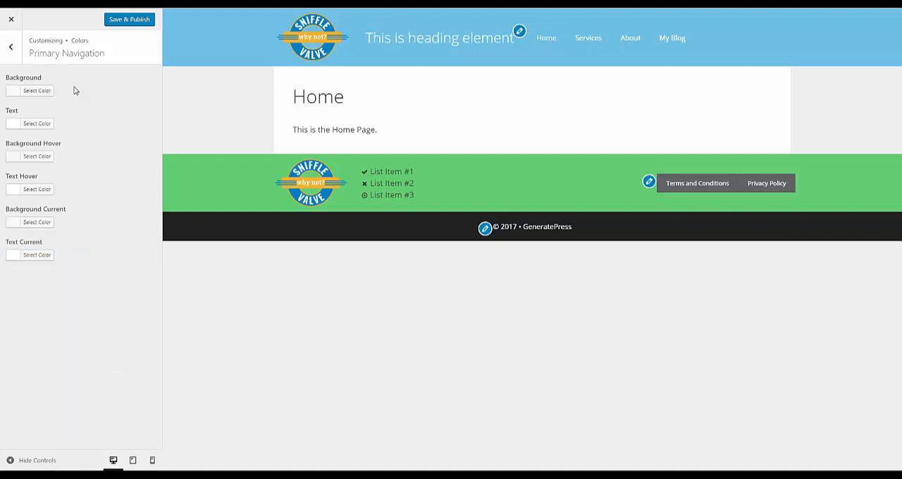
pyautogui.click(51, 125)
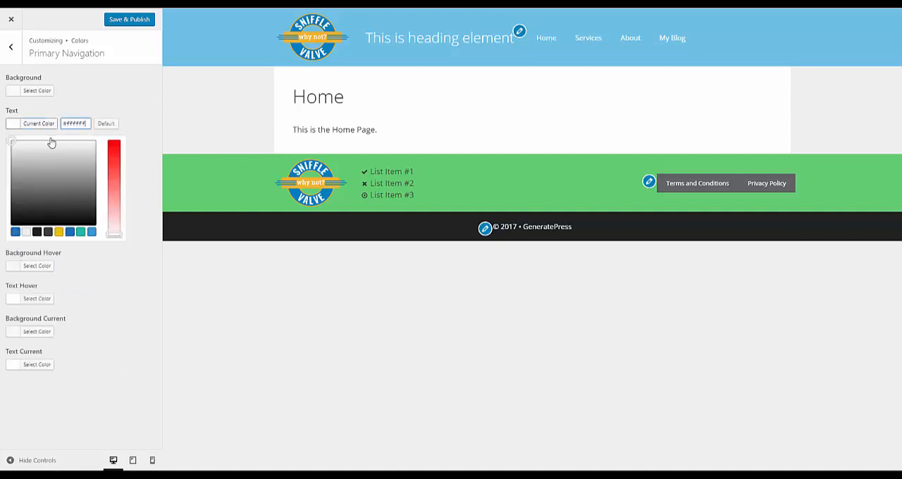
pyautogui.click(57, 236)
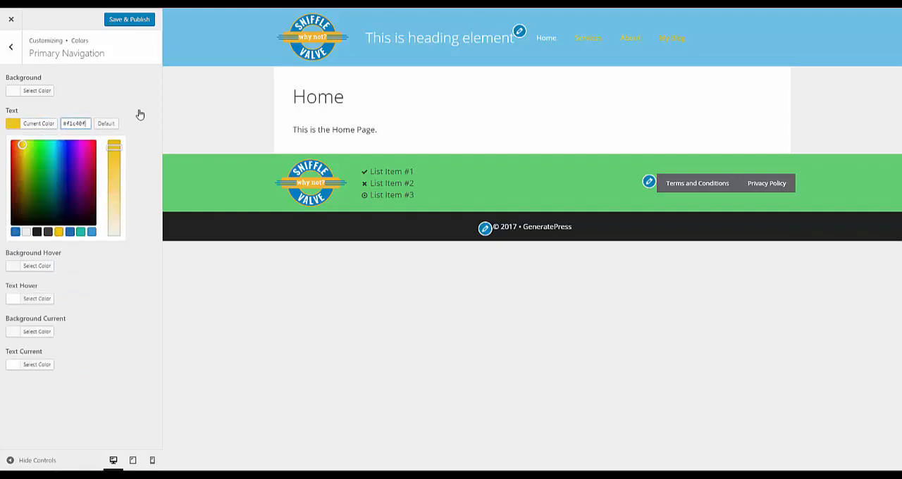
pyautogui.click(135, 86)
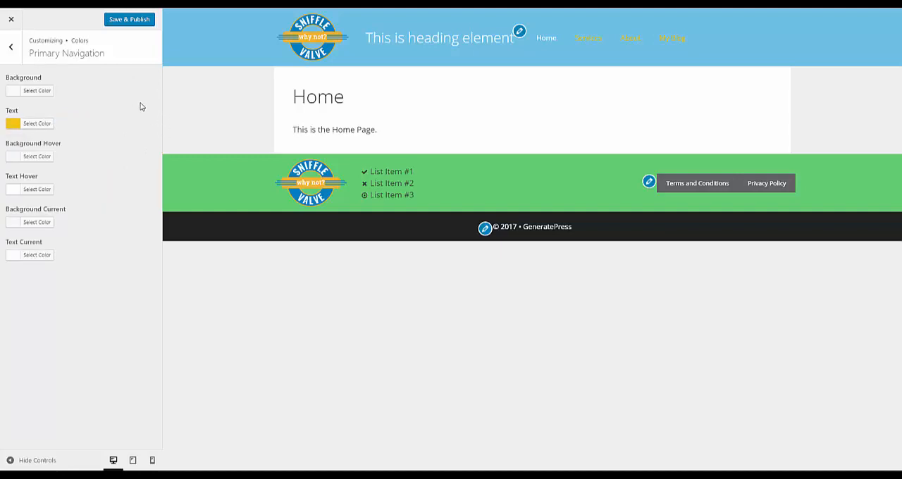
# - Try #efefef and #ffffff as the primary navigation's Background Hover color, and clear the value again
pyautogui.click(43, 156)
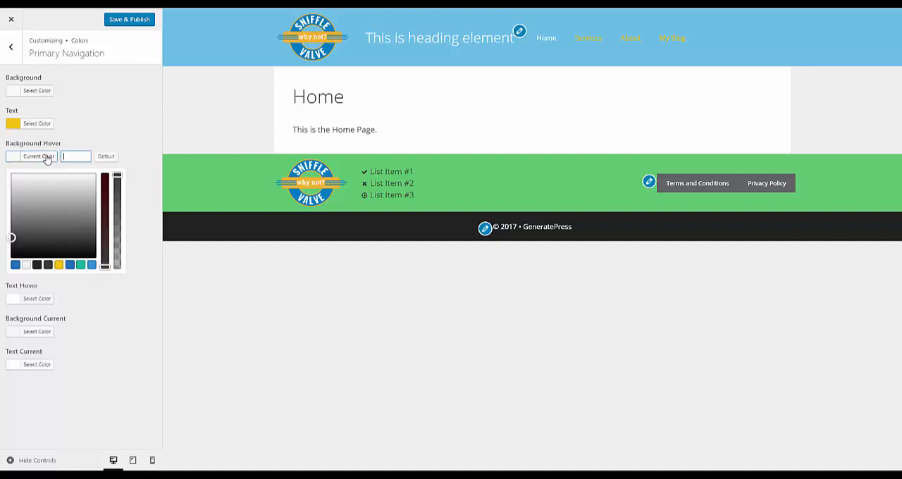
pyautogui.click(26, 265)
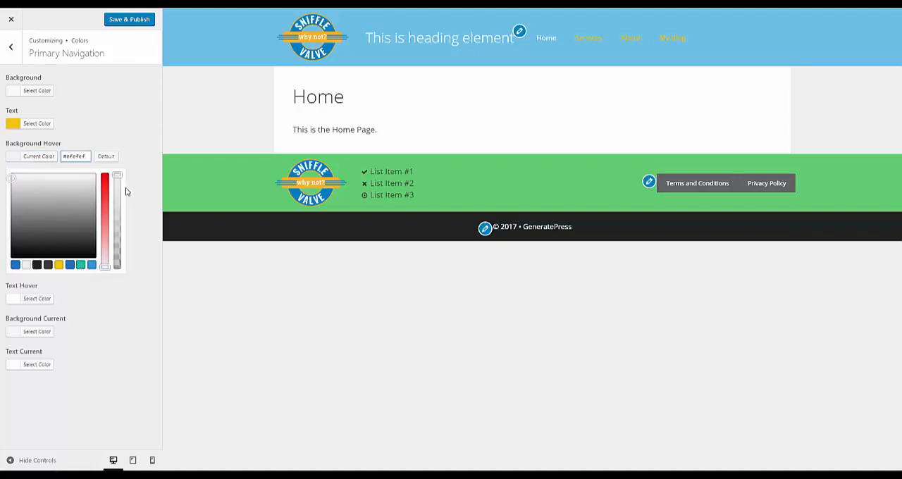
pyautogui.moveTo(84, 155); pyautogui.dragTo(22, 159)
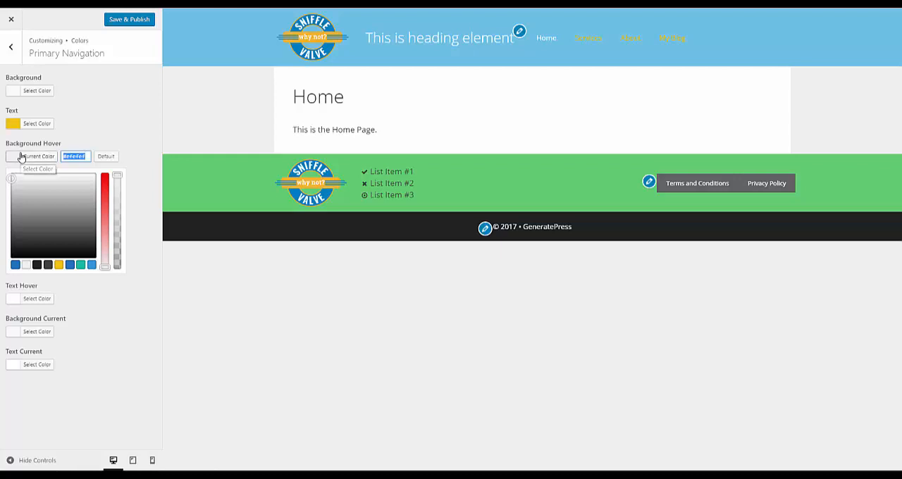
pyautogui.write('fff')
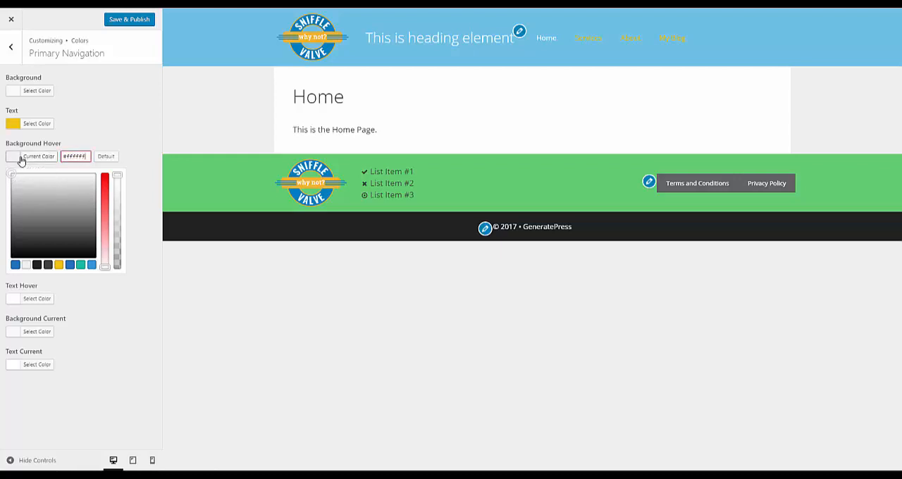
pyautogui.click(131, 109)
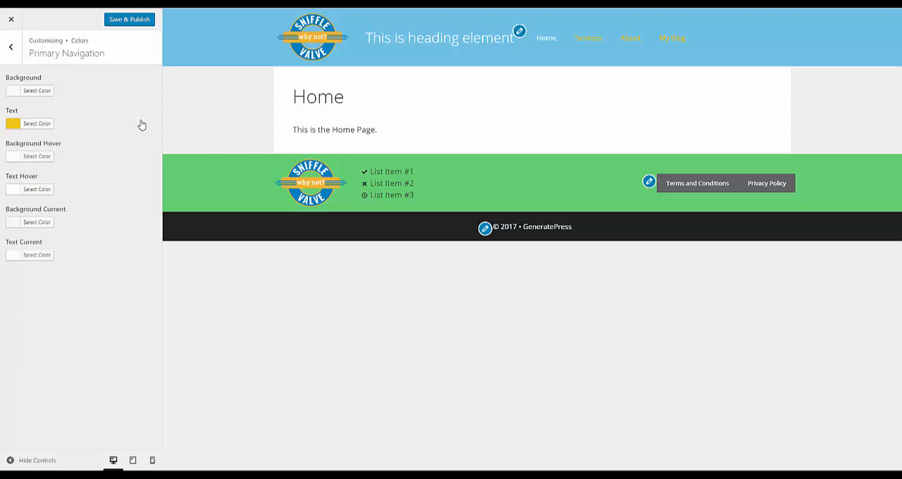
pyautogui.click(51, 159)
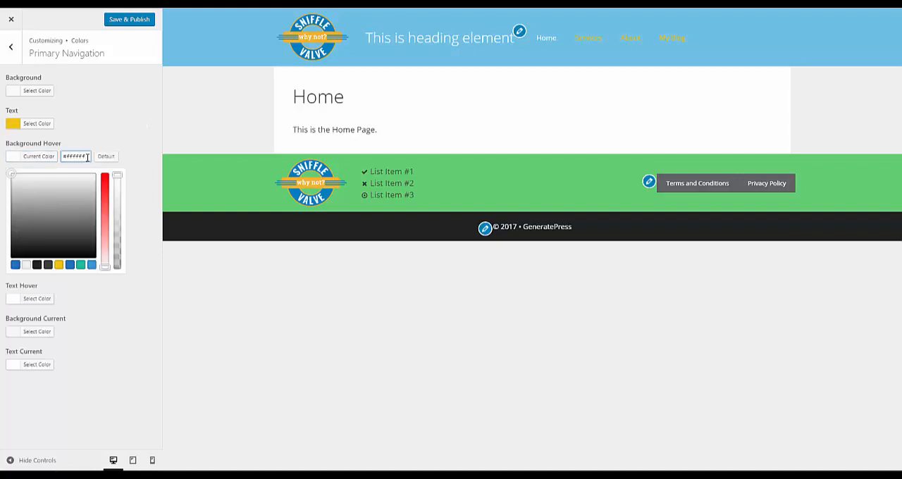
pyautogui.moveTo(85, 157); pyautogui.dragTo(58, 156)
pyautogui.press('BackSpace')
pyautogui.click(124, 106)
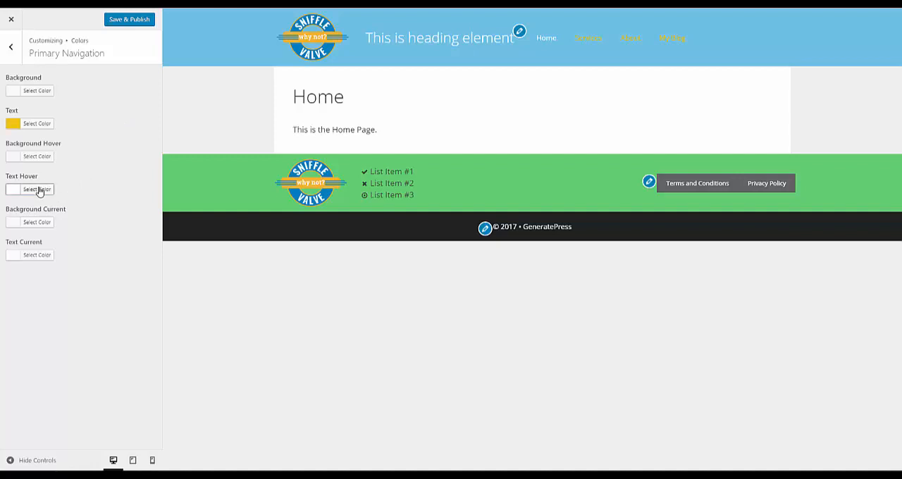
# - Check the primary navigation's Text Hover color, and save and publish the color changes
pyautogui.click(39, 188)
pyautogui.click(125, 140)
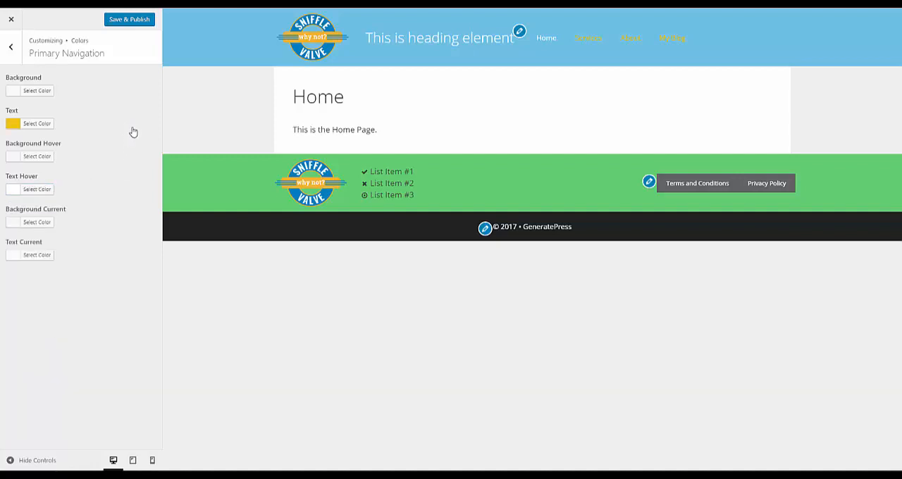
pyautogui.click(132, 21)
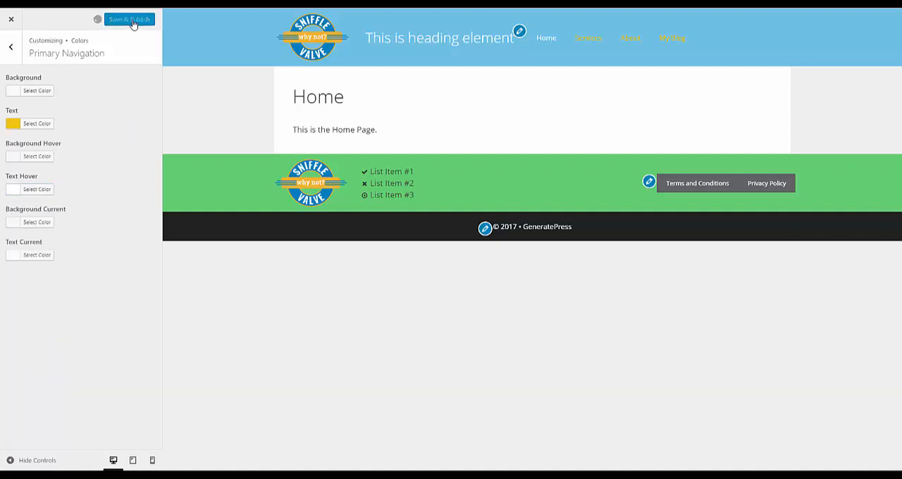
# - Set the primary navigation's font size to 22 px in the Typography settings
pyautogui.click(11, 49)
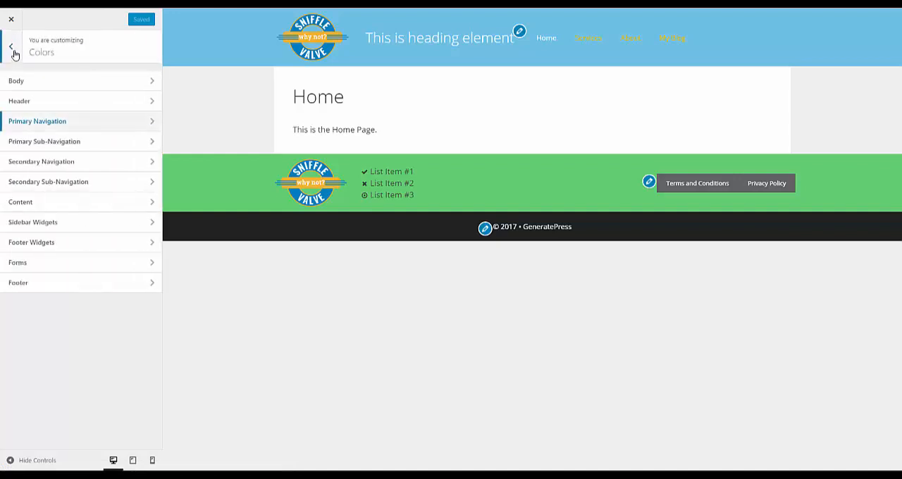
pyautogui.click(13, 55)
pyautogui.click(52, 183)
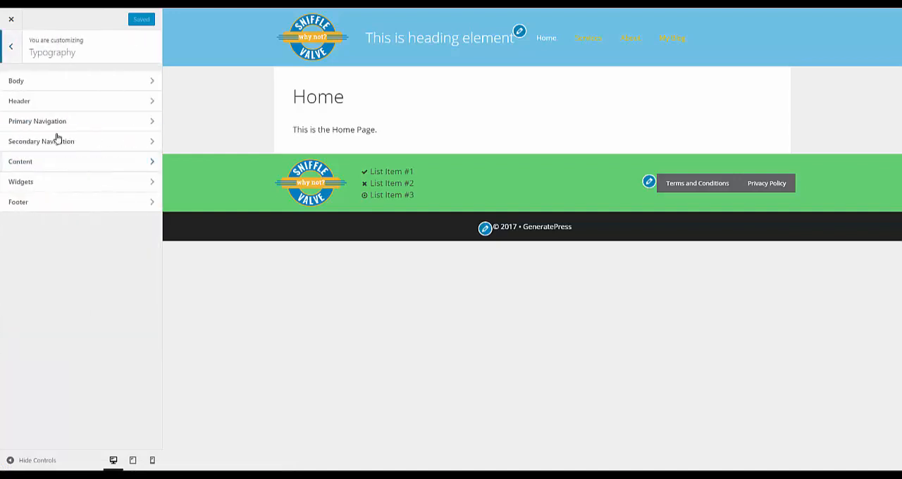
pyautogui.click(60, 122)
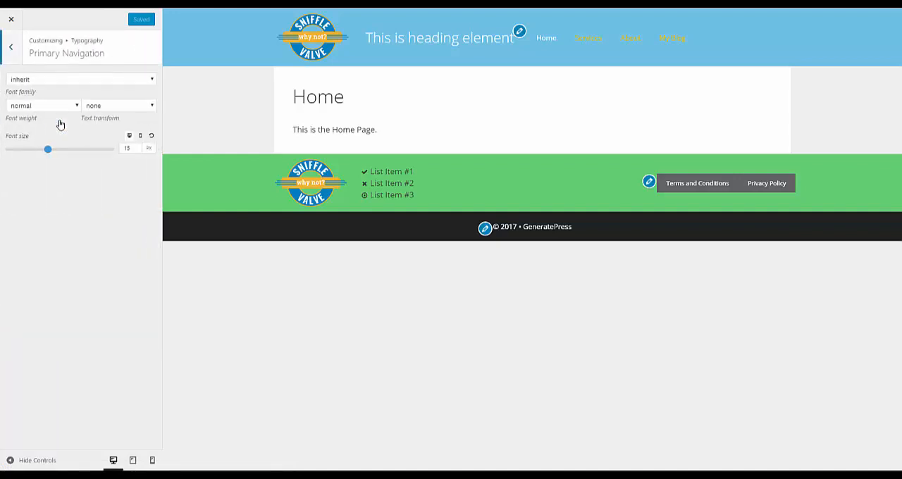
pyautogui.doubleClick(127, 148)
pyautogui.write('22')
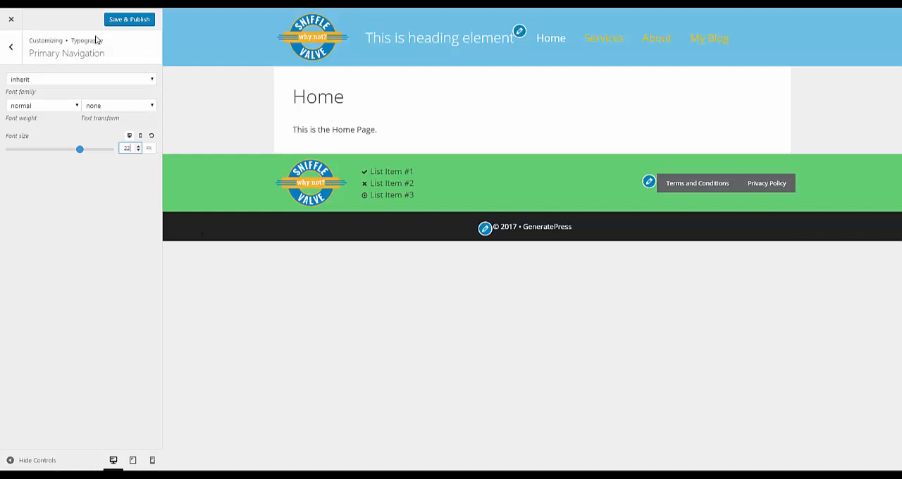
# - Set the primary navigation's Text color to the dark gray palette color #3f3f3f in the Colors settings
pyautogui.click(10, 48)
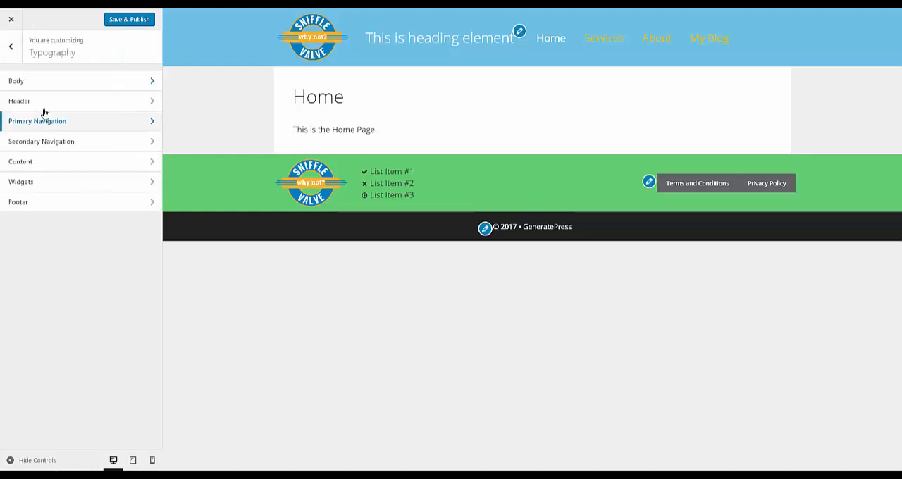
pyautogui.click(11, 46)
pyautogui.click(44, 165)
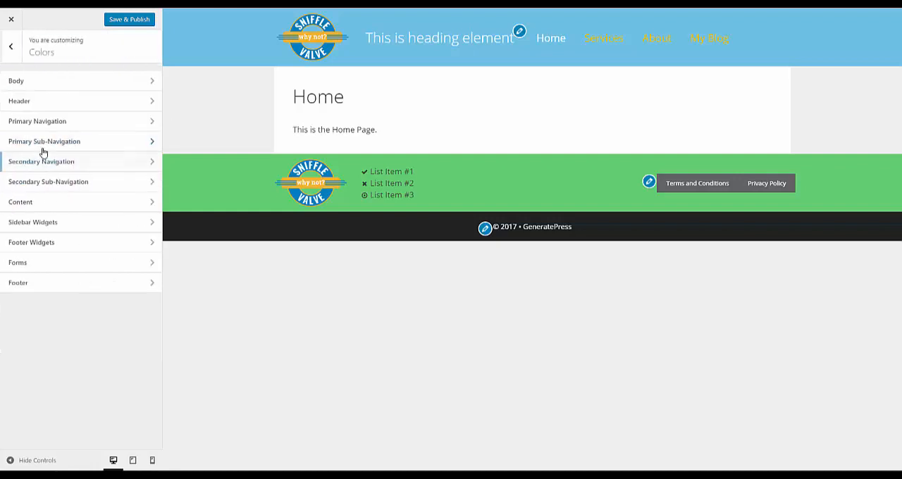
pyautogui.click(45, 127)
pyautogui.click(45, 122)
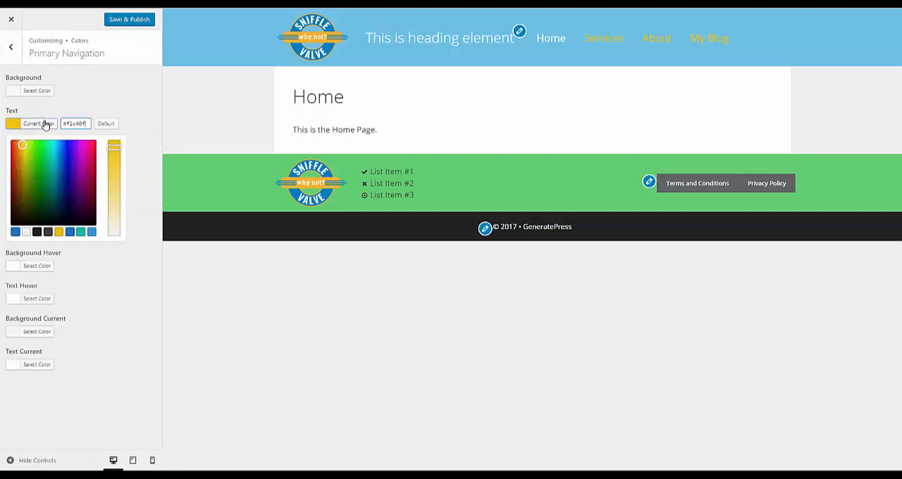
pyautogui.click(48, 233)
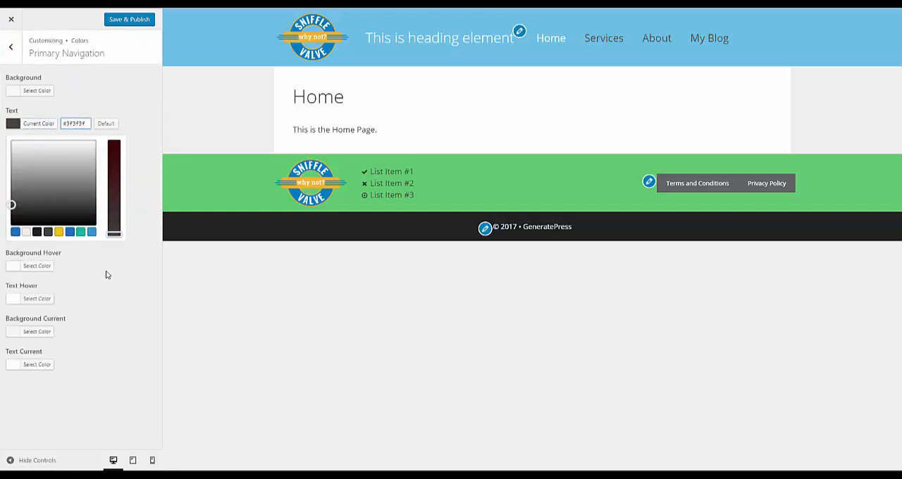
pyautogui.click(130, 104)
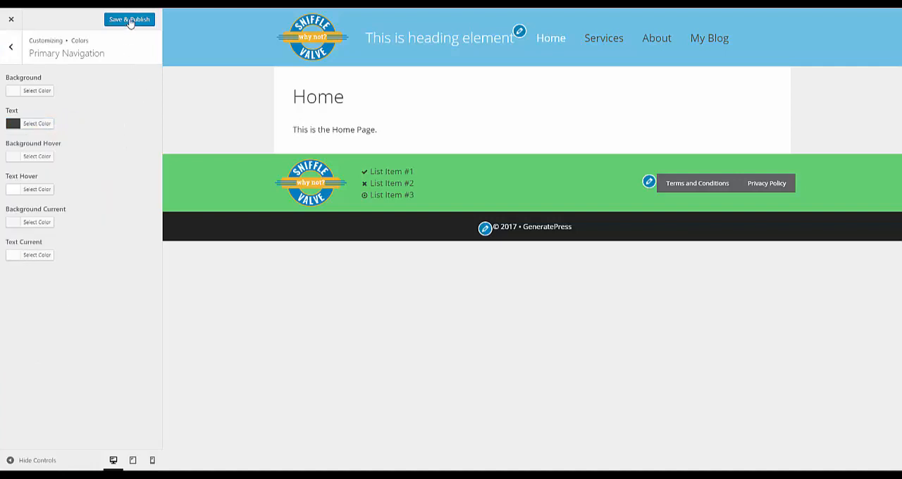
# - Save and publish the color change, and preview the Services and About pages
pyautogui.click(130, 20)
pyautogui.click(613, 39)
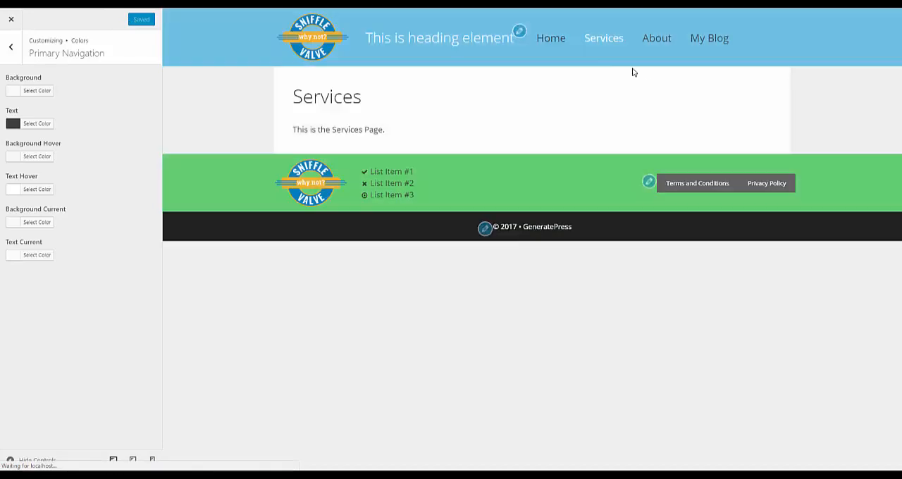
pyautogui.click(656, 40)
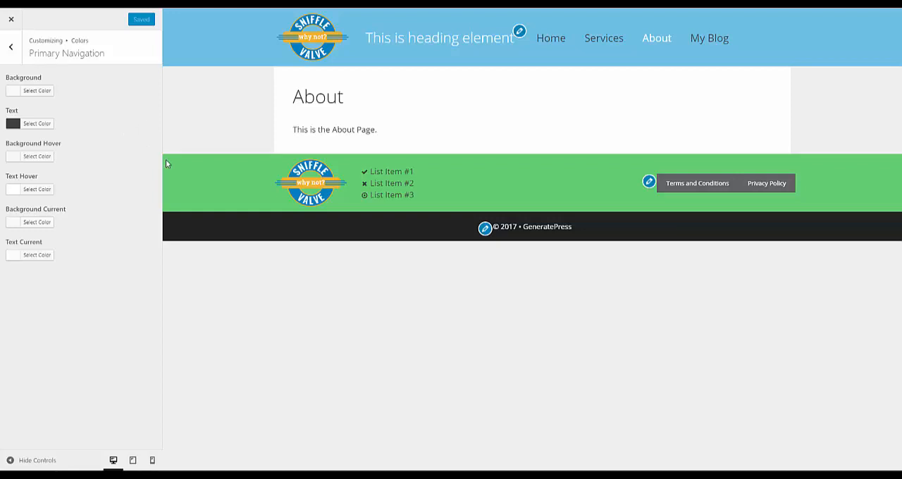
# - Clear the secondary navigation's Background color in the Colors settings
pyautogui.click(9, 48)
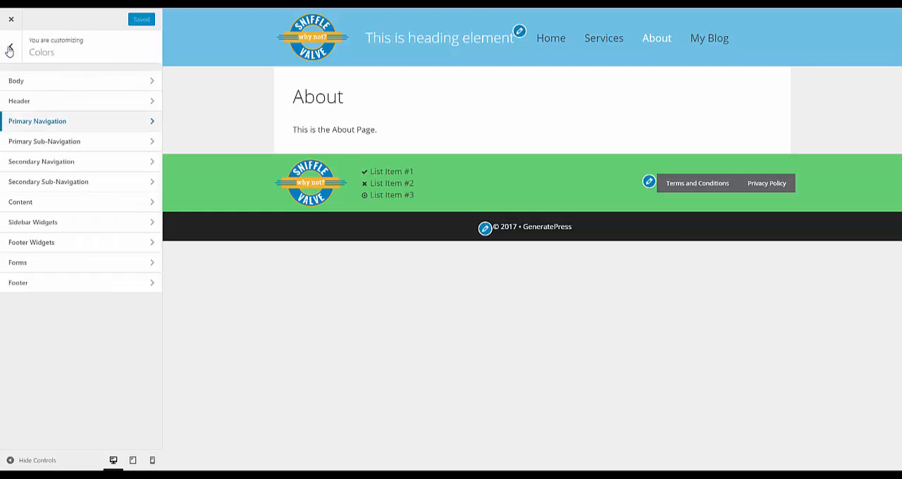
pyautogui.click(66, 162)
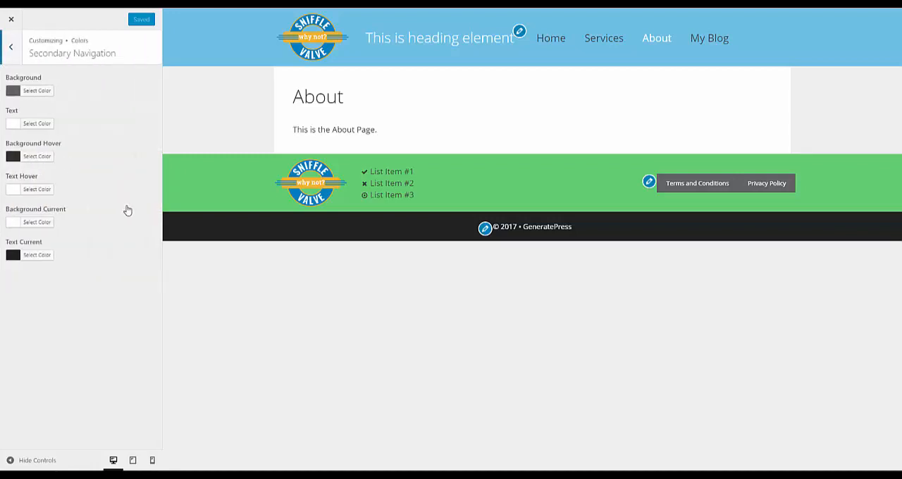
pyautogui.click(39, 91)
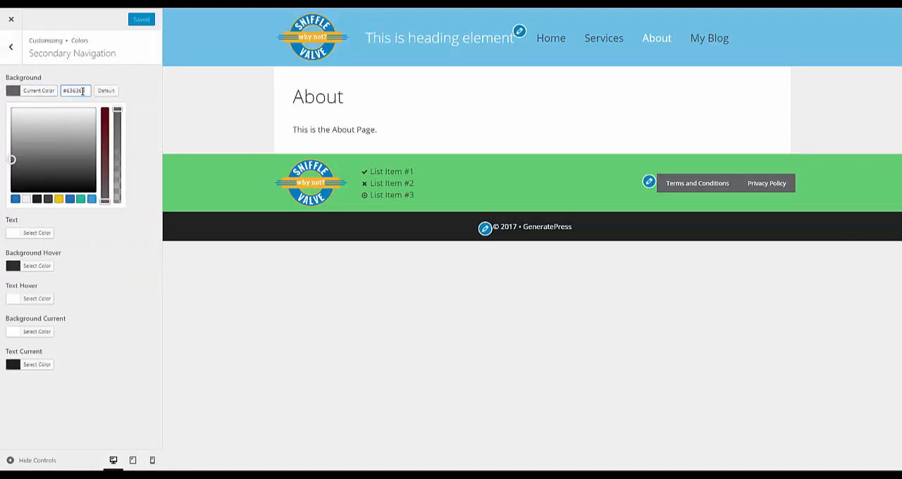
pyautogui.moveTo(73, 93); pyautogui.dragTo(46, 95)
pyautogui.press('BackSpace')
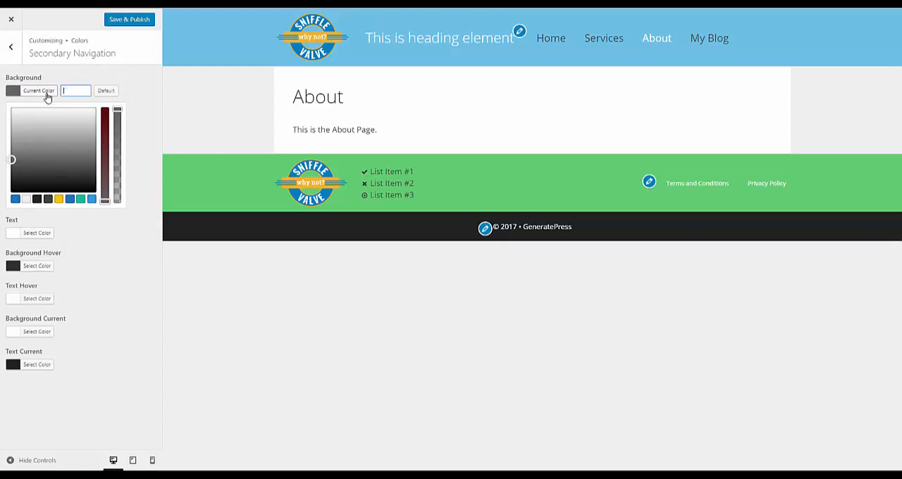
pyautogui.click(144, 90)
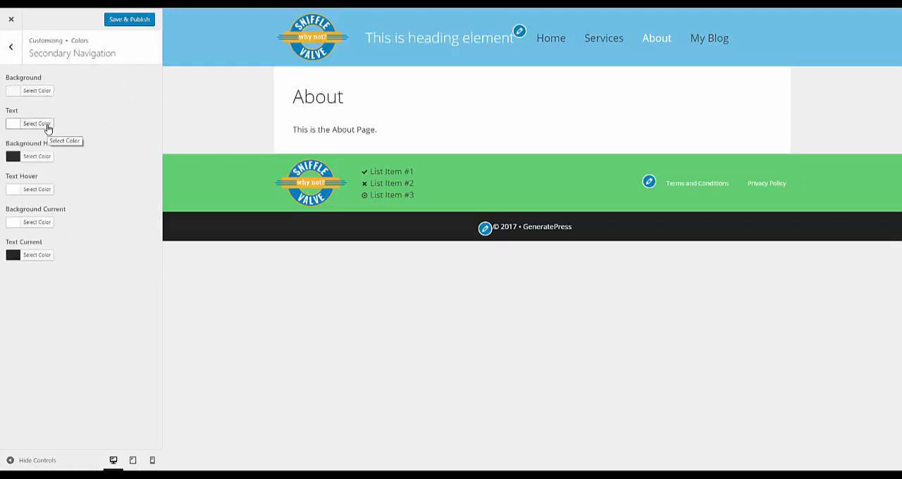
# - Set the secondary navigation's Text color to the dark gray palette color #3f3f3f
pyautogui.click(37, 124)
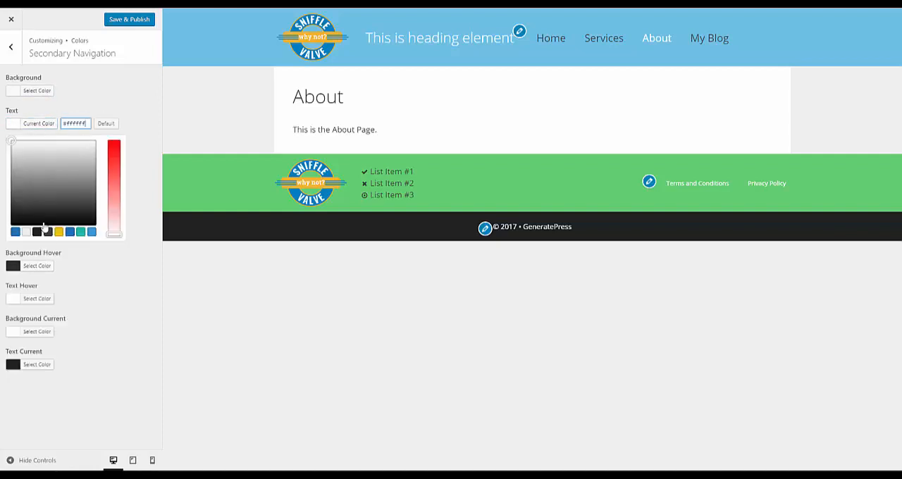
pyautogui.click(48, 231)
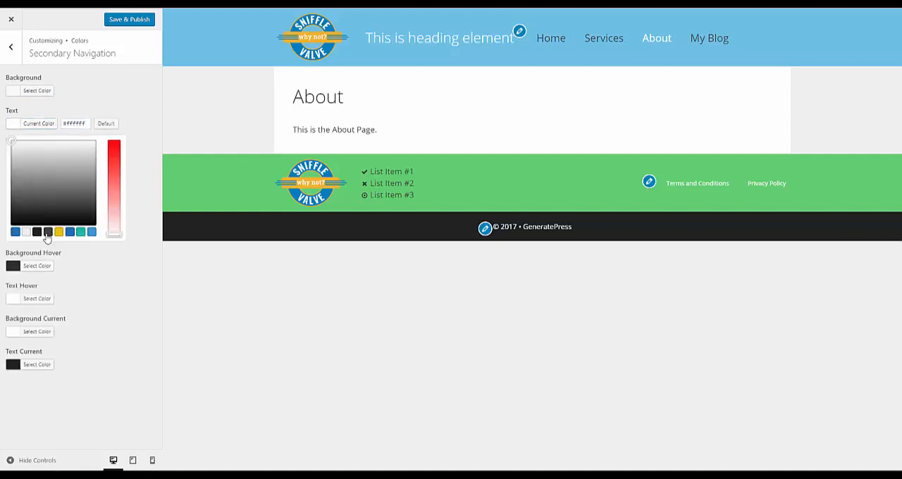
pyautogui.click(144, 189)
# - Clear the secondary navigation's Background Hover color and check its Text Hover color
pyautogui.click(37, 156)
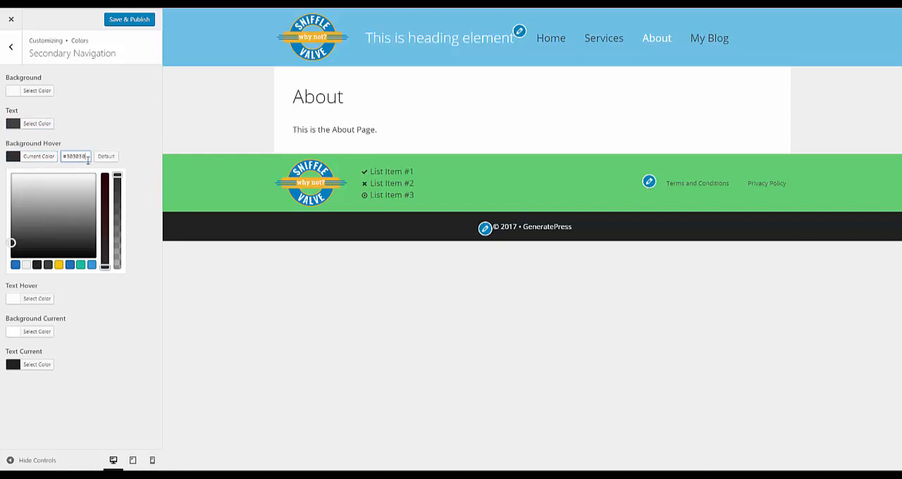
pyautogui.moveTo(78, 160); pyautogui.dragTo(46, 156)
pyautogui.press('BackSpace')
pyautogui.click(146, 149)
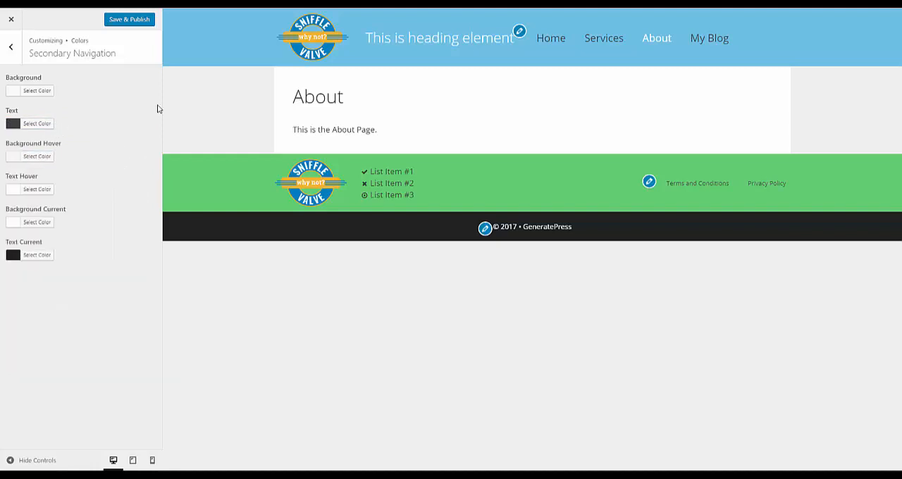
pyautogui.click(36, 191)
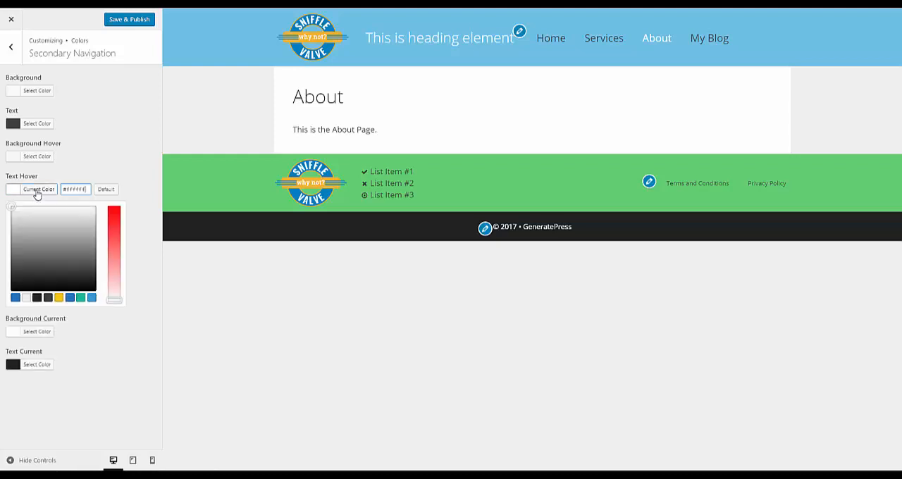
pyautogui.click(139, 155)
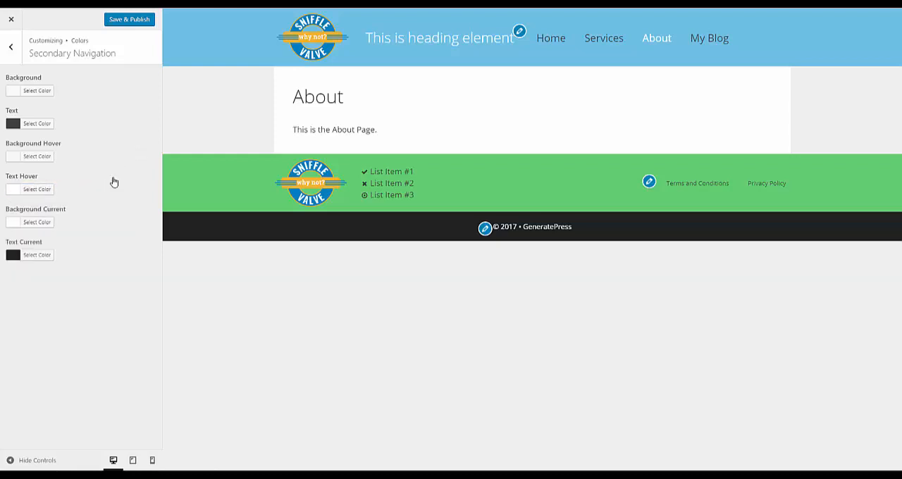
# - Clear the secondary navigation's Background Current color
pyautogui.click(37, 222)
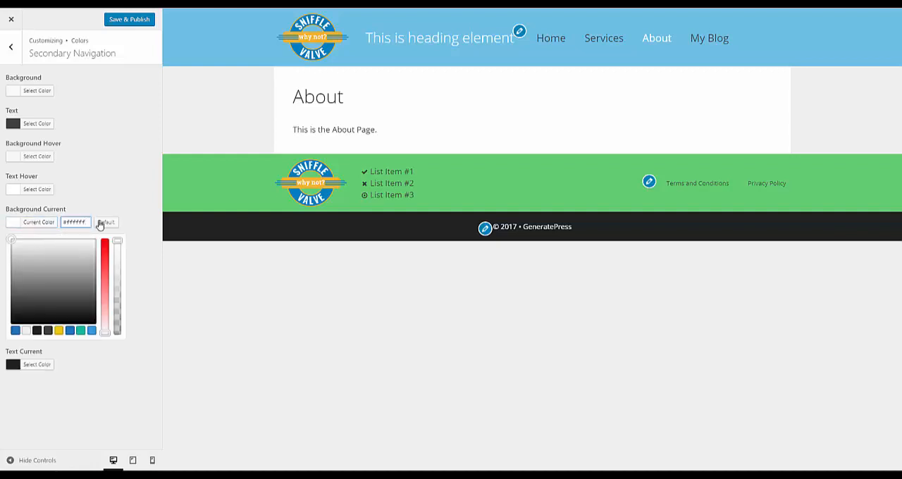
pyautogui.moveTo(85, 222); pyautogui.dragTo(17, 216)
pyautogui.press('BackSpace')
pyautogui.click(103, 131)
# - Set the secondary navigation's Text Current color to #ffffff
pyautogui.click(50, 255)
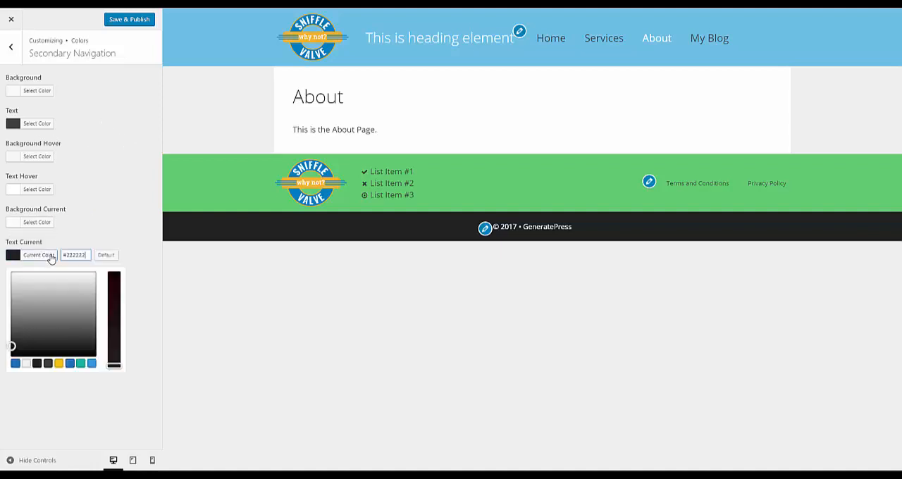
pyautogui.tripleClick(87, 255)
pyautogui.write('ffffff')
pyautogui.click(102, 213)
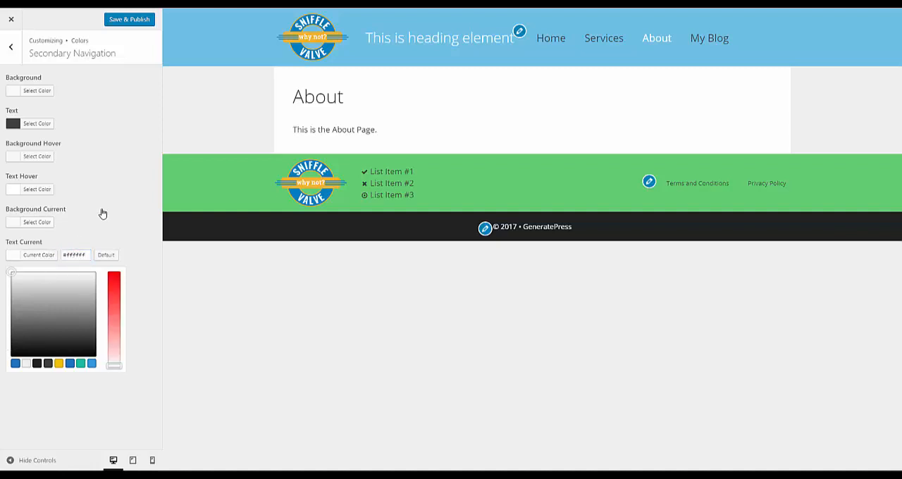
# - Set the secondary navigation's font size to 18 px in the Typography settings, and save and publish the changes
pyautogui.click(12, 48)
pyautogui.click(11, 48)
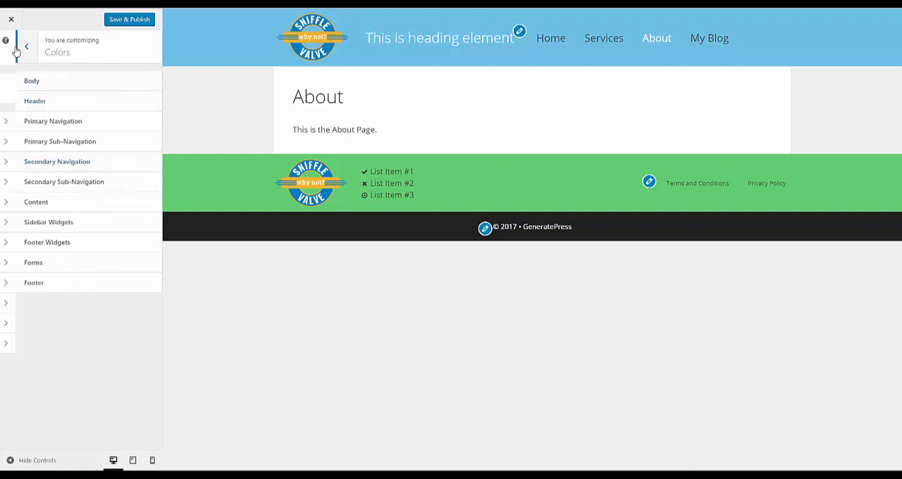
pyautogui.click(37, 183)
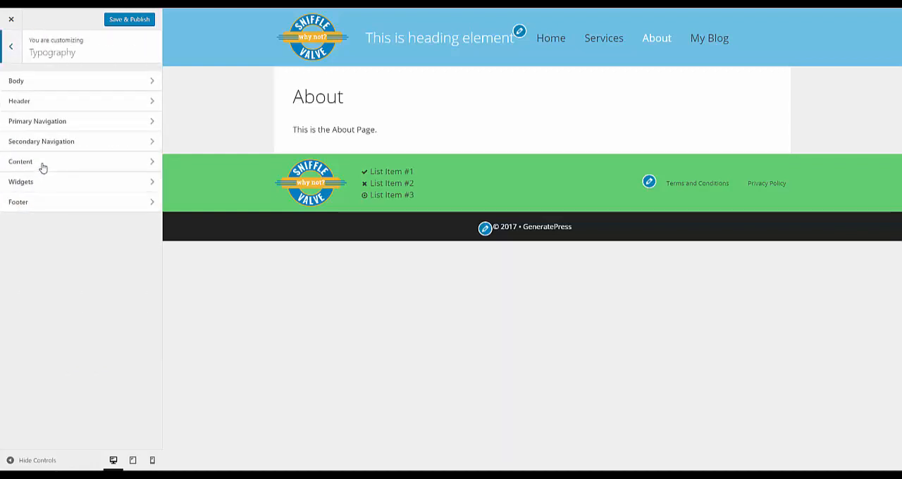
pyautogui.click(46, 145)
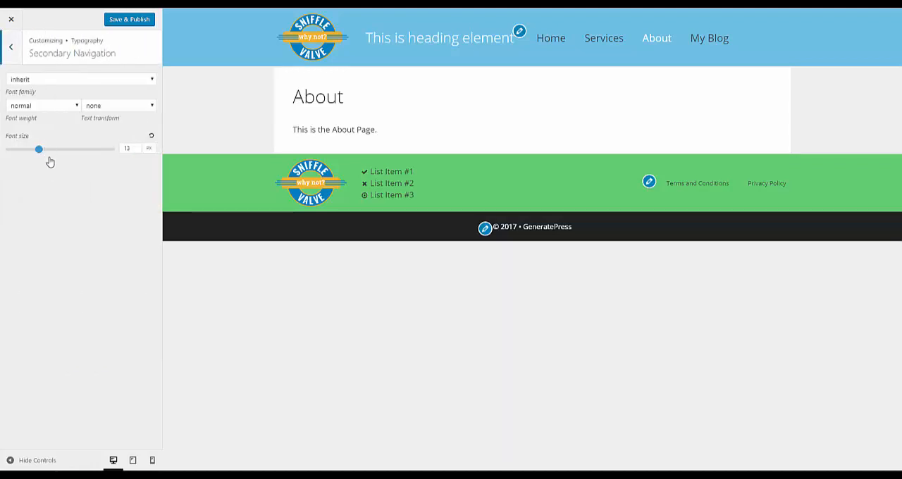
pyautogui.doubleClick(128, 150)
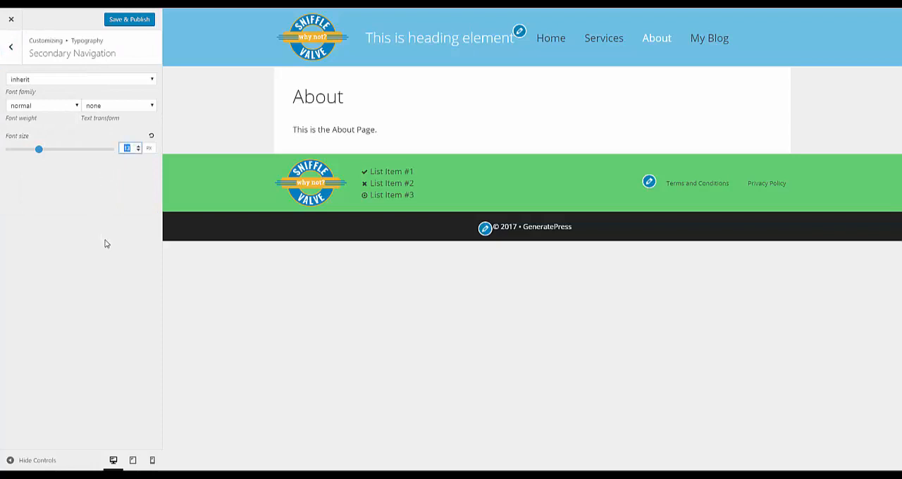
pyautogui.write('18')
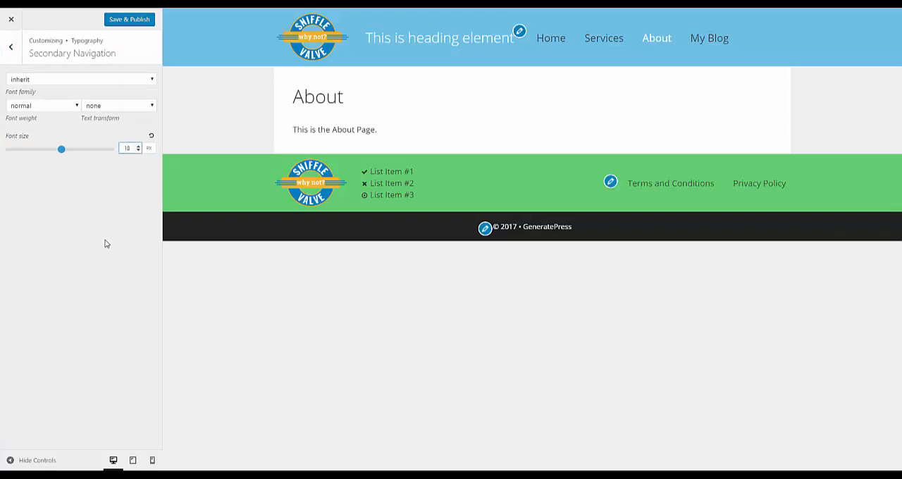
pyautogui.click(136, 25)
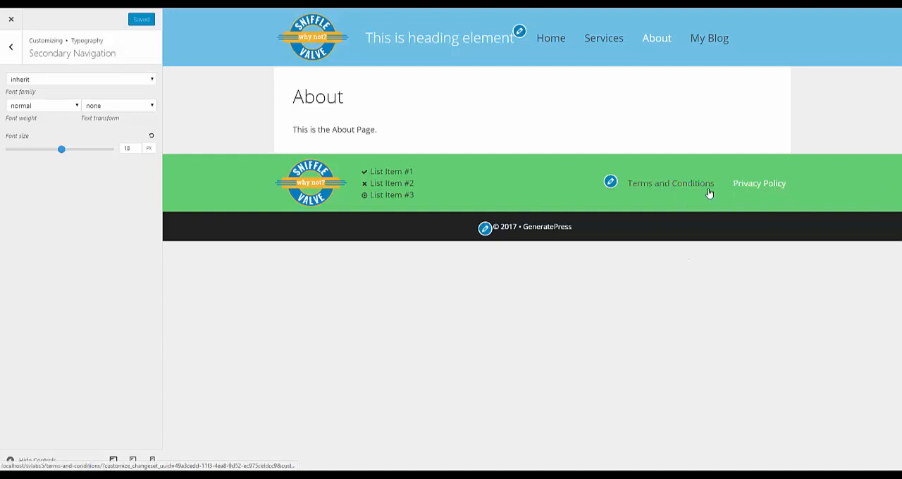
# - Preview the Terms and Conditions, Privacy Policy and Home pages to check the menus' current-item styling
pyautogui.click(679, 184)
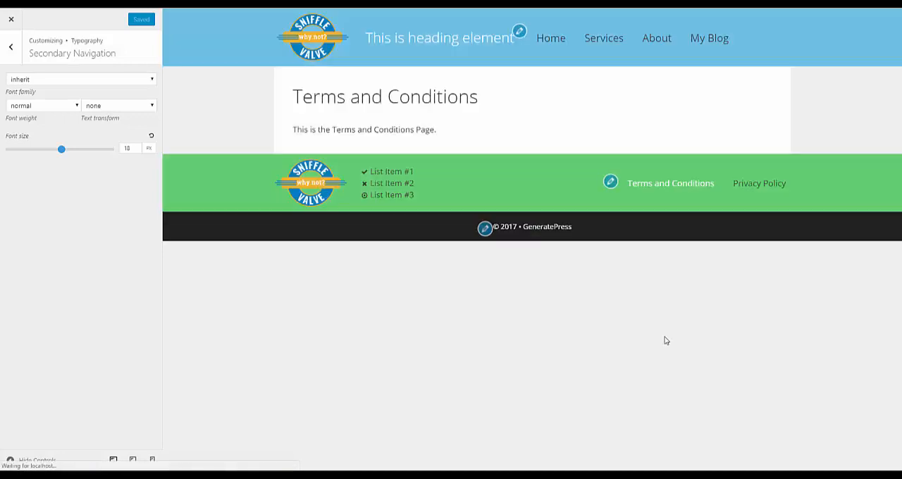
pyautogui.click(750, 191)
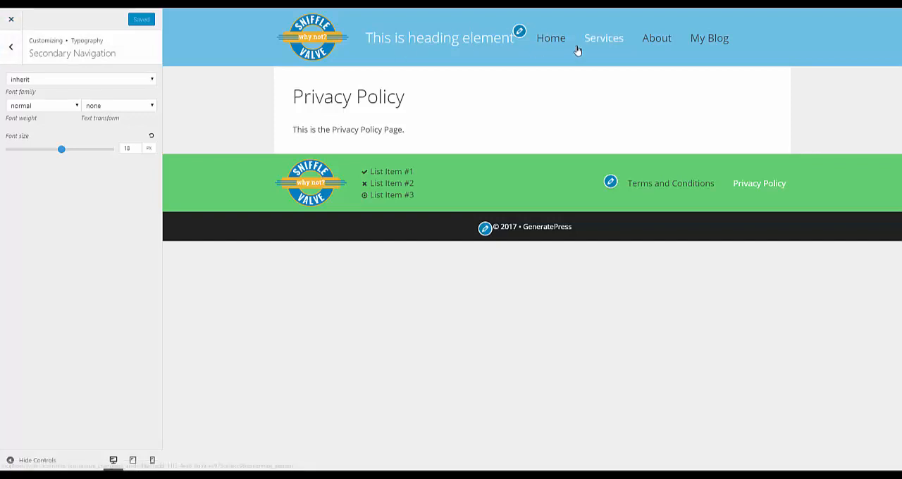
pyautogui.click(553, 42)
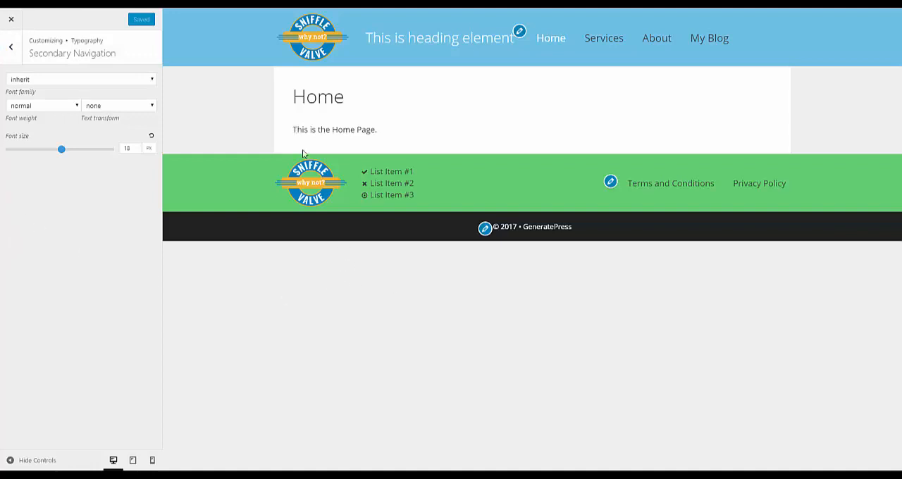
# - Leave the Customizer and open the Simple CSS editor from the WordPress dashboard
pyautogui.click(13, 51)
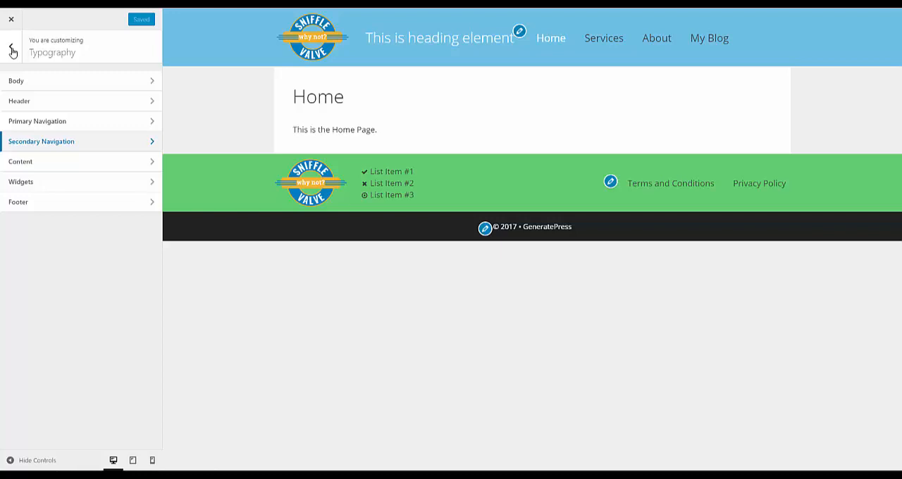
pyautogui.click(12, 50)
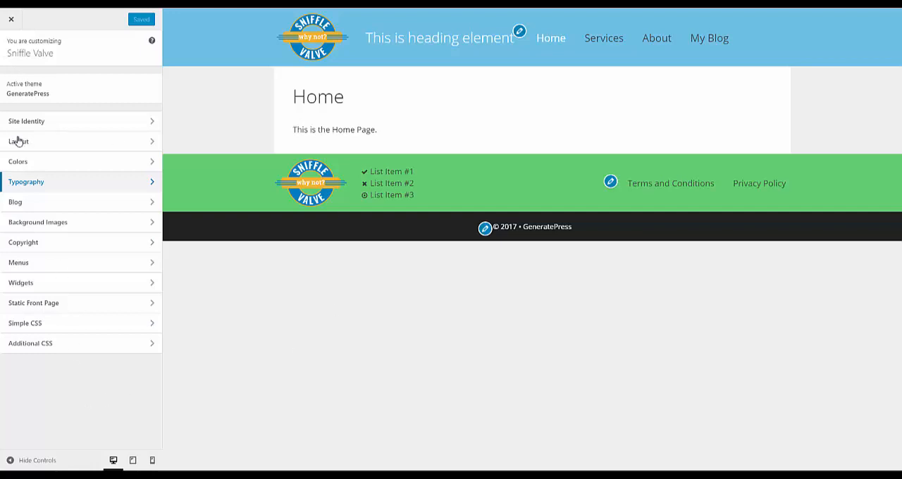
pyautogui.click(16, 25)
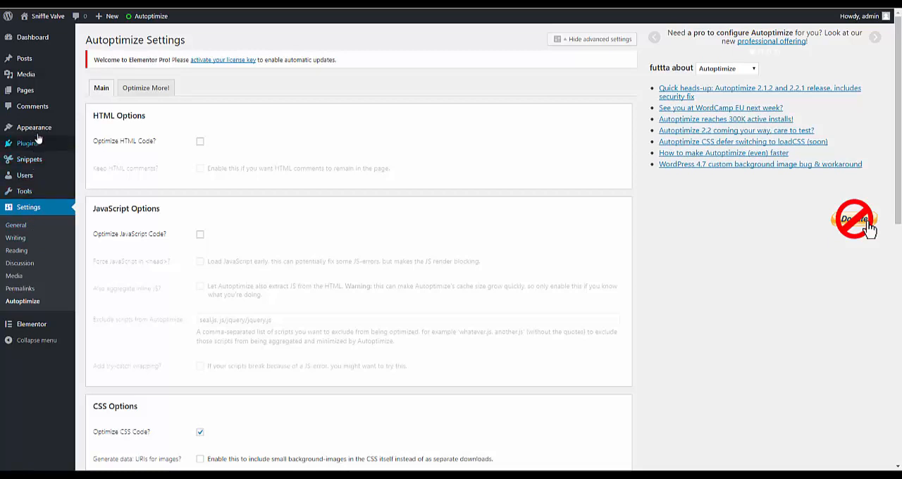
pyautogui.moveTo(42, 128)
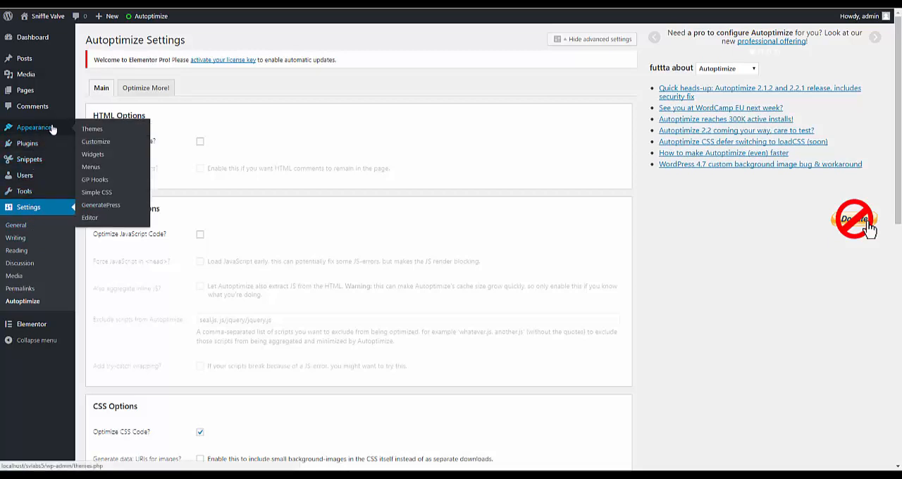
pyautogui.click(97, 193)
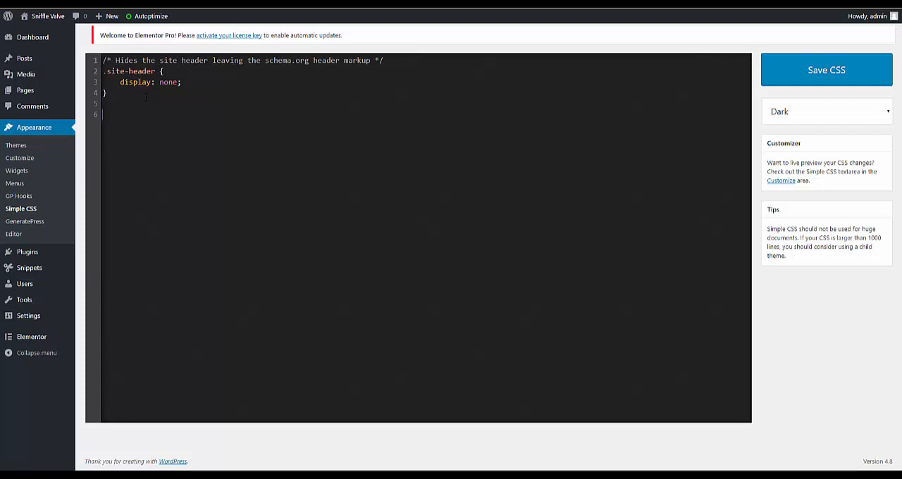
# - Add CSS that center-aligns the GP secondary navigation with width 23.9% and auto side margins, save it, and reload the Privacy Policy page
pyautogui.write('/* Center aligns the GP secondary navigation - adjust width percentage as required */ .secondary-nav-float-right .secondary-navigation { \tfloat: none; \tposition: relative; \twidth: 23.9%; \tmargin-left: auto; \tmargin-right: auto; }')
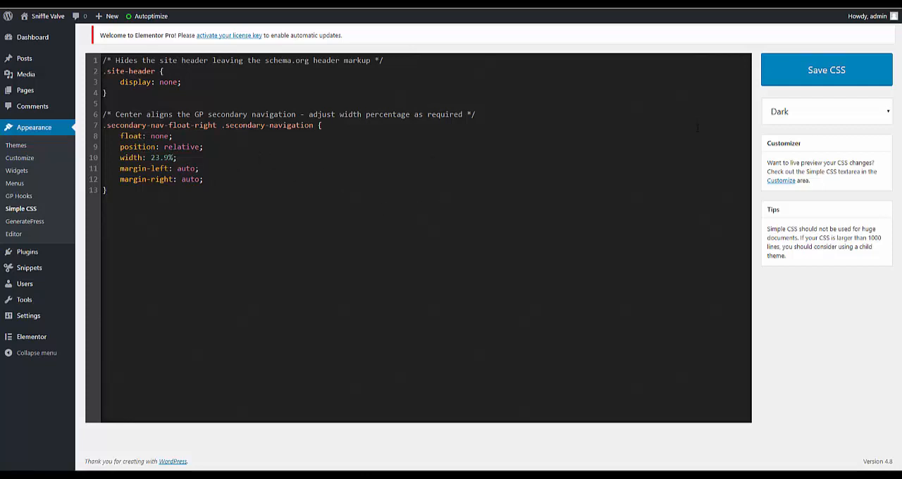
pyautogui.click(807, 80)
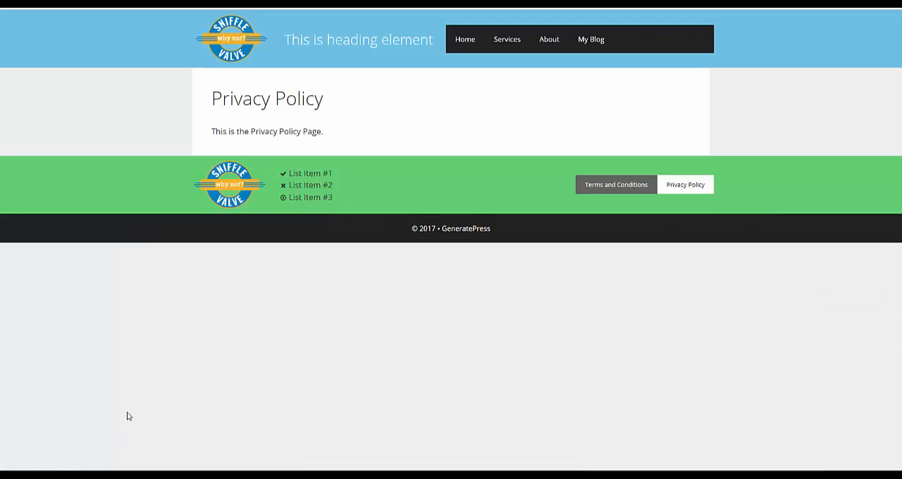
pyautogui.rightClick(128, 413)
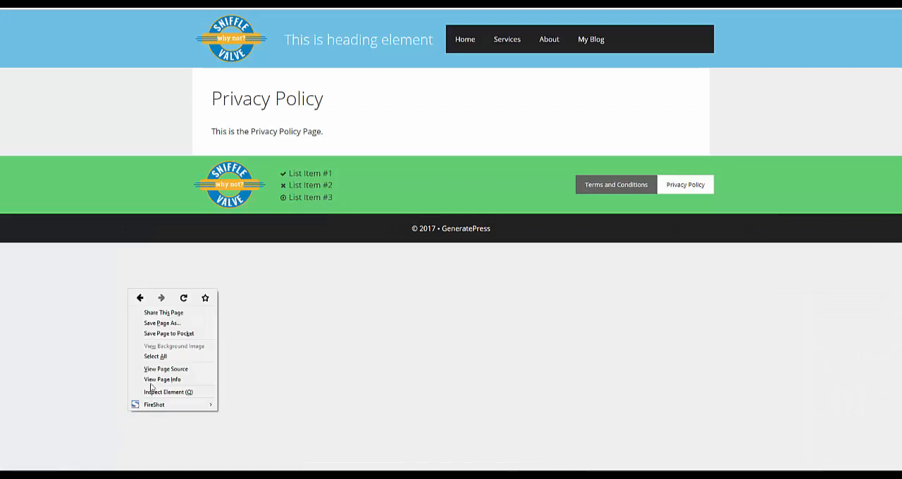
pyautogui.click(183, 299)
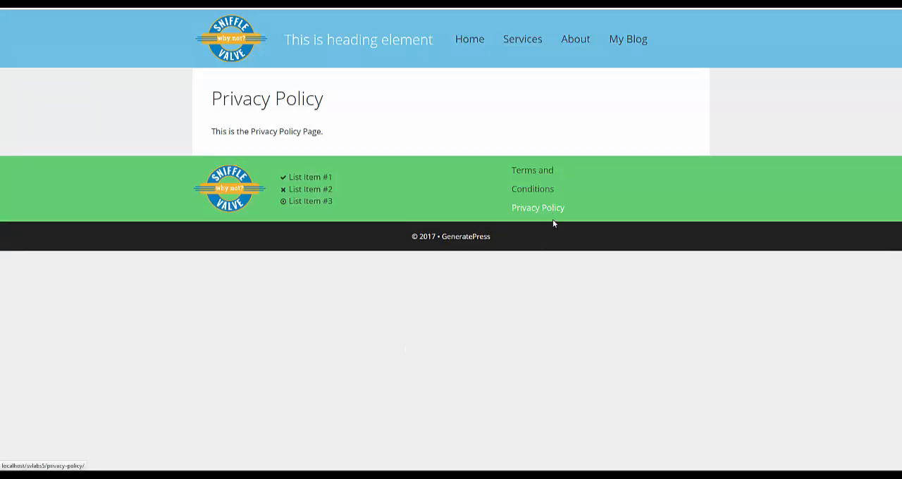
# - Try a secondary navigation width of 50% in the CSS, save it, and reload the Privacy Policy page
pyautogui.click(79, 475)
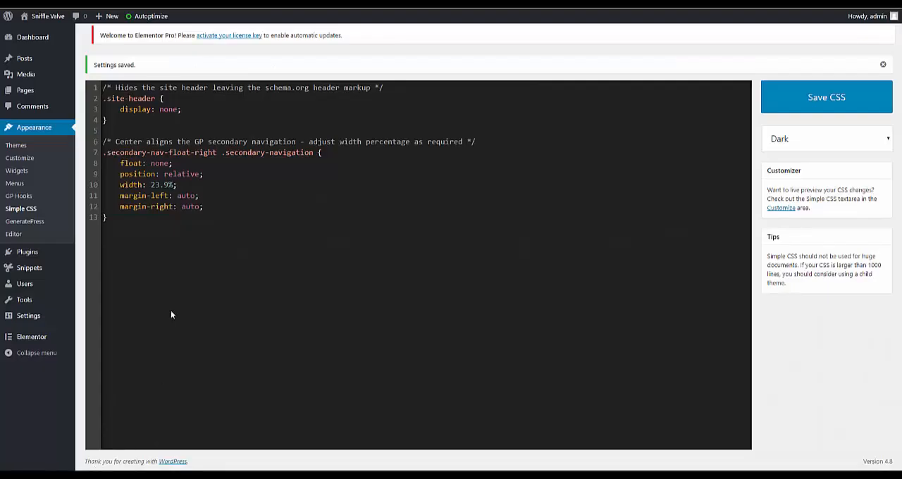
pyautogui.moveTo(152, 185); pyautogui.dragTo(168, 185)
pyautogui.write('50')
pyautogui.click(810, 99)
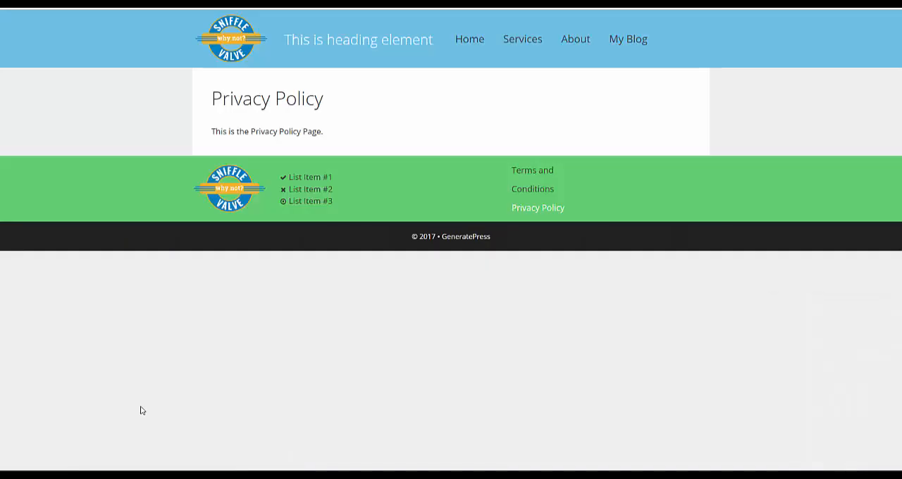
pyautogui.rightClick(149, 398)
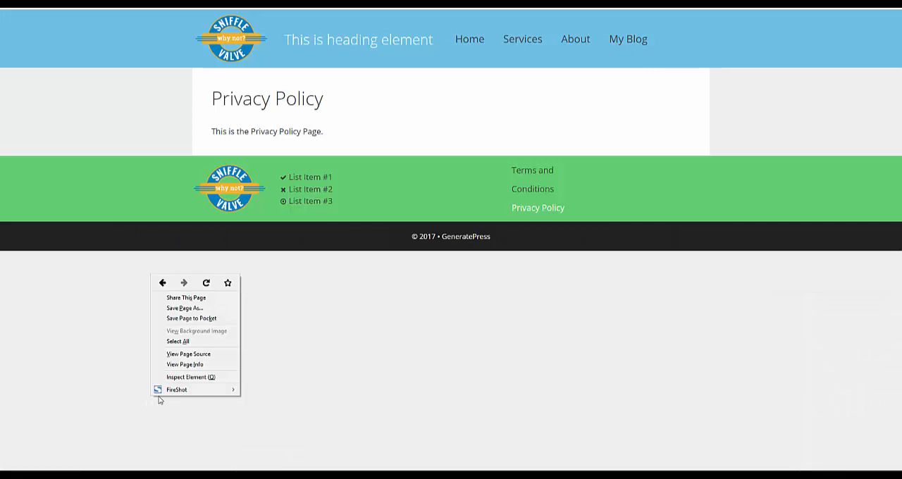
pyautogui.click(210, 283)
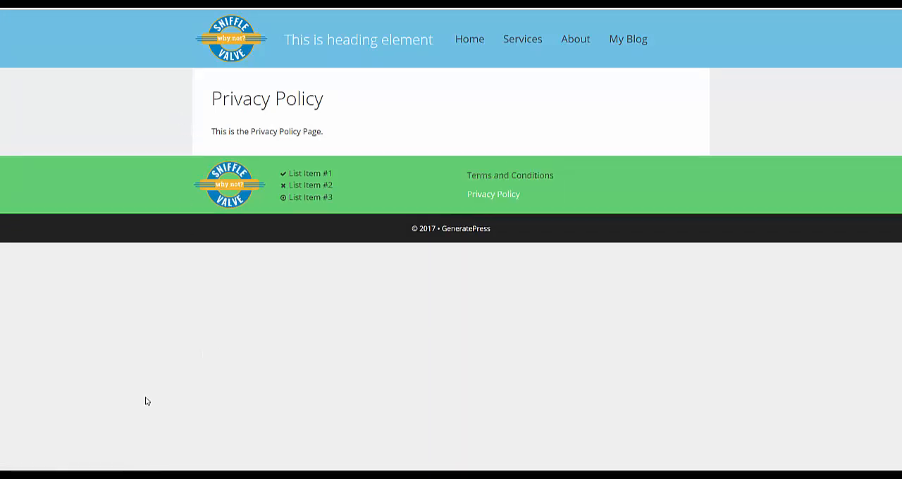
# - Set the secondary navigation width to 80% in the CSS, save it, and reload the Privacy Policy page
pyautogui.hotkey('ctrl', 'Tab')
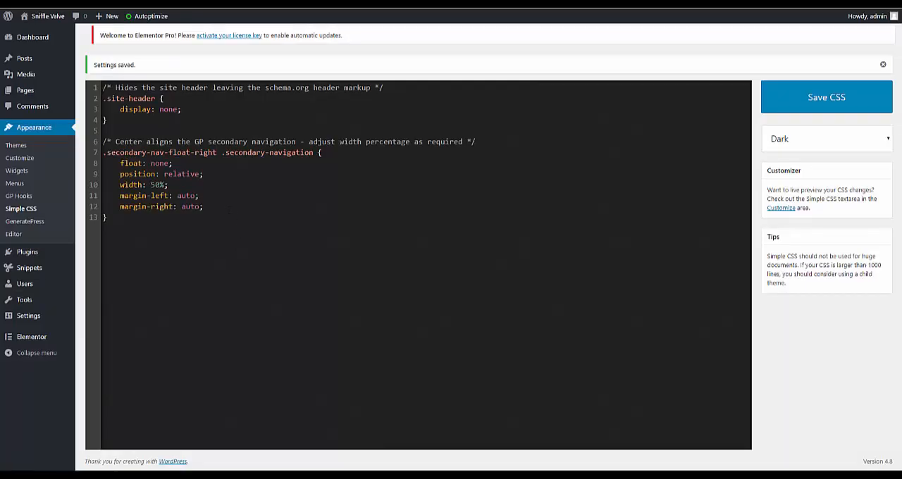
pyautogui.moveTo(150, 185); pyautogui.dragTo(163, 185)
pyautogui.write('80')
pyautogui.click(798, 99)
pyautogui.hotkey('ctrl', 'Tab')
pyautogui.rightClick(159, 355)
pyautogui.click(213, 362)
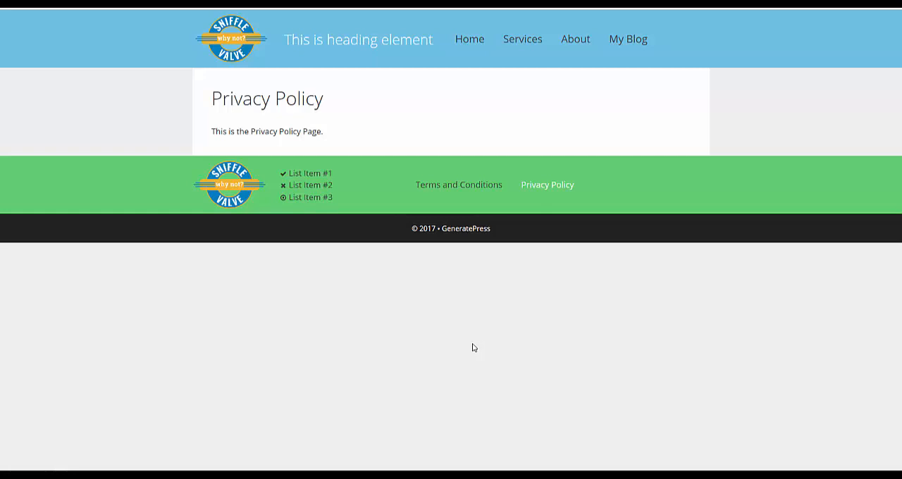
# - Check the header and footer on the My Blog page, and return to the Home page
pyautogui.click(624, 36)
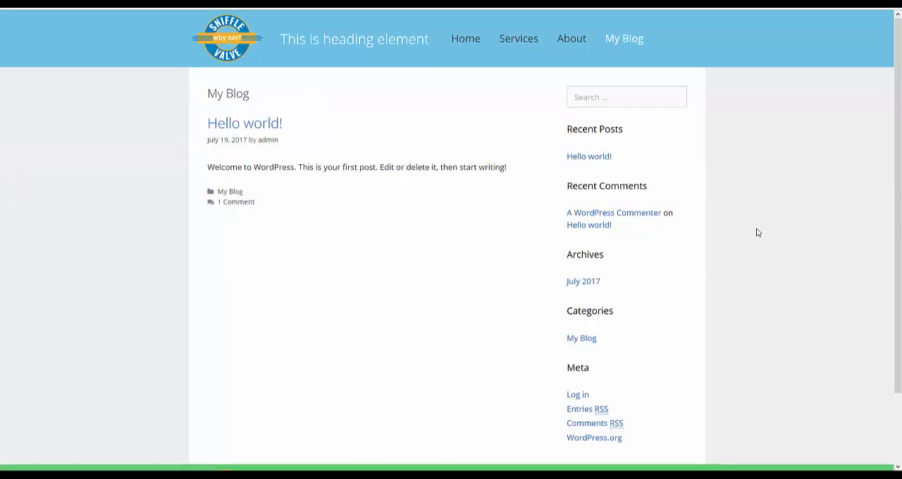
pyautogui.scroll(-2, 757, 233)
pyautogui.scroll(2, 757, 233)
pyautogui.scroll(-2, 757, 232)
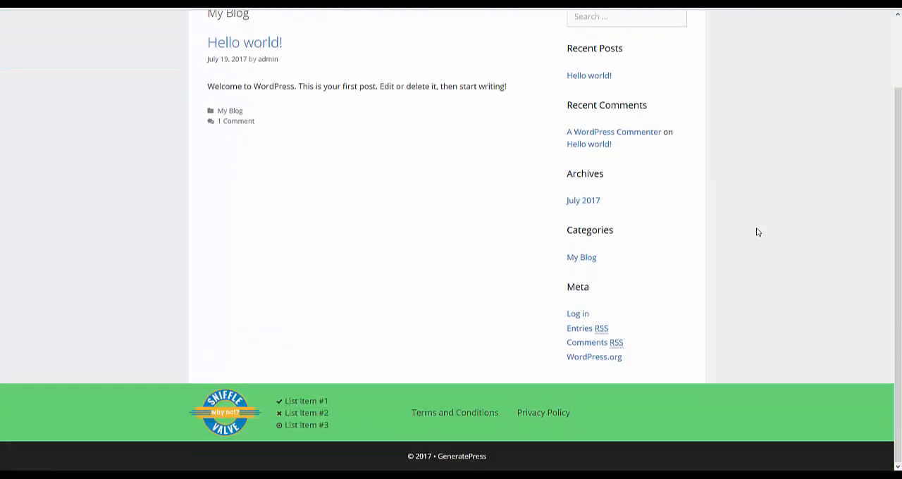
pyautogui.scroll(2, 757, 232)
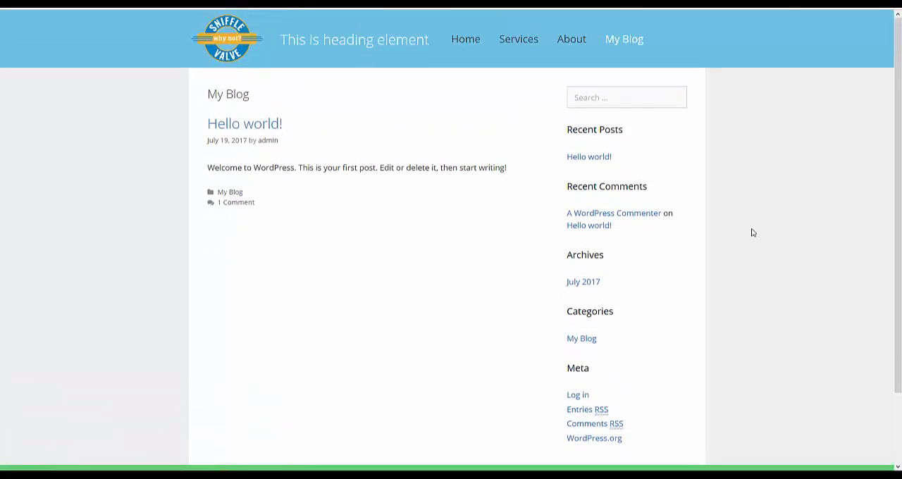
pyautogui.click(471, 41)
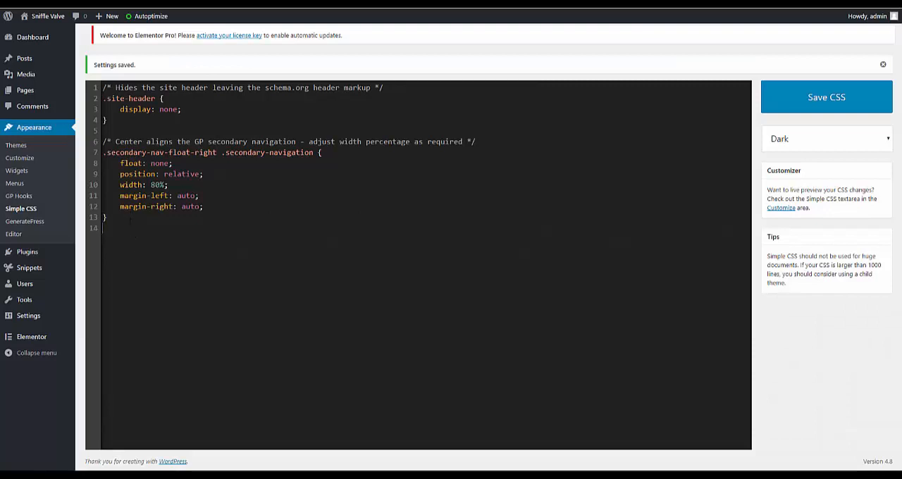
# - Add a min-width 769px media query that floats the sticky primary menu right with relative position, and save the CSS
pyautogui.write('/* Moves sticky primary navigation to the right */ @media (min-width: 769px) {     .navigation-stick #primary-menu {         float: right;         position: relative;     } }')
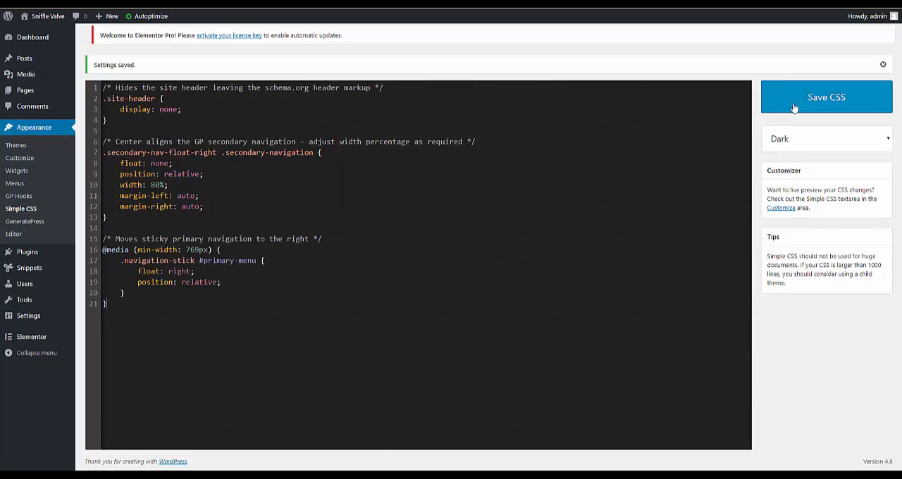
pyautogui.click(795, 111)
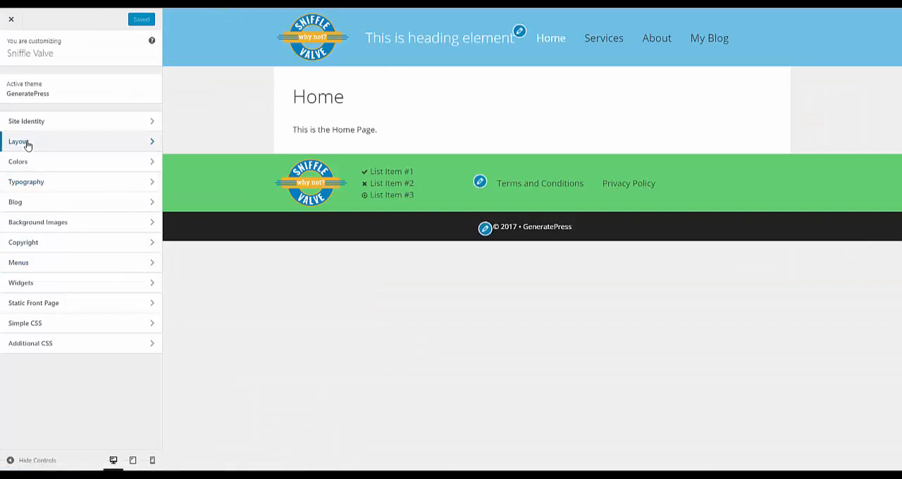
# - Set Sticky Navigation to Both with the Slide transition in the Customizer's Layout settings, and save and publish
pyautogui.click(27, 143)
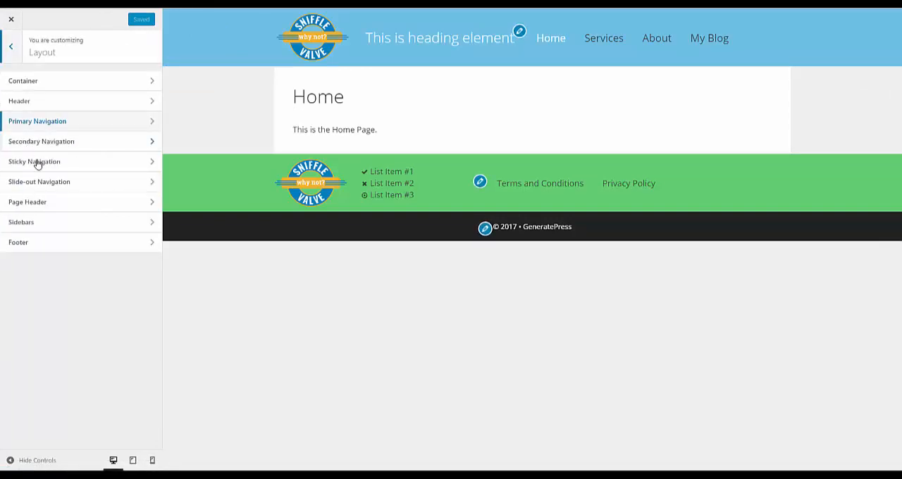
pyautogui.click(36, 162)
pyautogui.click(69, 99)
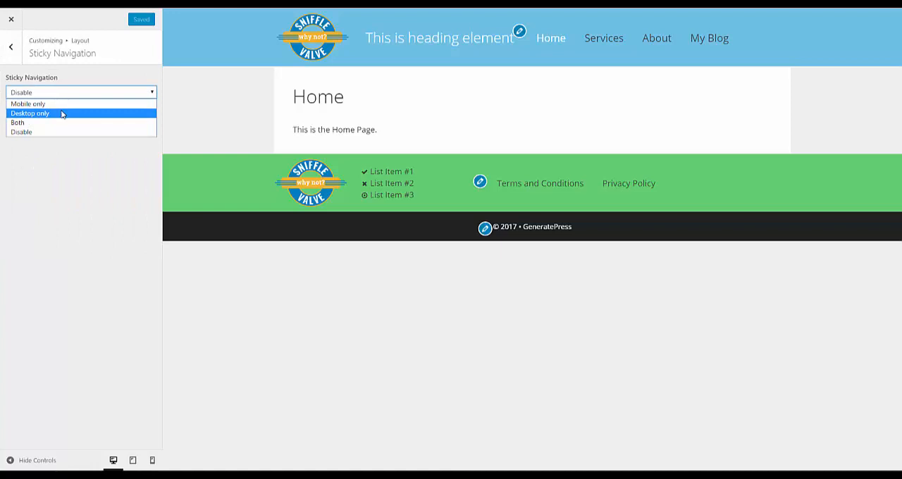
pyautogui.click(58, 123)
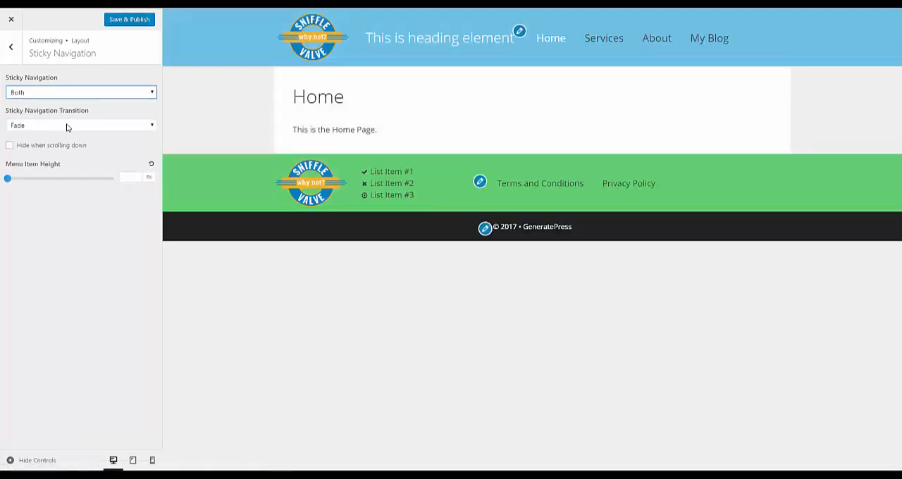
pyautogui.click(66, 126)
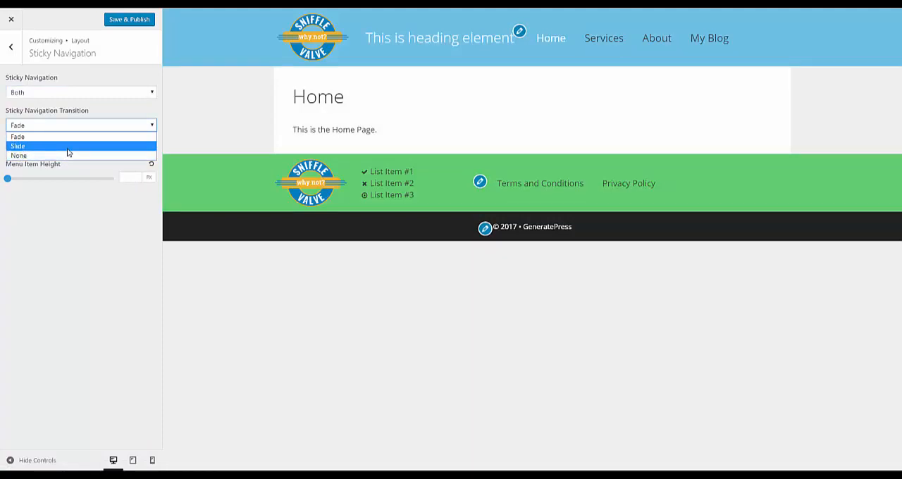
pyautogui.click(67, 146)
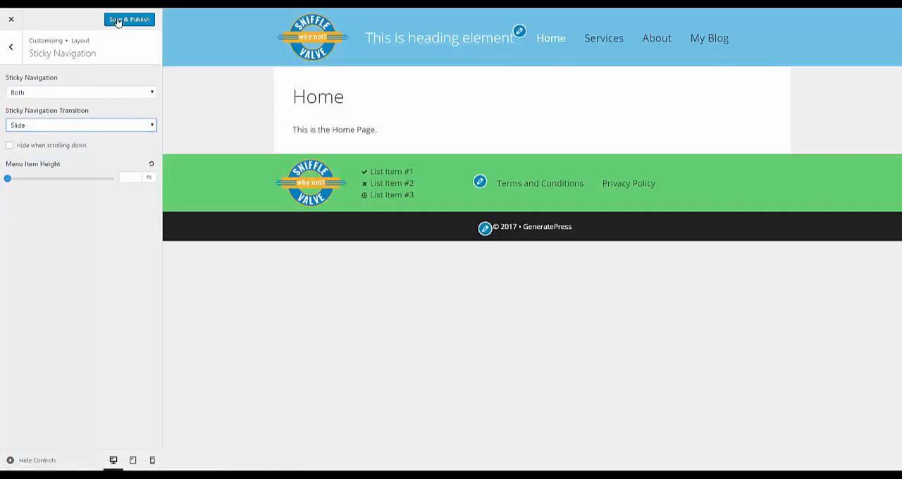
pyautogui.click(117, 21)
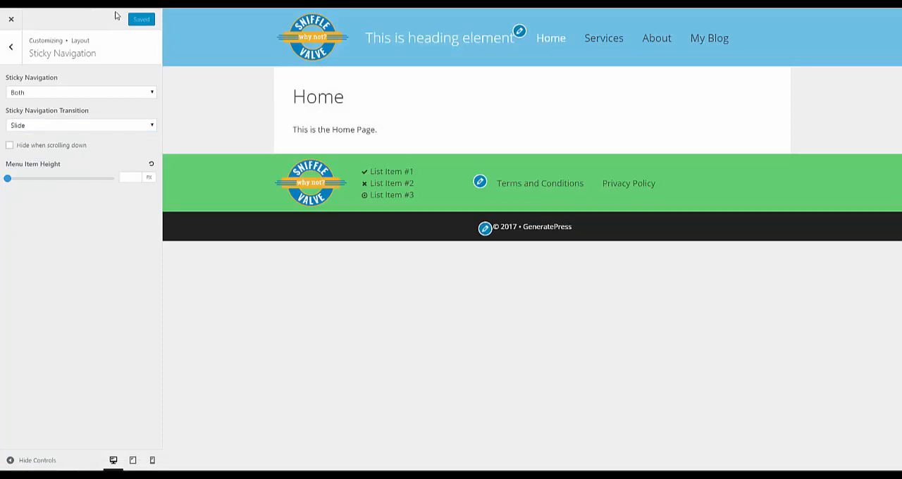
# - Assign sv-logo-100h.png as the Navigation Logo in the Primary Navigation layout settings, and save and publish
pyautogui.click(10, 48)
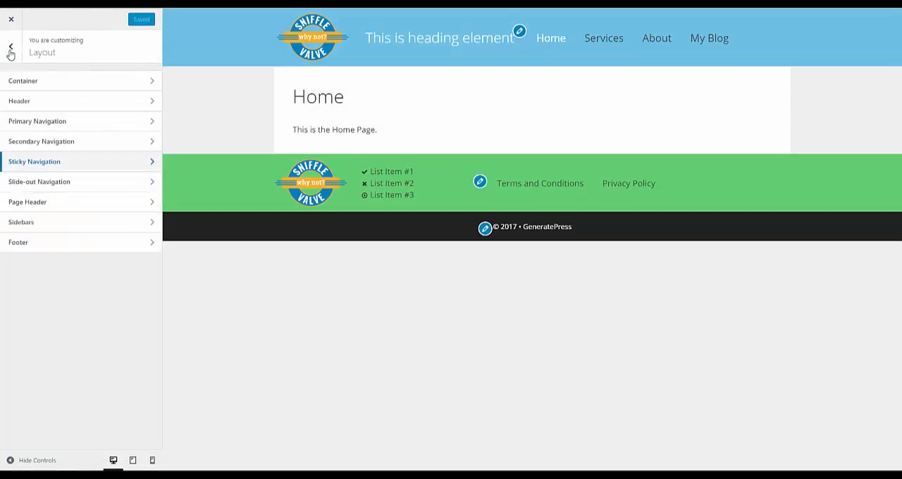
pyautogui.click(11, 49)
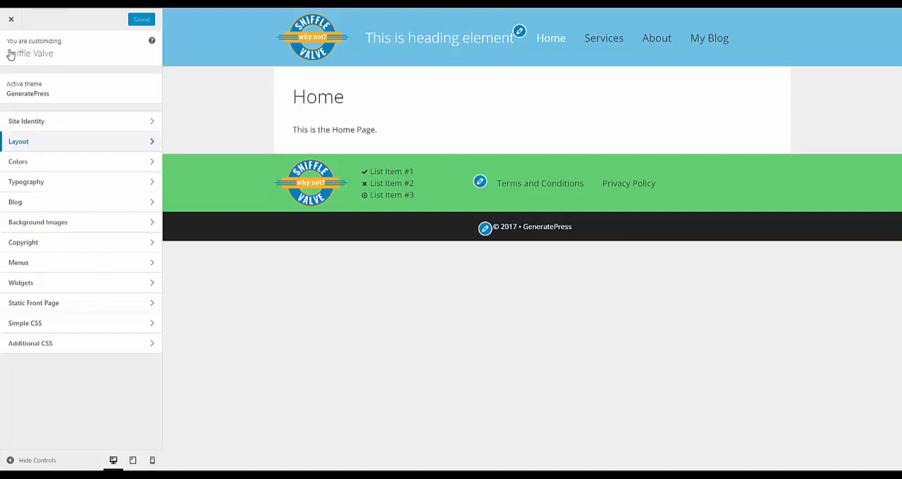
pyautogui.click(34, 143)
pyautogui.click(43, 123)
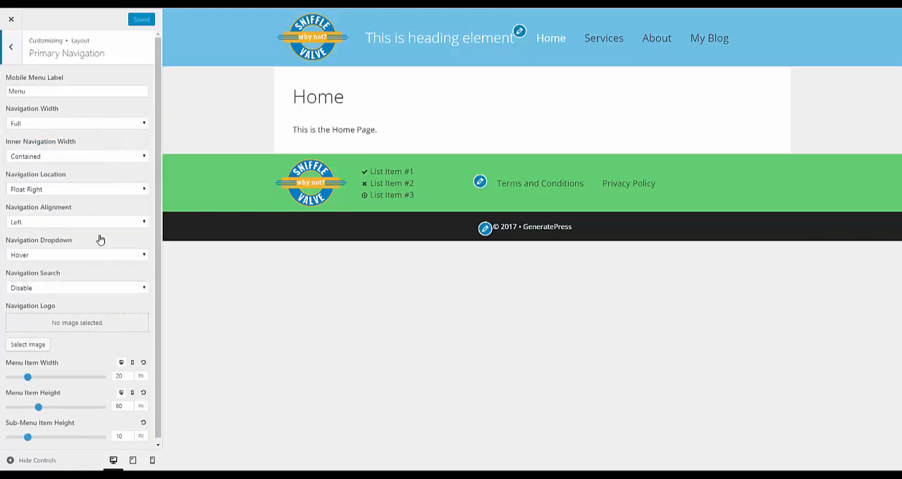
pyautogui.click(30, 343)
pyautogui.click(44, 114)
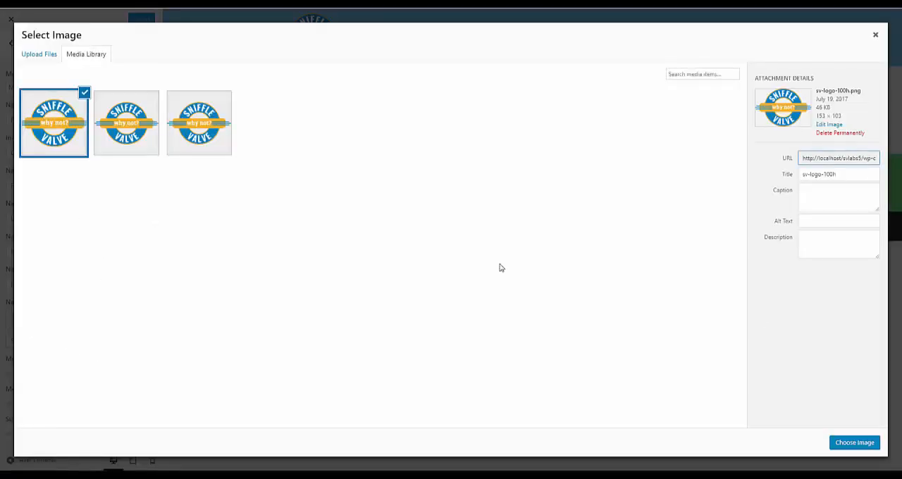
pyautogui.click(861, 444)
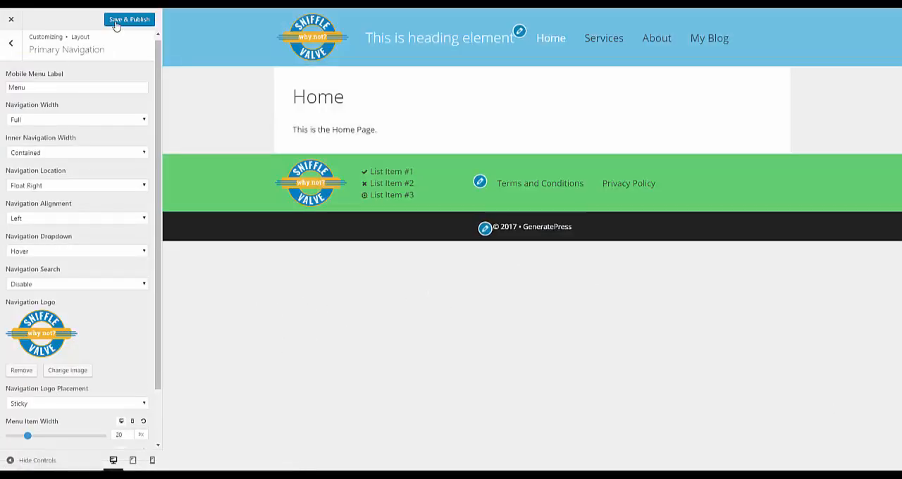
pyautogui.click(125, 27)
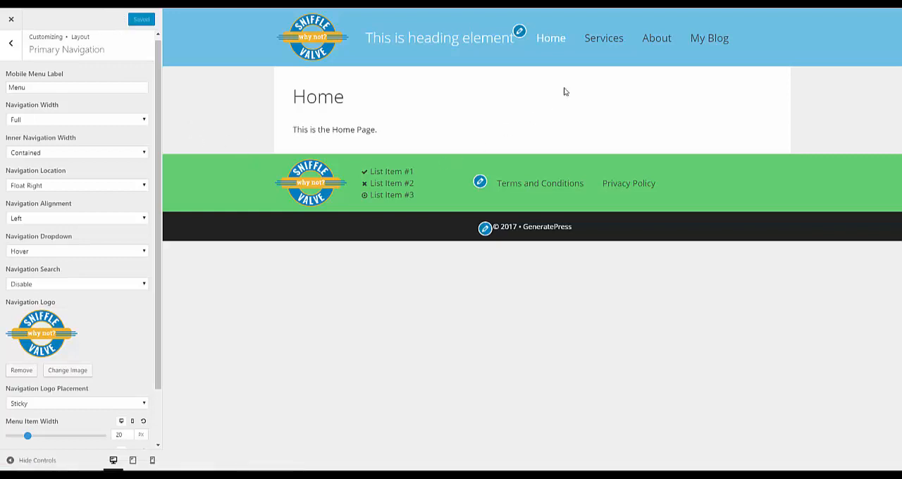
# - Leave the Customizer and open the About page for editing in Elementor
pyautogui.click(10, 23)
pyautogui.moveTo(27, 63)
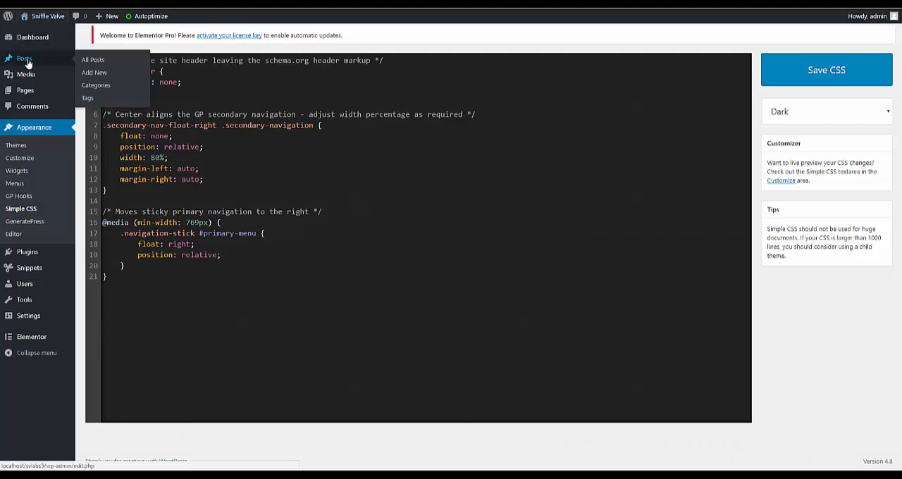
pyautogui.moveTo(28, 97)
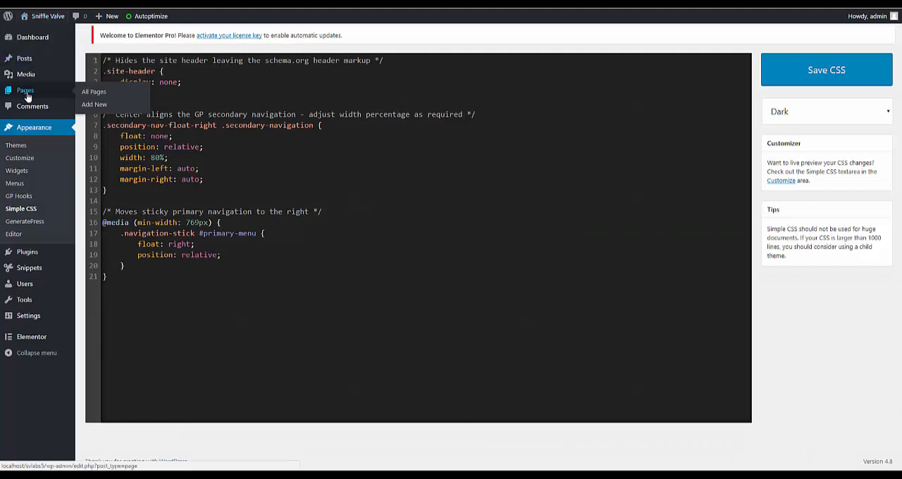
pyautogui.click(28, 93)
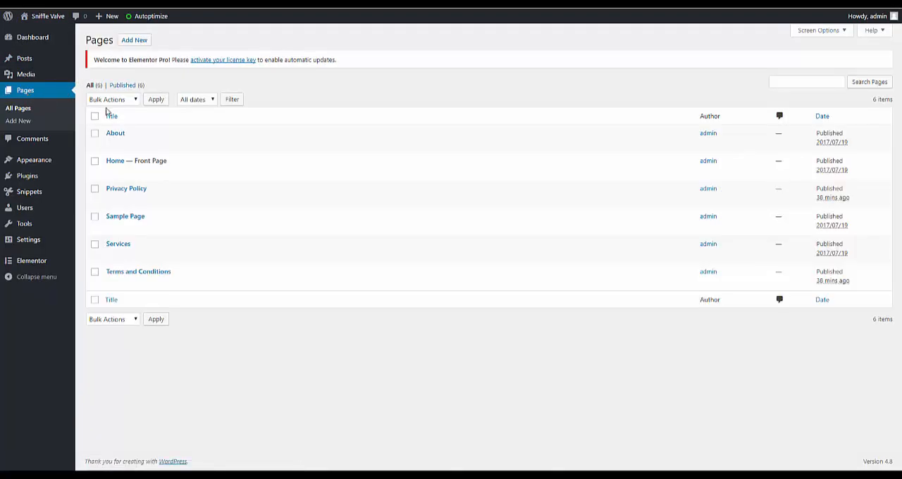
pyautogui.click(115, 135)
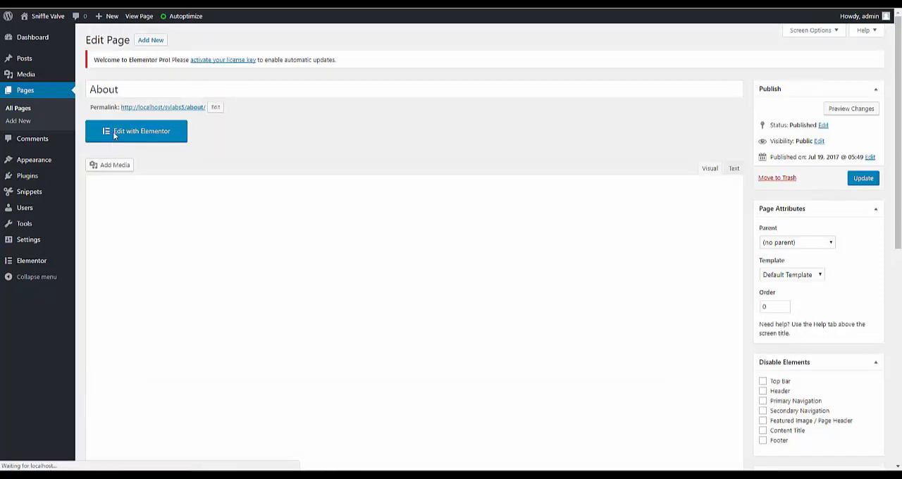
pyautogui.click(114, 133)
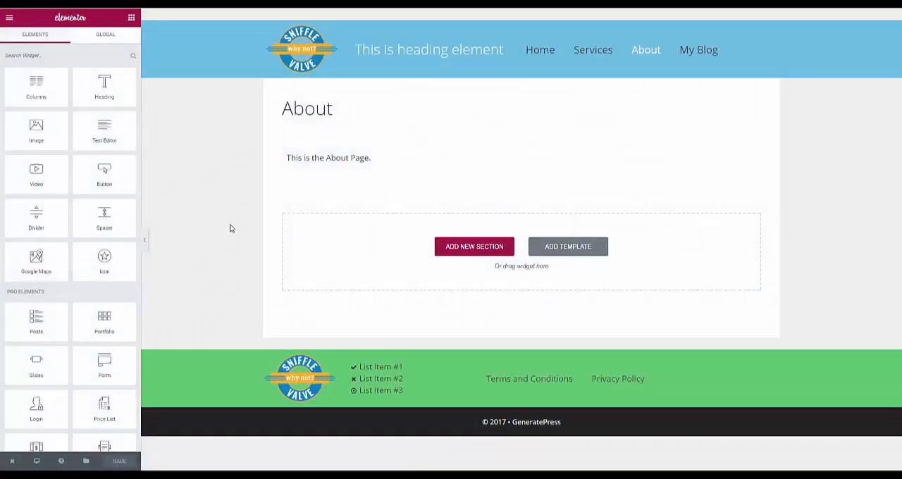
# - Insert the predesigned "Homepage – App" template below the text on the About page and save the page
pyautogui.click(574, 247)
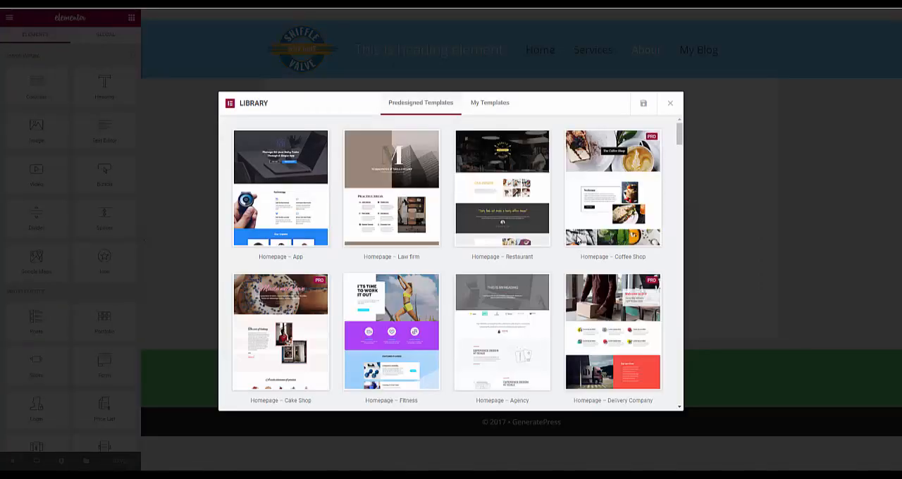
pyautogui.click(311, 192)
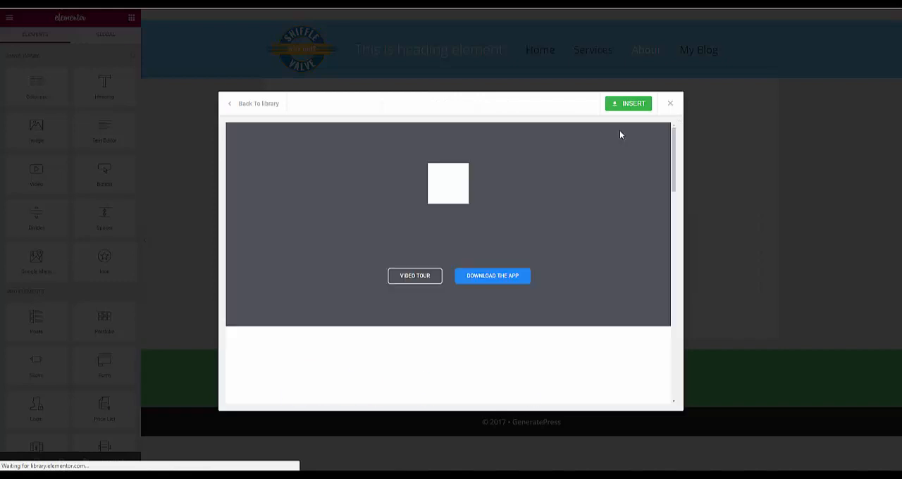
pyautogui.click(630, 104)
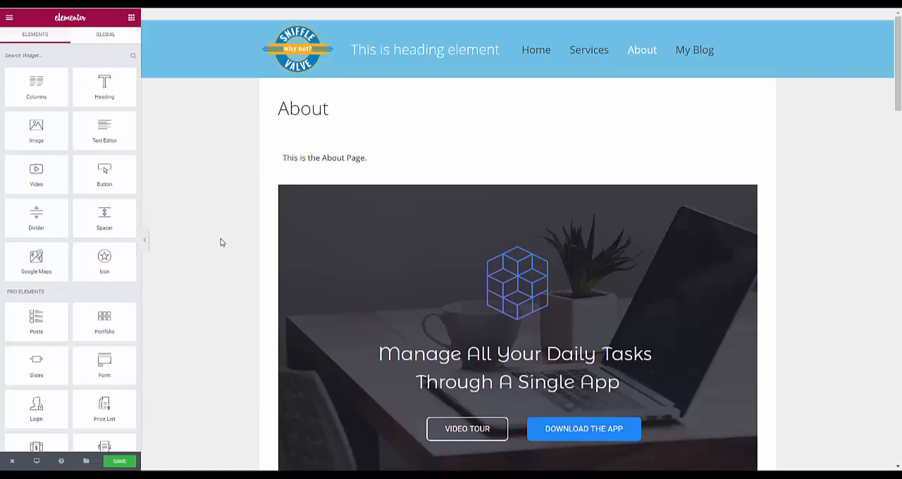
pyautogui.scroll(-5, 220, 242)
pyautogui.scroll(2, 217, 241)
pyautogui.scroll(2, 216, 241)
pyautogui.click(131, 461)
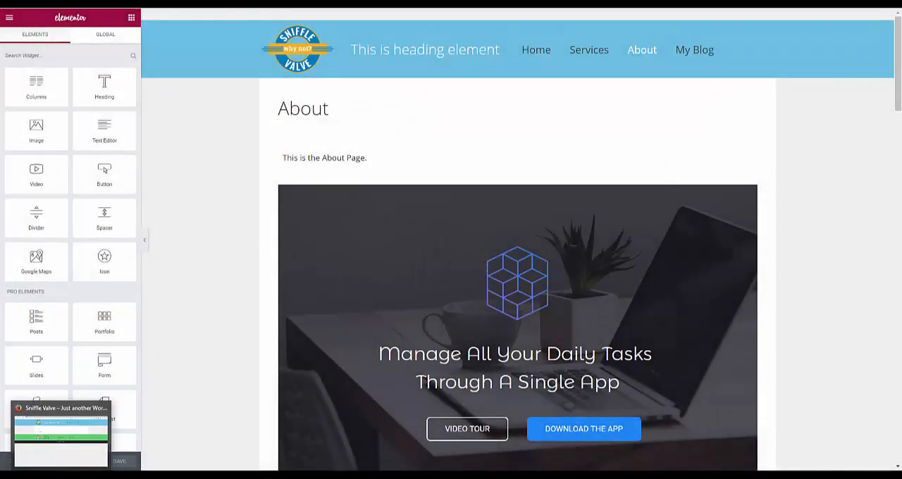
# - View the live About page and check how the sticky navigation and its logo display over the page content
pyautogui.click(62, 475)
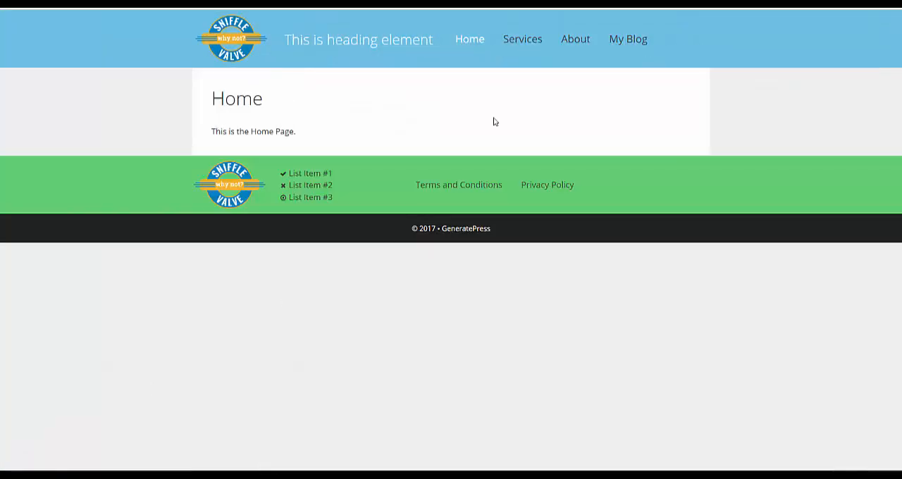
pyautogui.click(574, 36)
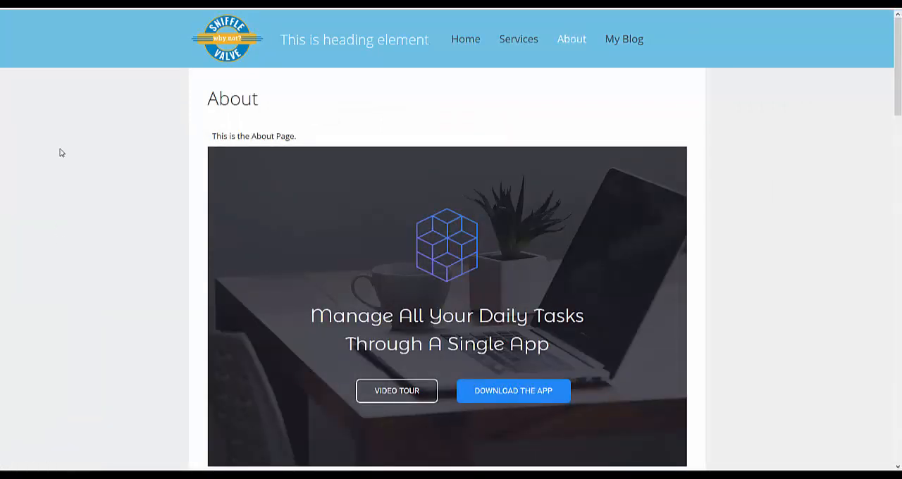
pyautogui.scroll(-4, 61, 151)
pyautogui.scroll(-3, 61, 151)
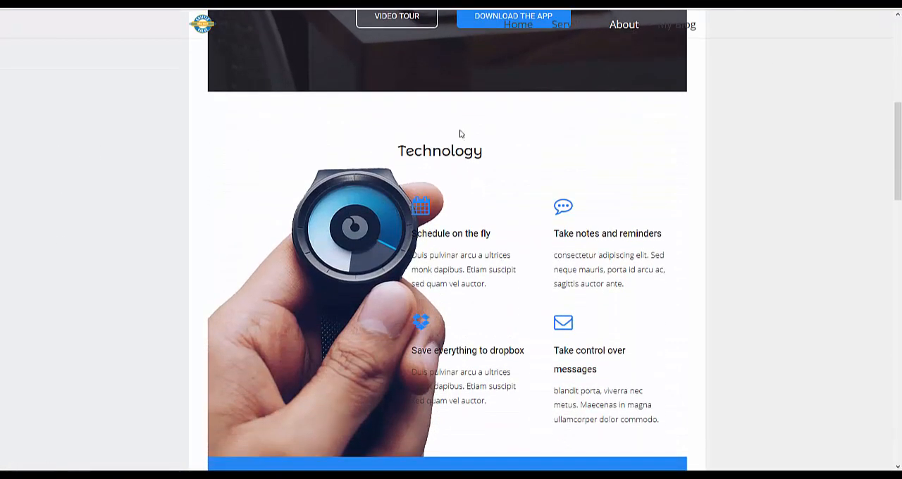
pyautogui.scroll(-5, 167, 49)
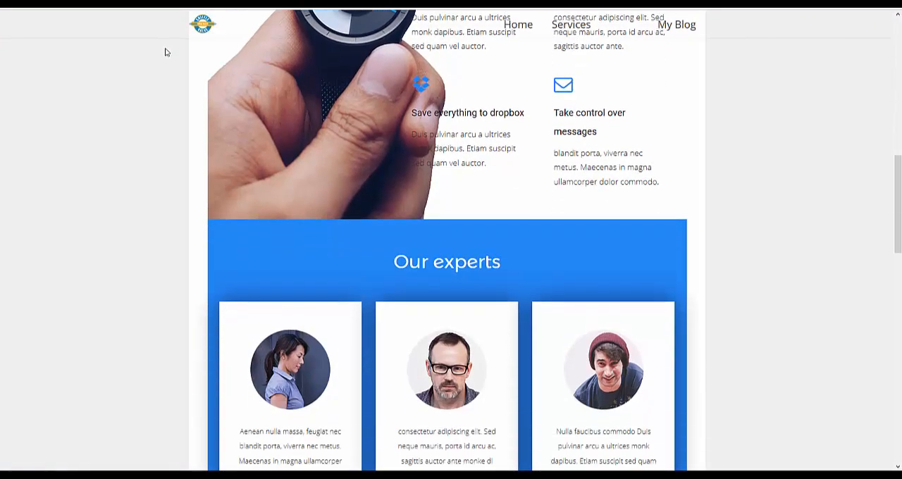
pyautogui.scroll(5, 100, 165)
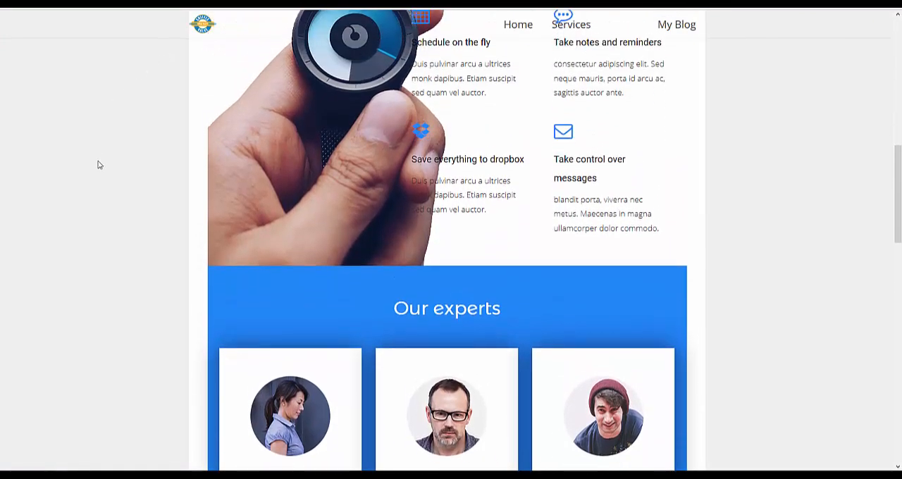
pyautogui.scroll(4, 98, 163)
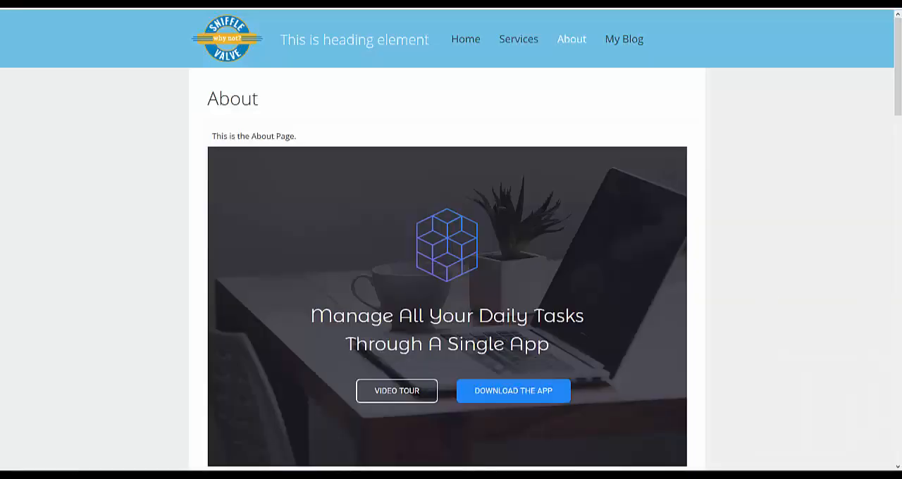
# - Check the sticky navigation's background color and box shadow against the content of the live About page
pyautogui.scroll(-4, 89, 130)
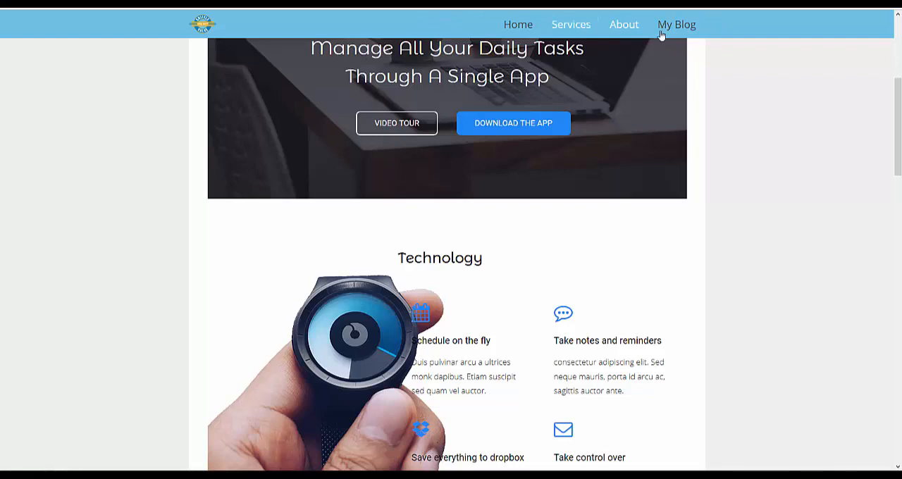
pyautogui.scroll(-3, 726, 85)
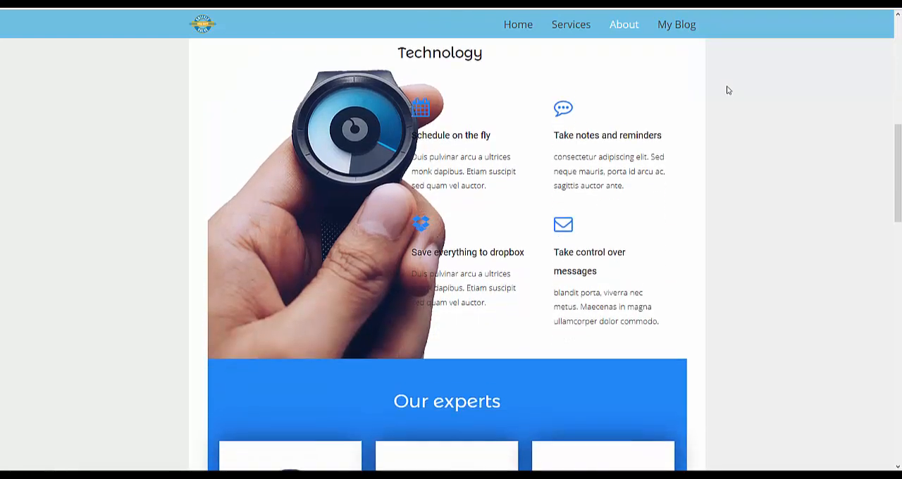
pyautogui.scroll(1, 726, 92)
pyautogui.scroll(5, 727, 97)
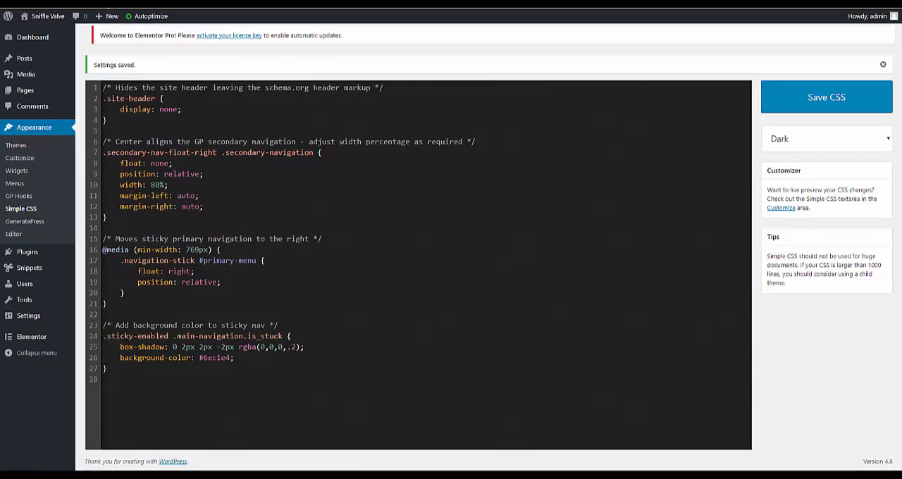
# - Open the Tutorials page of the live Sniffle Valve website and examine how its sticky navigation behaves
pyautogui.click(34, 43)
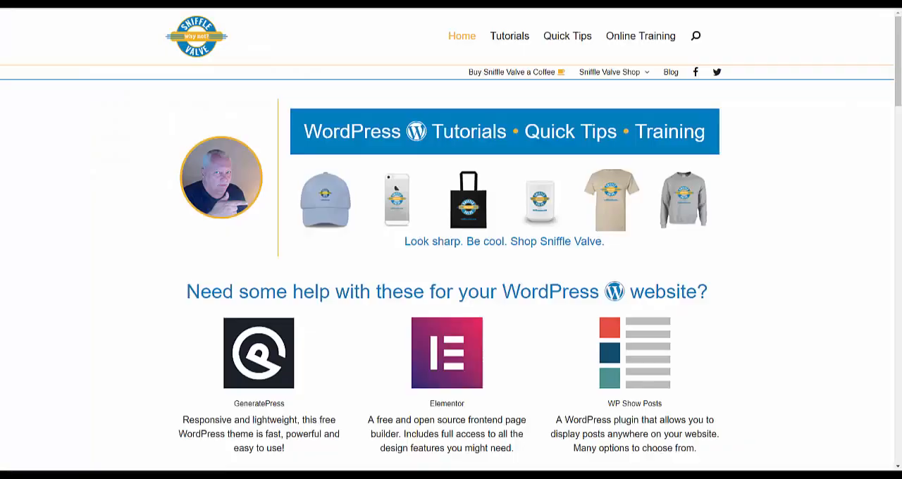
pyautogui.click(509, 37)
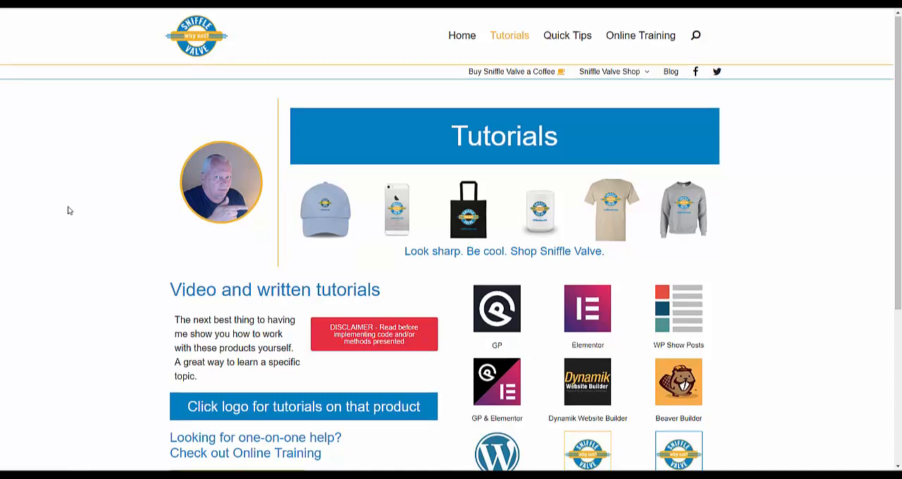
pyautogui.scroll(-3, 69, 210)
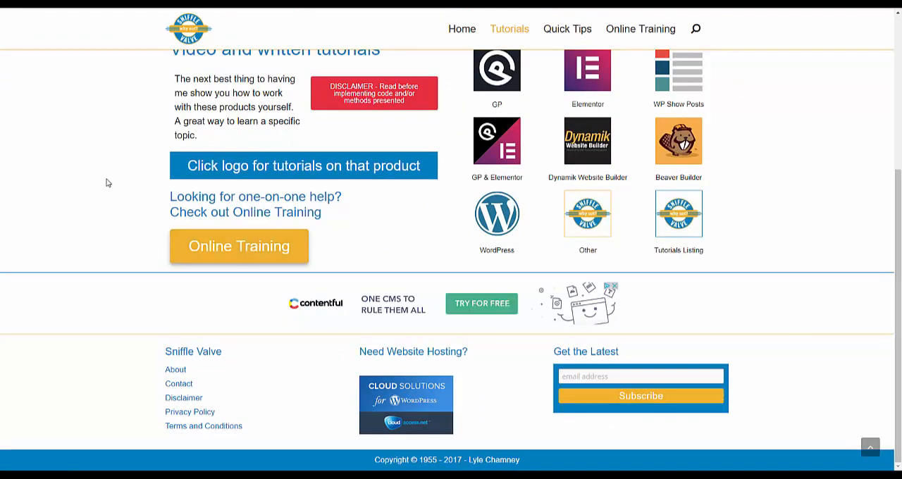
pyautogui.scroll(3, 106, 182)
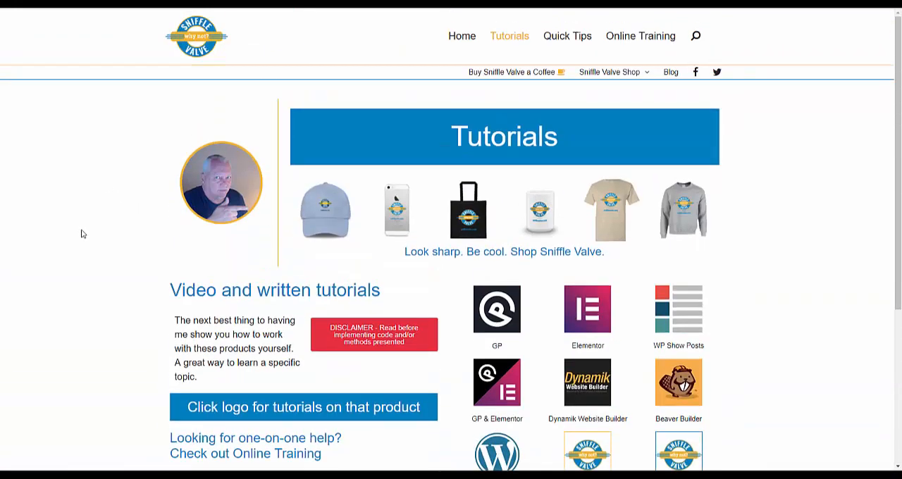